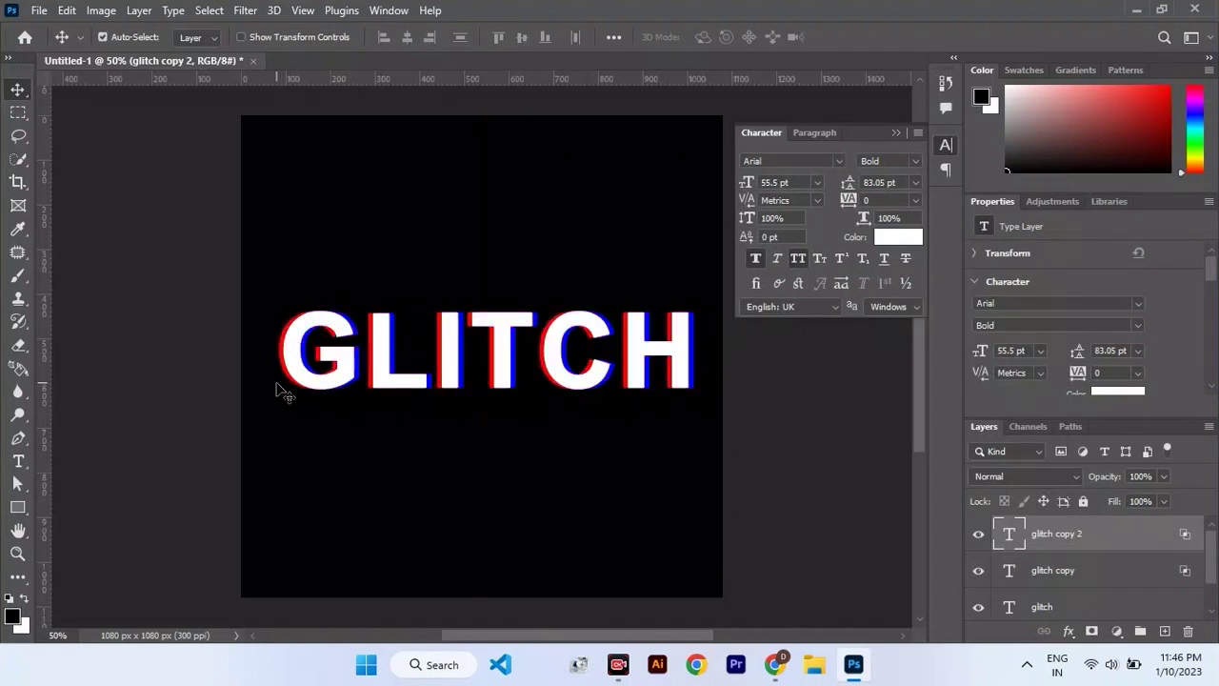
Step: Merge the three glitch text layers into a single pixel layer
shift+click(1101, 606)
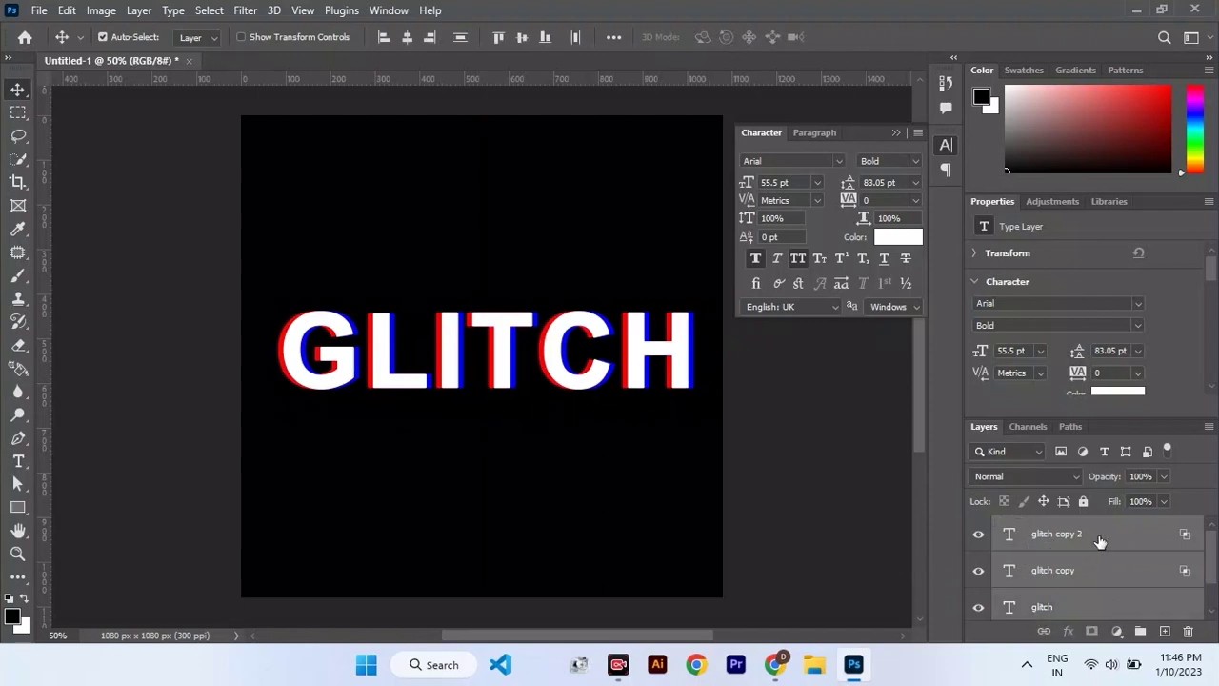
right_click(1101, 539)
click(952, 361)
right_click(1056, 539)
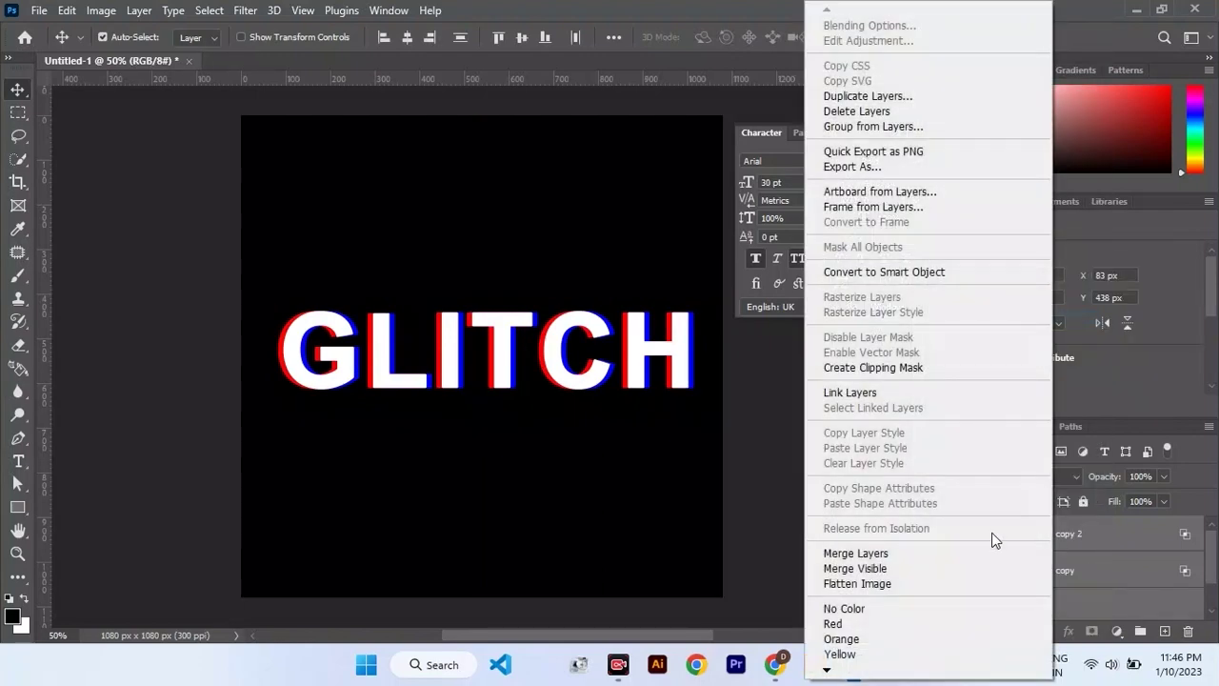
click(934, 553)
Step: Select a strip about 968 × 60 px across the upper edge of the GLITCH text, shift it slightly right, and deselect
click(19, 115)
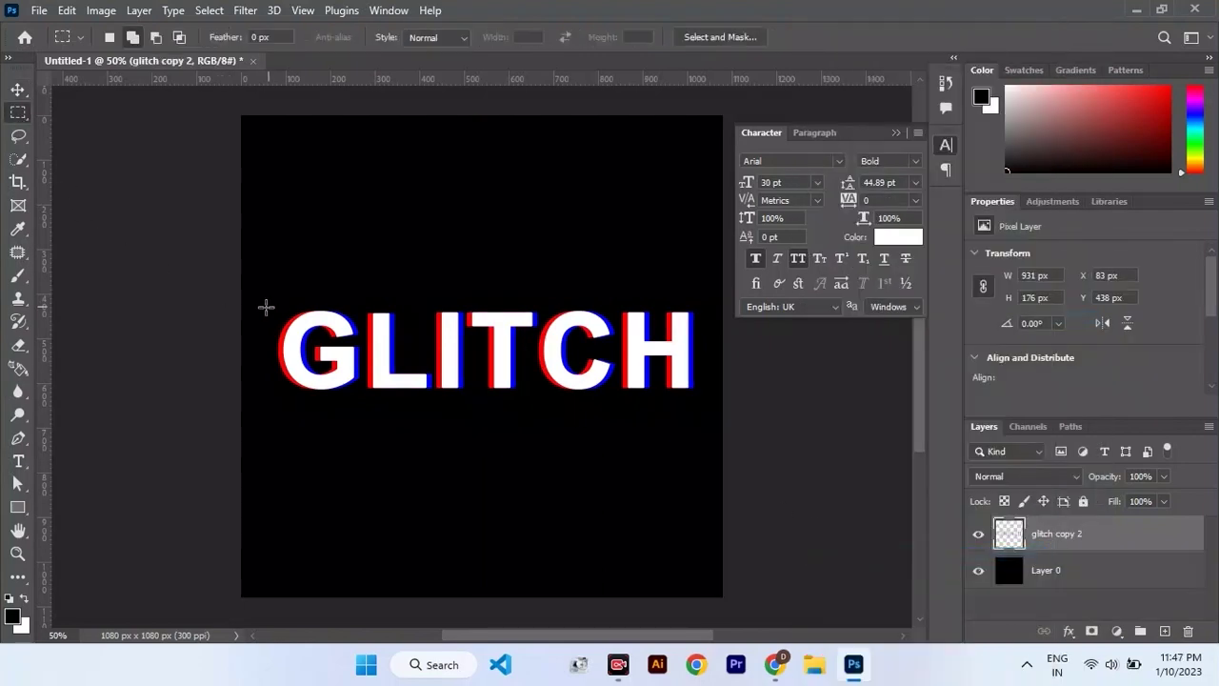
drag(266, 308, 697, 333)
click(18, 90)
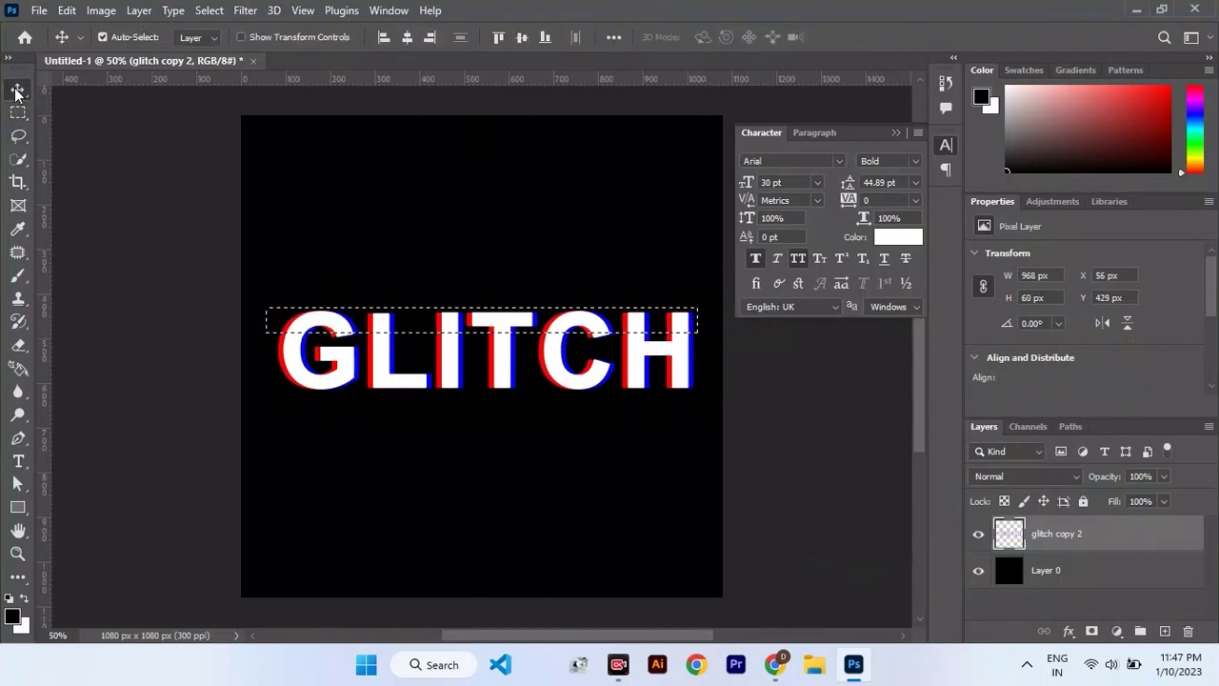
mouse_move(339, 322)
mouse_down()
mouse_move(314, 307)
mouse_move(354, 326)
mouse_up()
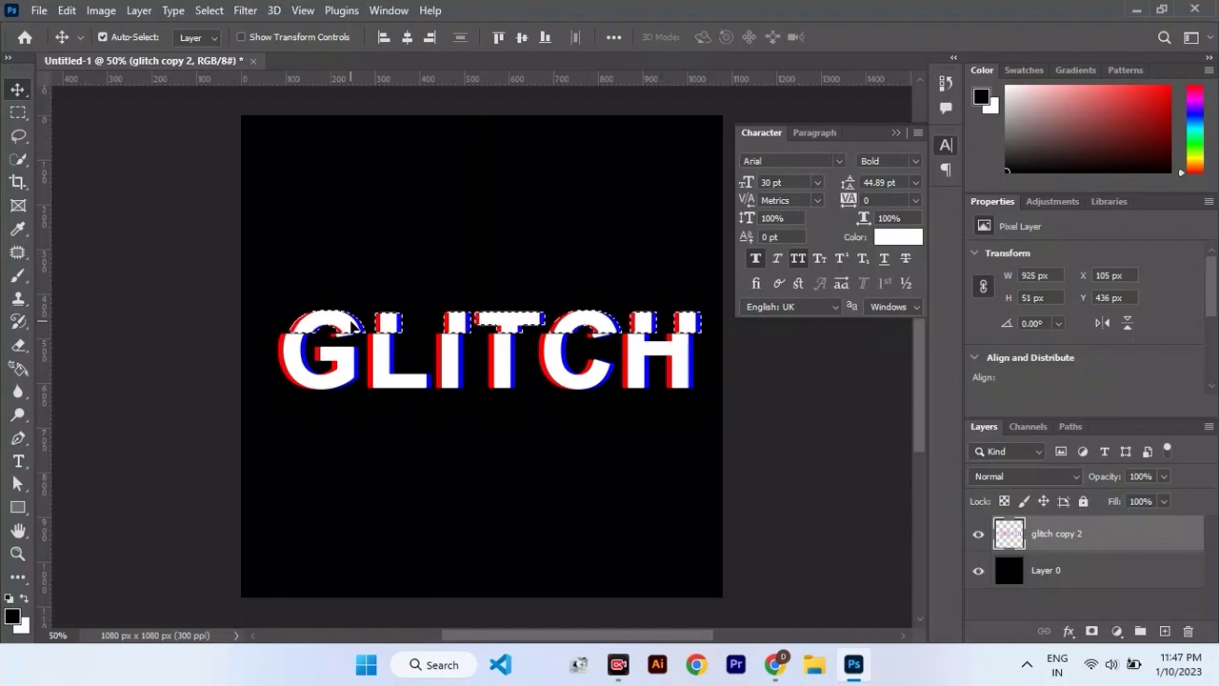
key(ctrl+d)
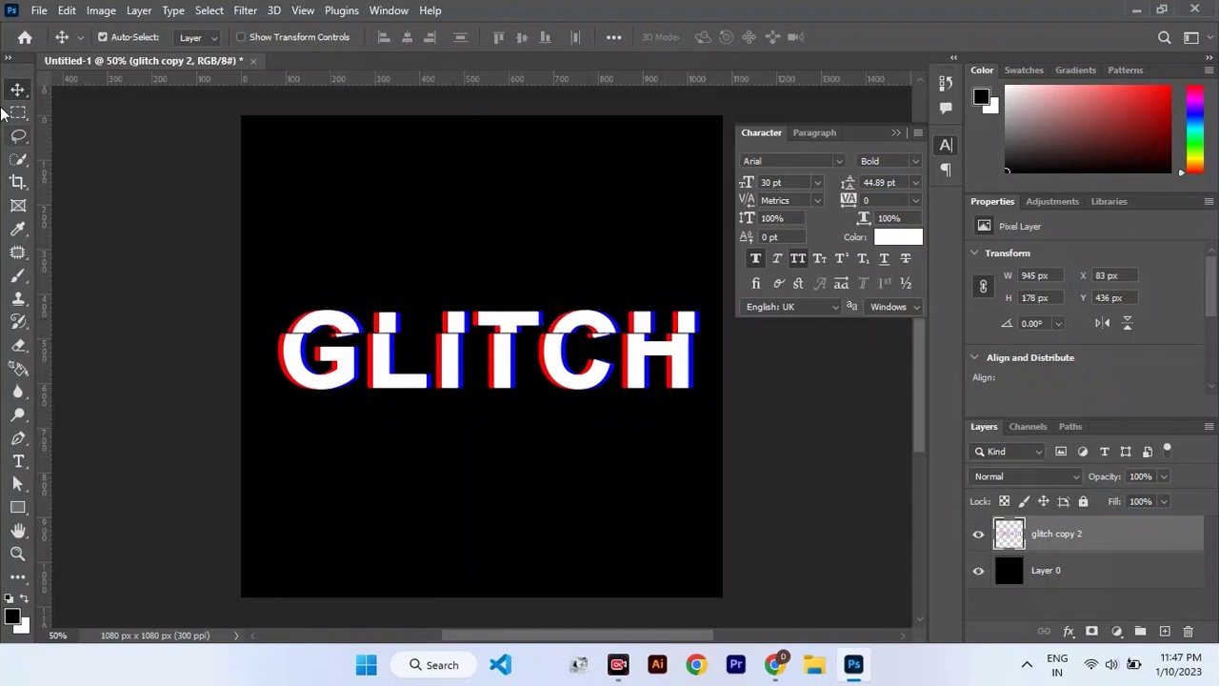
Step: Select a strip about 966 × 60 px across the lower edge of the GLITCH text, shift it slightly right, and deselect
click(18, 112)
drag(328, 395, 703, 396)
key(Down)
key(Down)
key(Down)
key(Down)
key(Down)
key(Down)
key(Down)
key(Down)
key(Down)
key(Down)
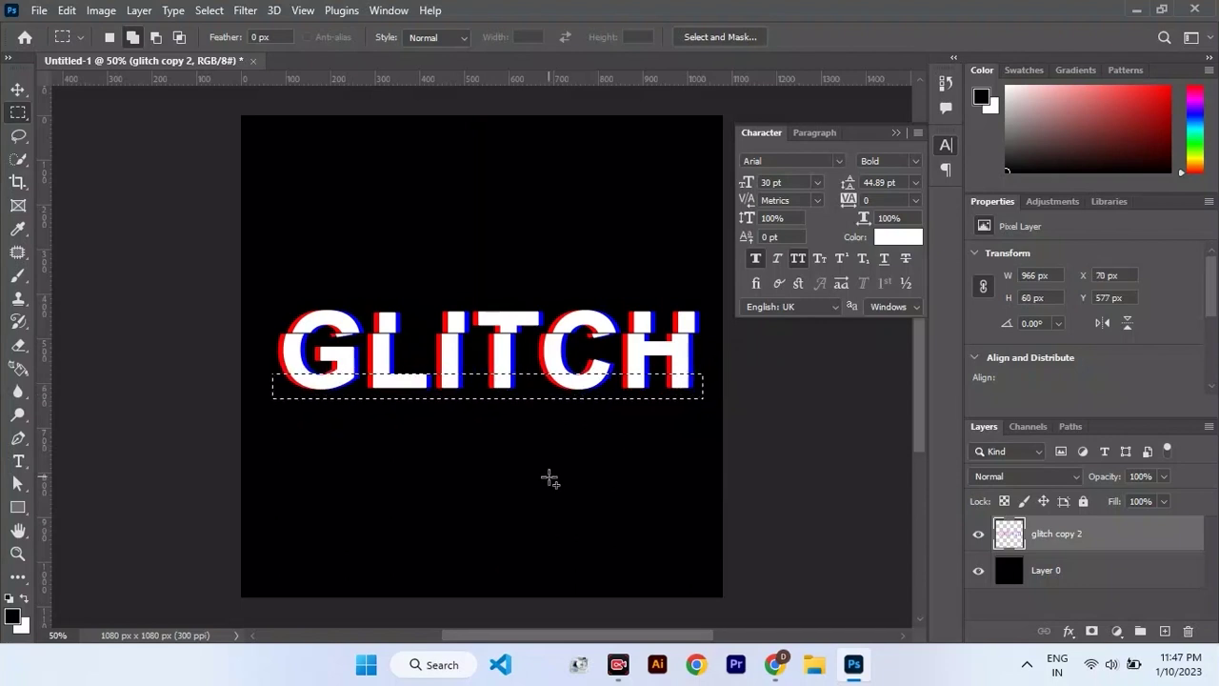
click(19, 89)
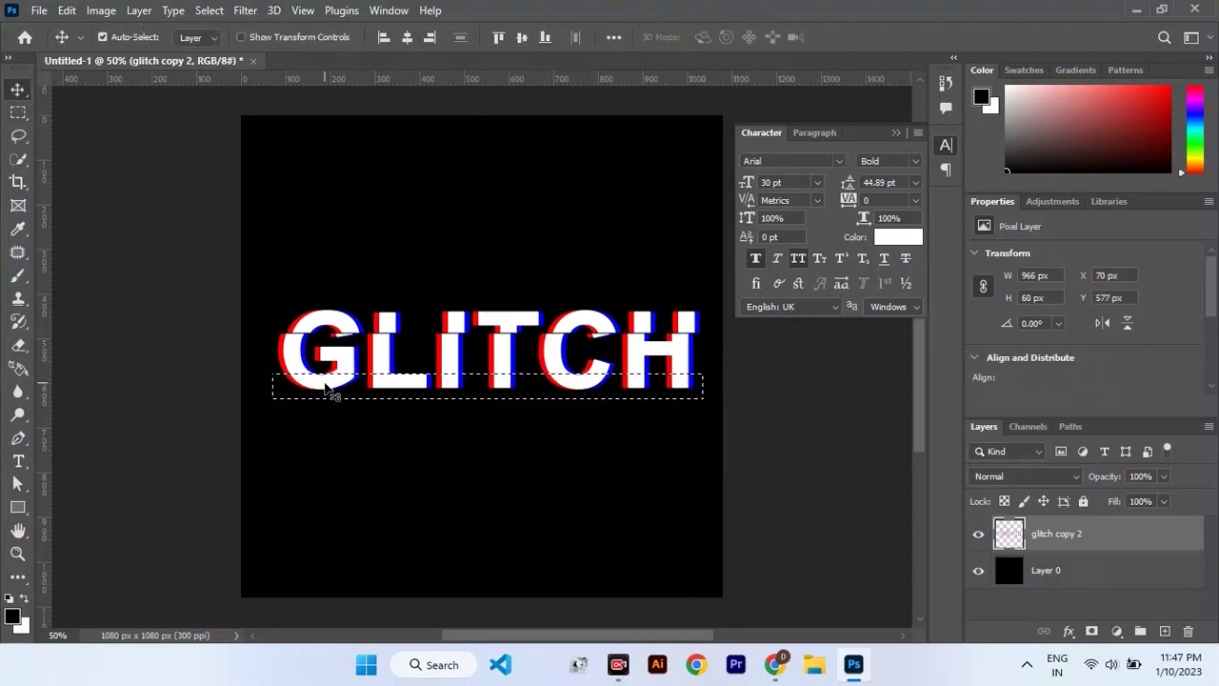
drag(324, 388, 330, 387)
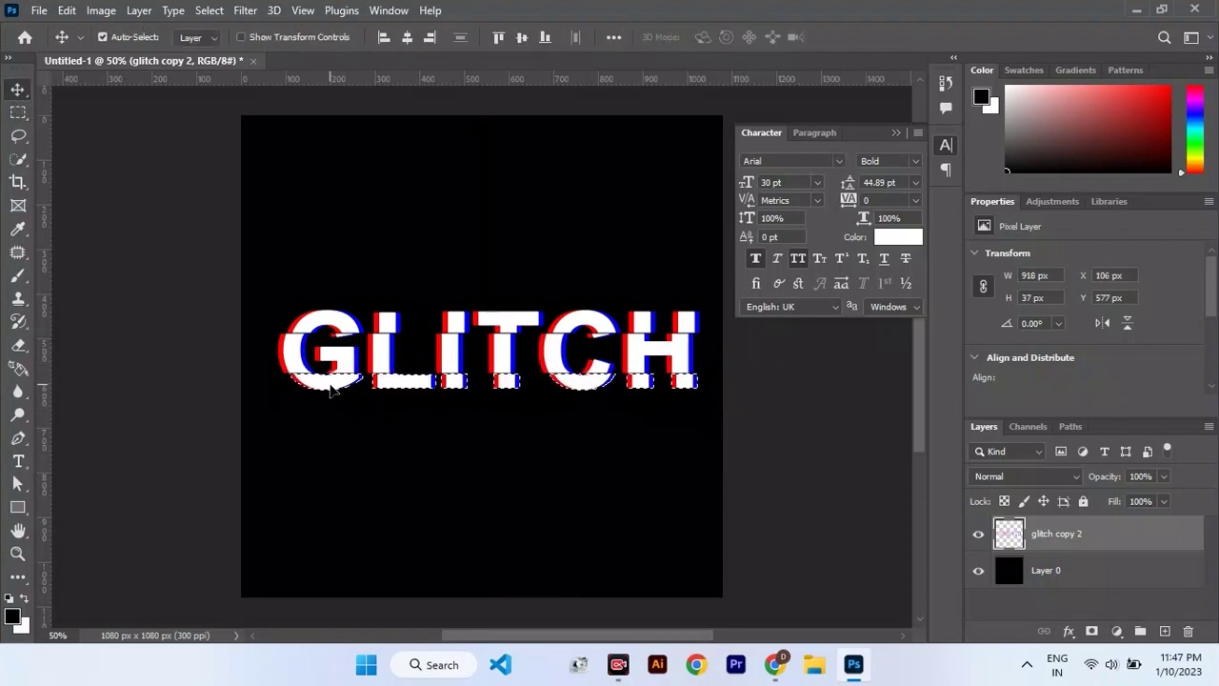
key(ctrl+d)
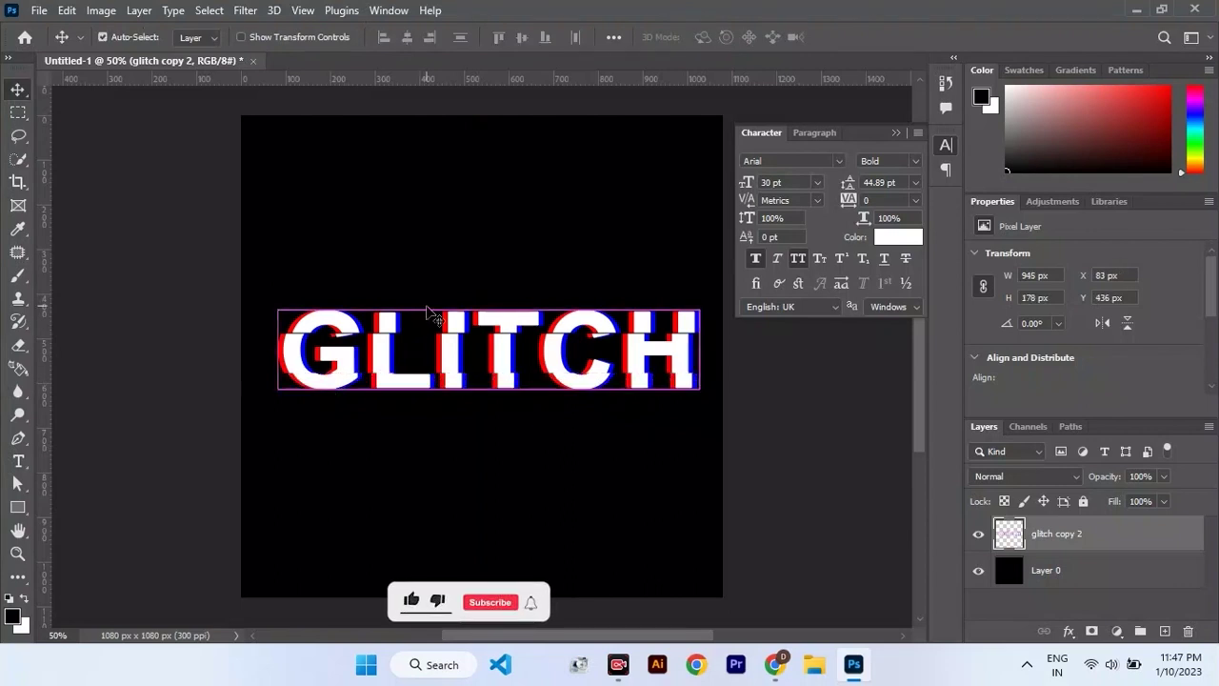
Step: Select a thin strip about 960 × 10 px near the top of the lettering, shift it left, and deselect
click(18, 112)
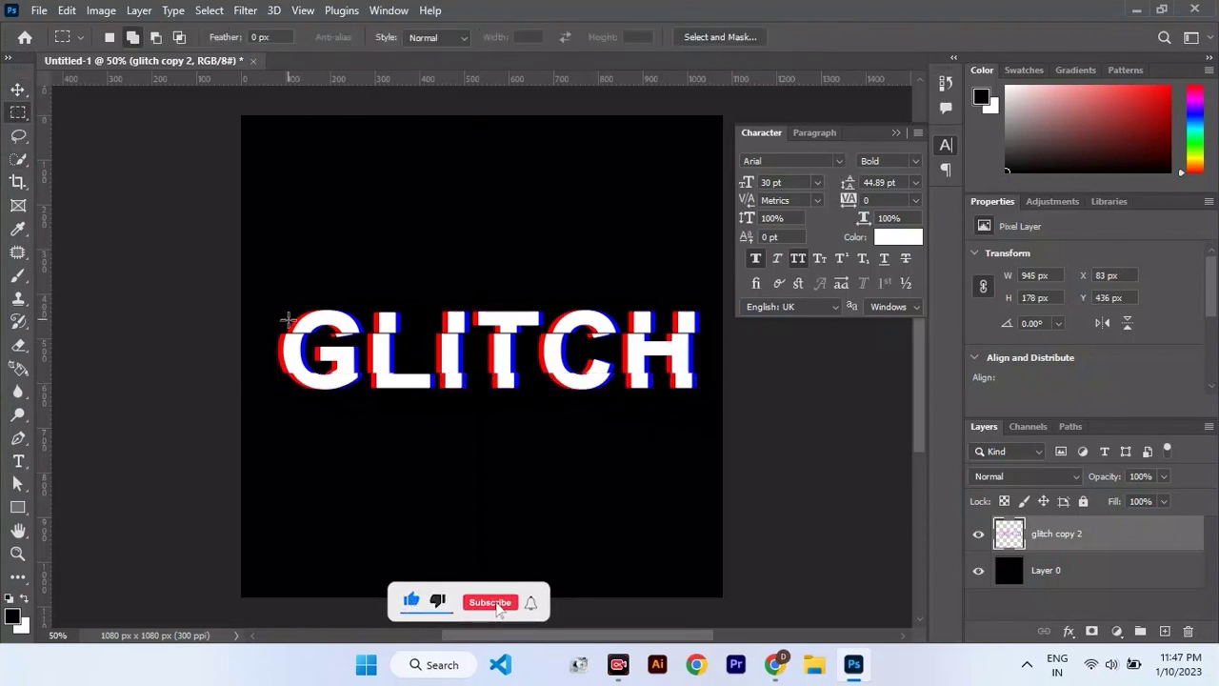
drag(286, 319, 709, 322)
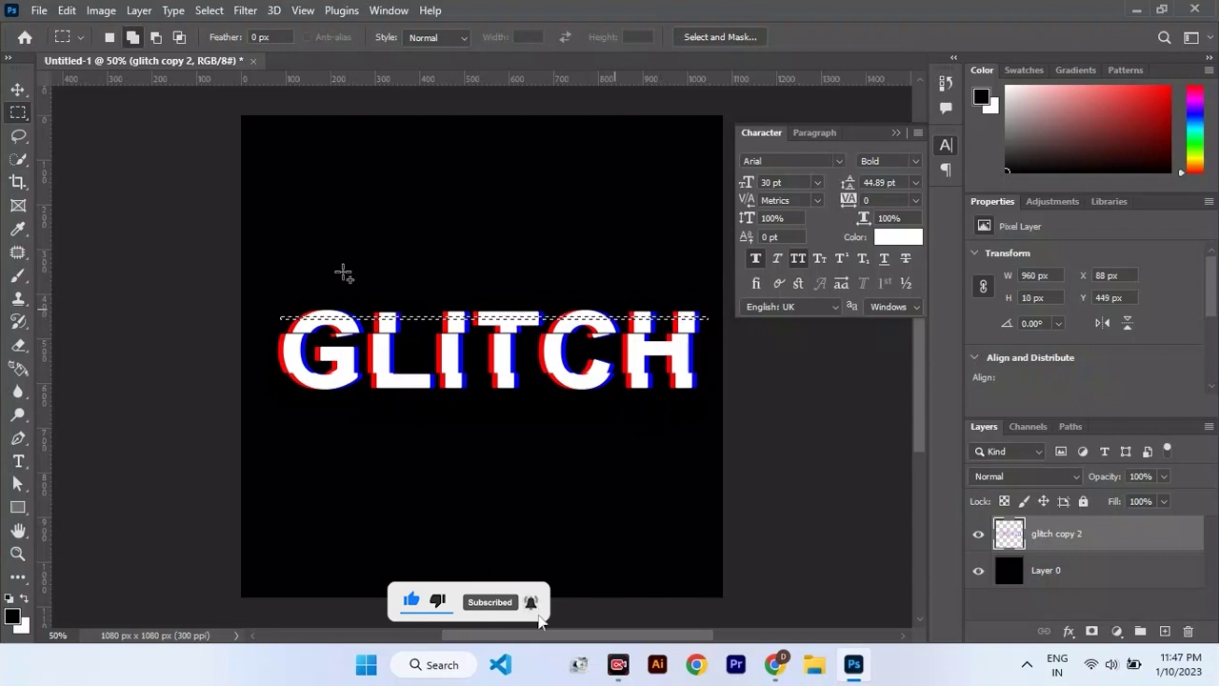
key(v)
drag(319, 329, 296, 321)
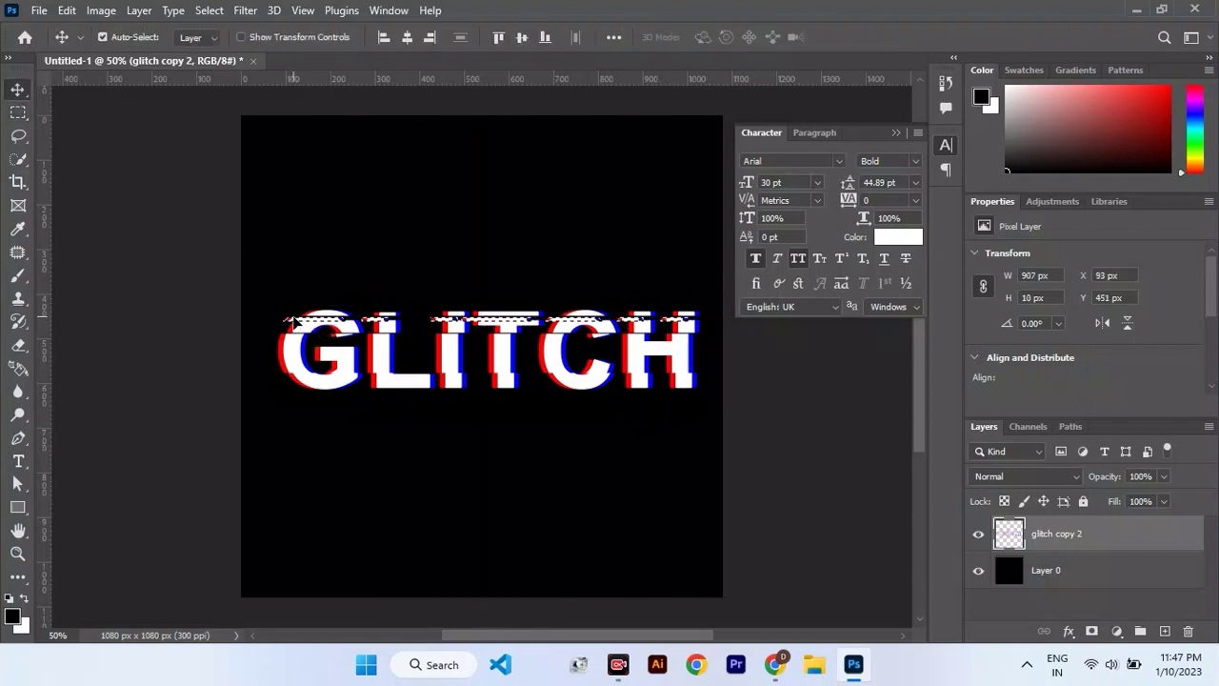
key(ctrl+d)
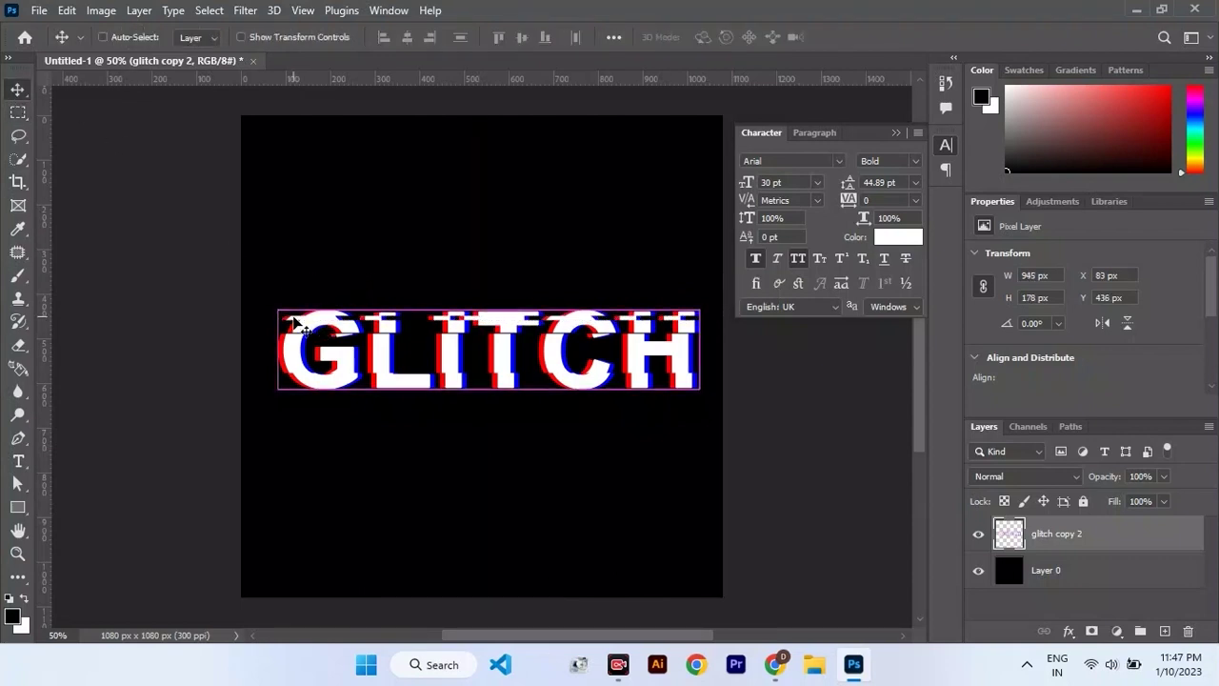
Step: Select a thin strip about 956 × 10 px near the bottom of the lettering, shift it slightly right, and deselect
click(18, 112)
drag(291, 382, 720, 386)
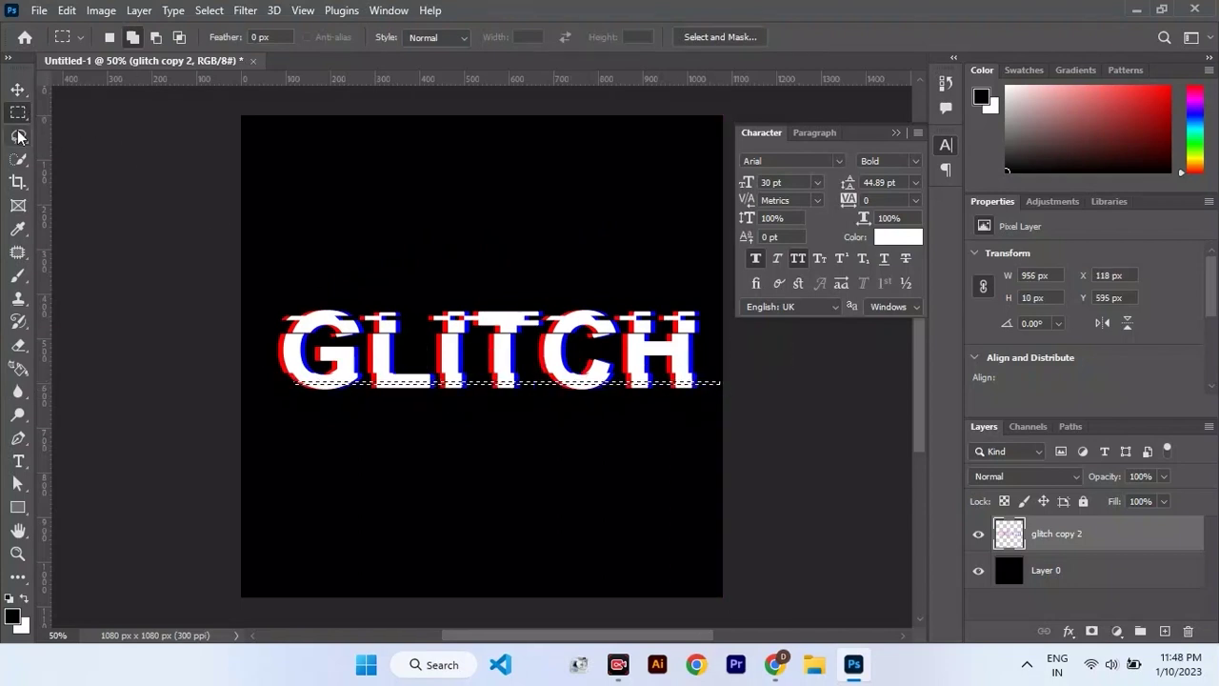
click(18, 88)
drag(328, 388, 332, 386)
key(ctrl+d)
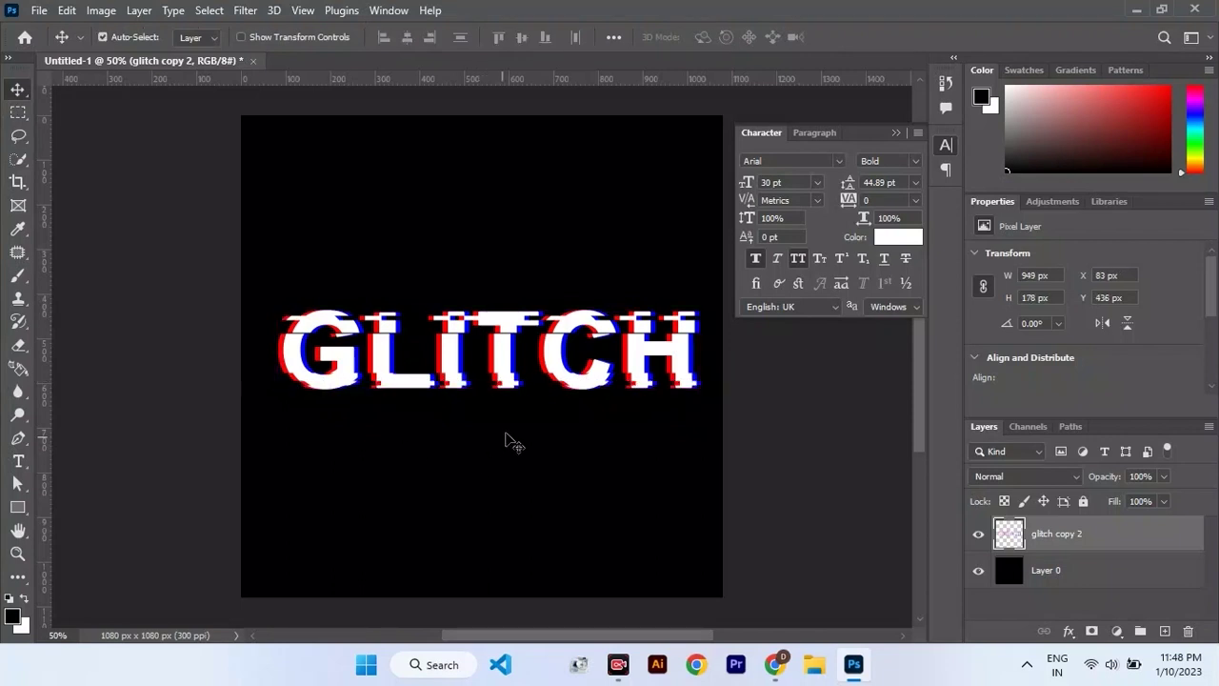
Step: Select a thin strip across the middle of the GLITCH text, shift it left, and readjust its offset toward the right
drag(511, 442, 506, 420)
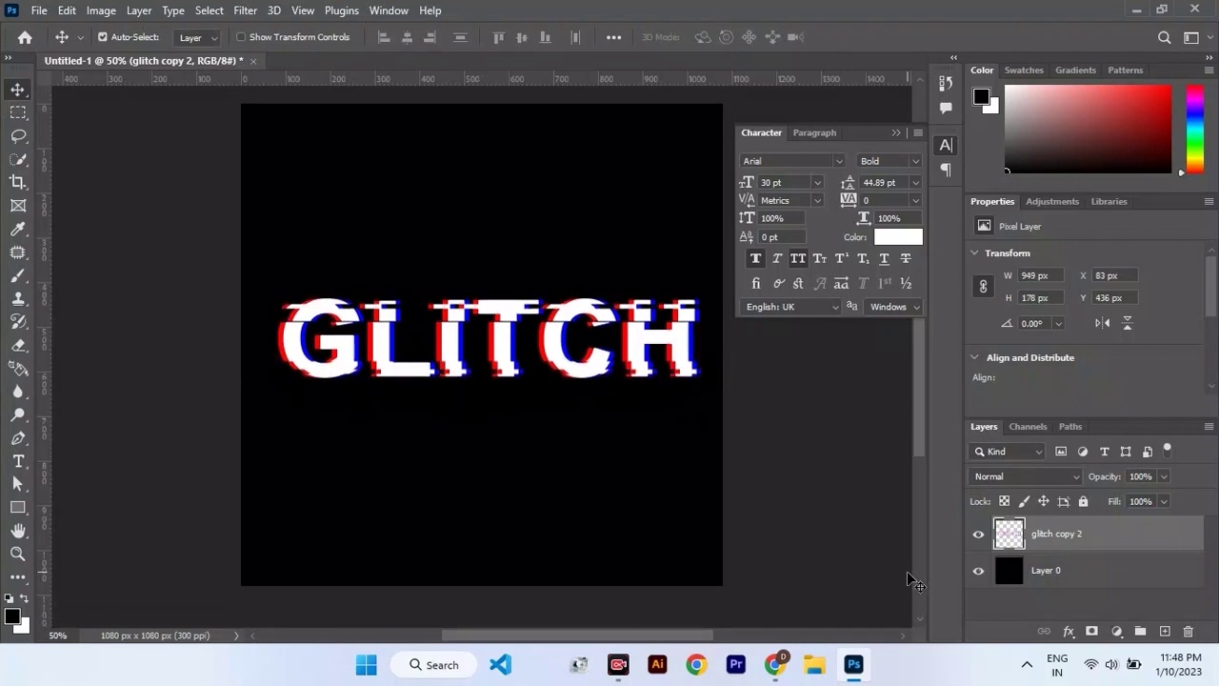
key(m)
drag(264, 340, 738, 349)
key(v)
drag(341, 344, 330, 343)
key(ctrl+d)
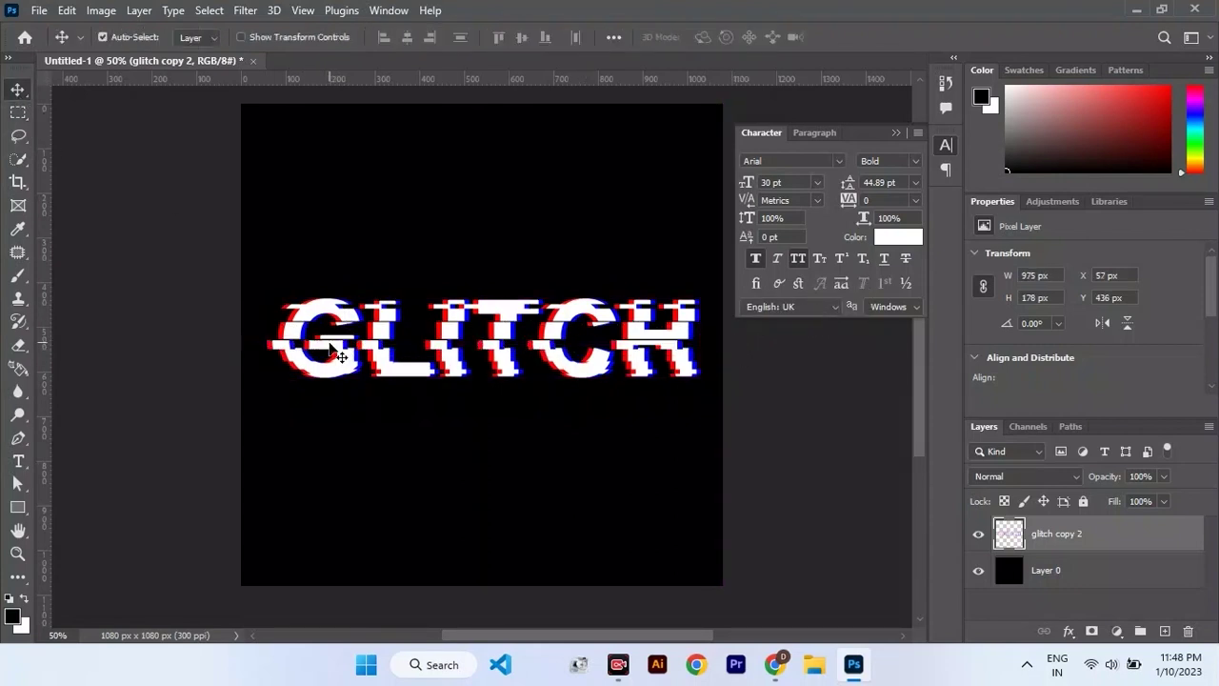
key(ctrl+z)
drag(488, 342, 510, 341)
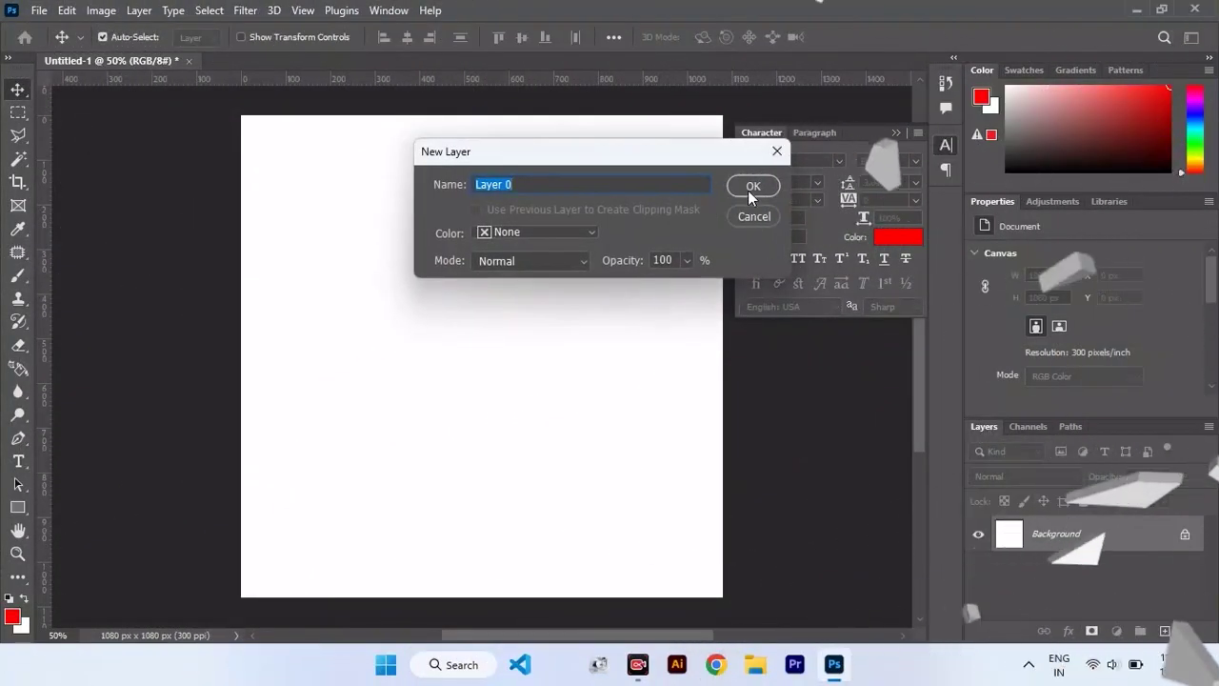
Step: Convert the white background into the regular layer Layer 0 and fill it with black
click(749, 188)
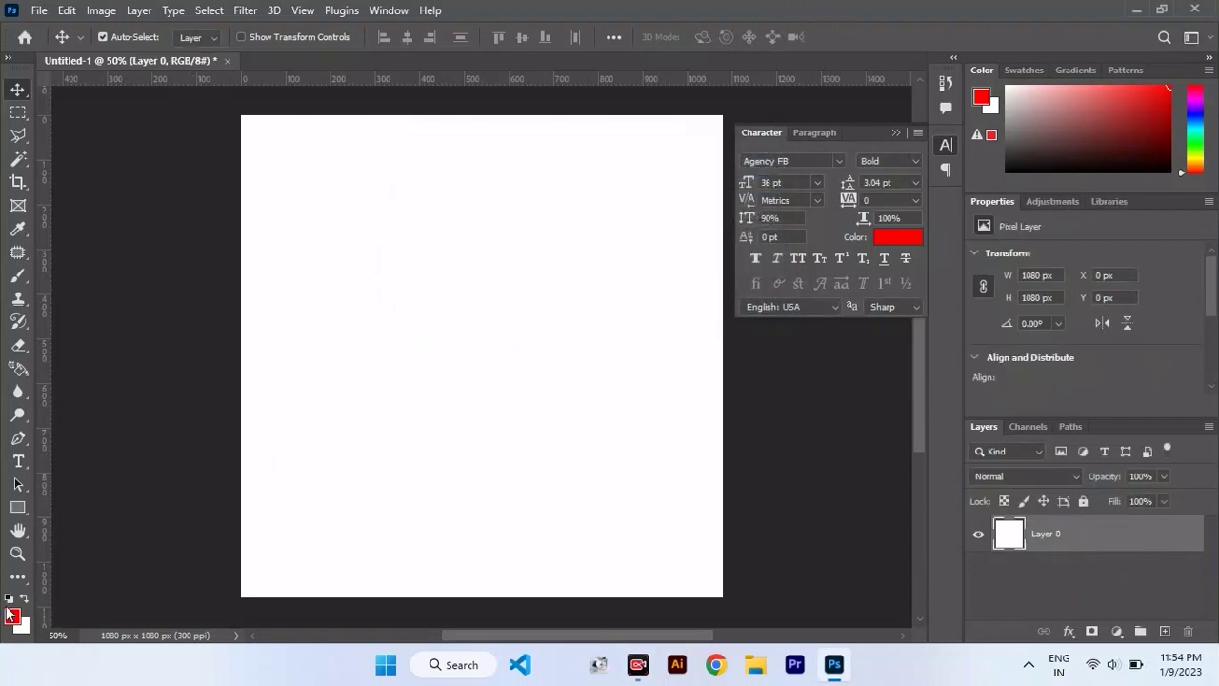
key(d)
key(alt+BackSpace)
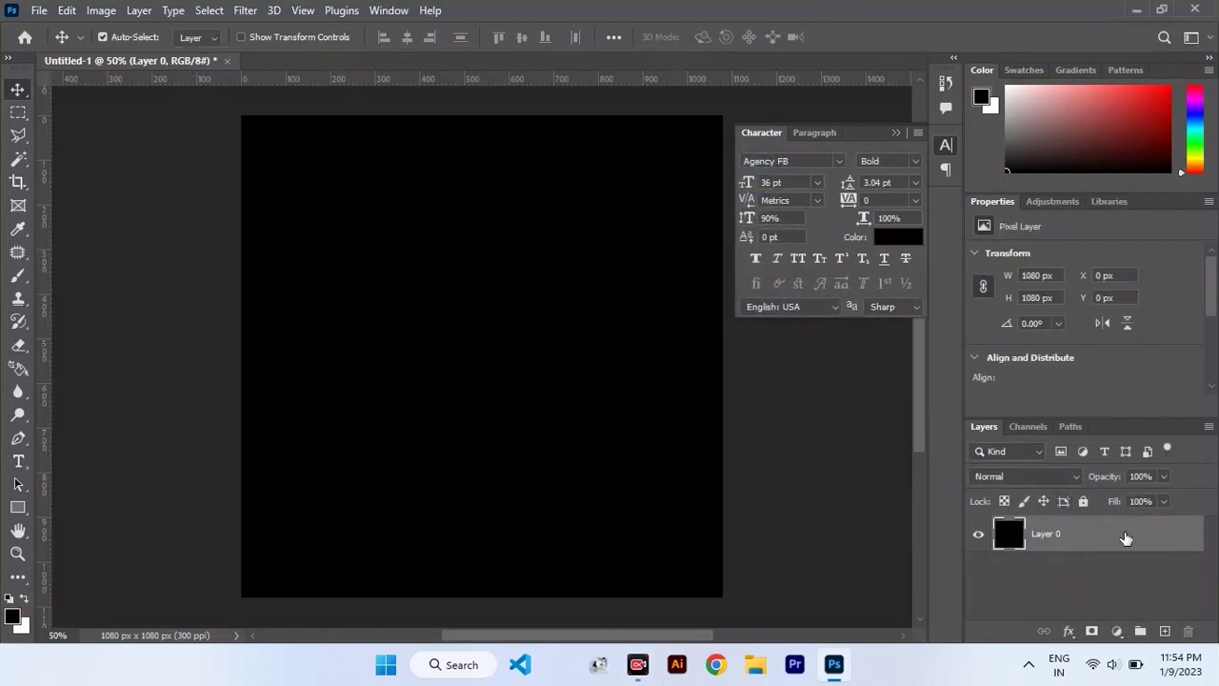
Step: Add a horizontal type layer reading "text" near the middle of the black canvas
click(19, 461)
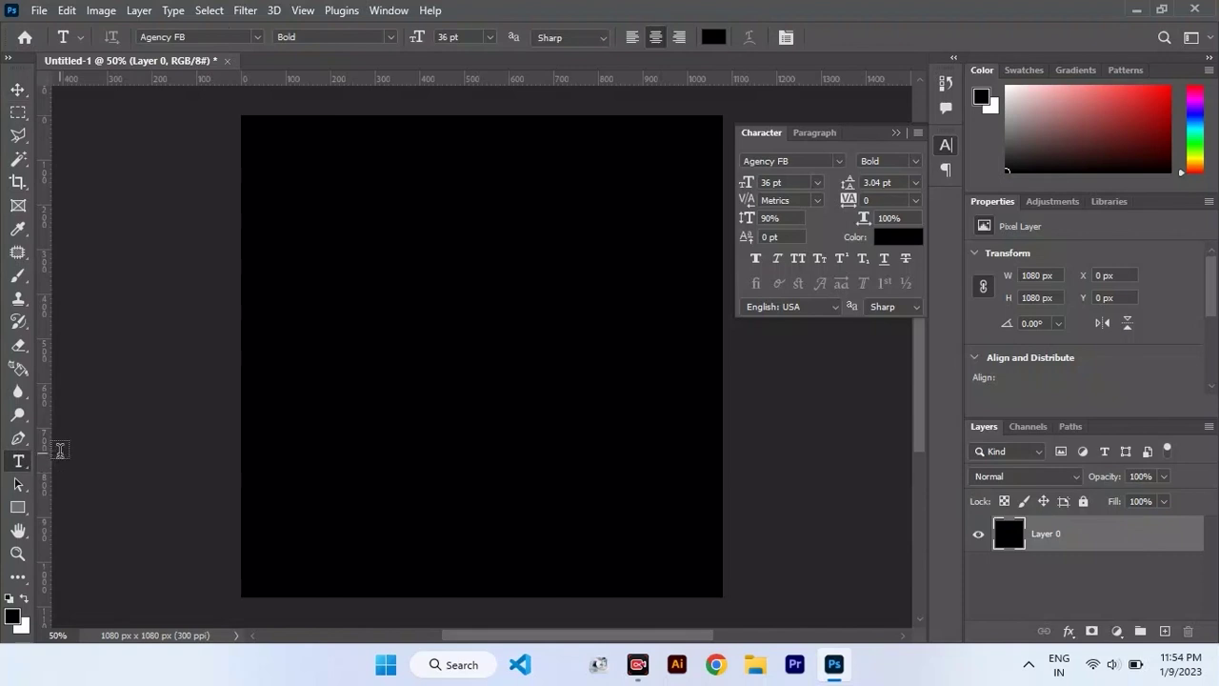
right_click(19, 463)
click(86, 462)
click(439, 344)
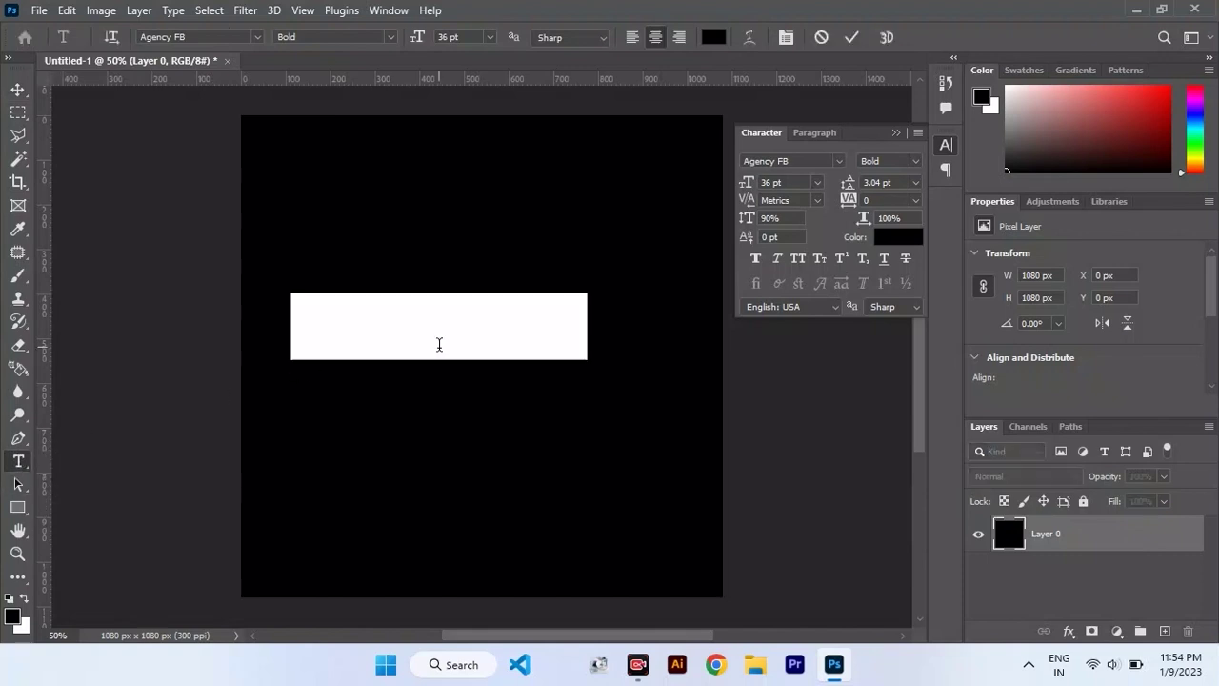
key(BackSpace)
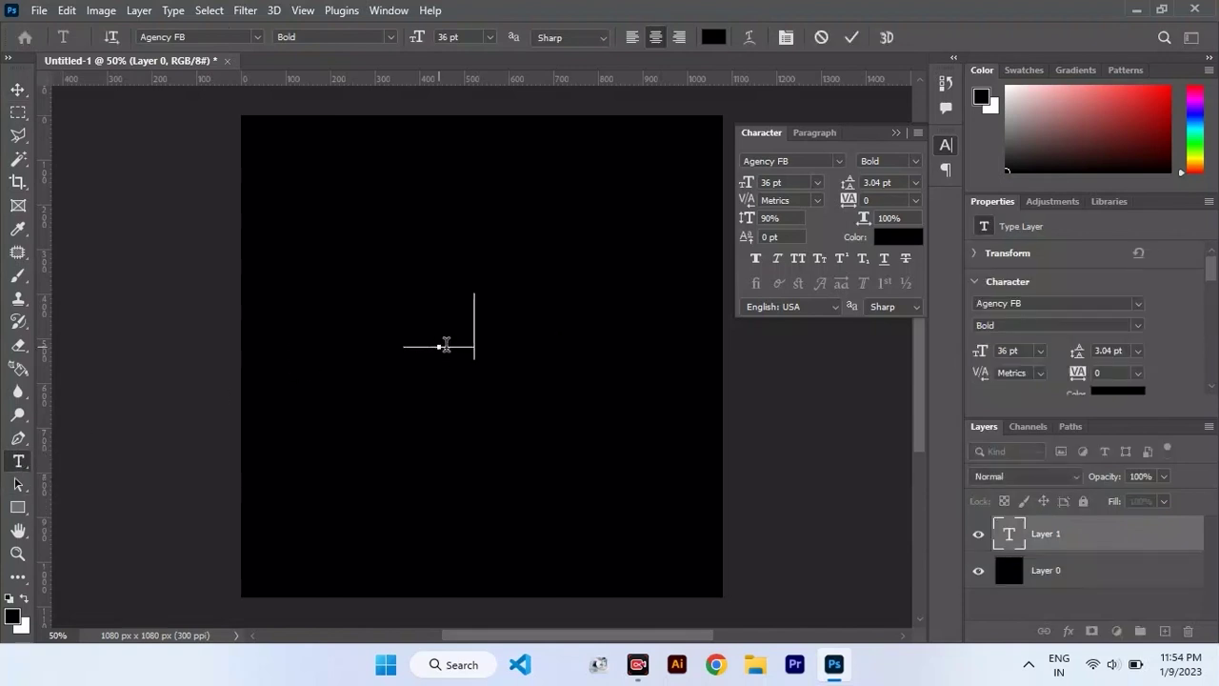
click(1103, 544)
Step: Set the text colour to ffffff and format the word in all caps
click(882, 244)
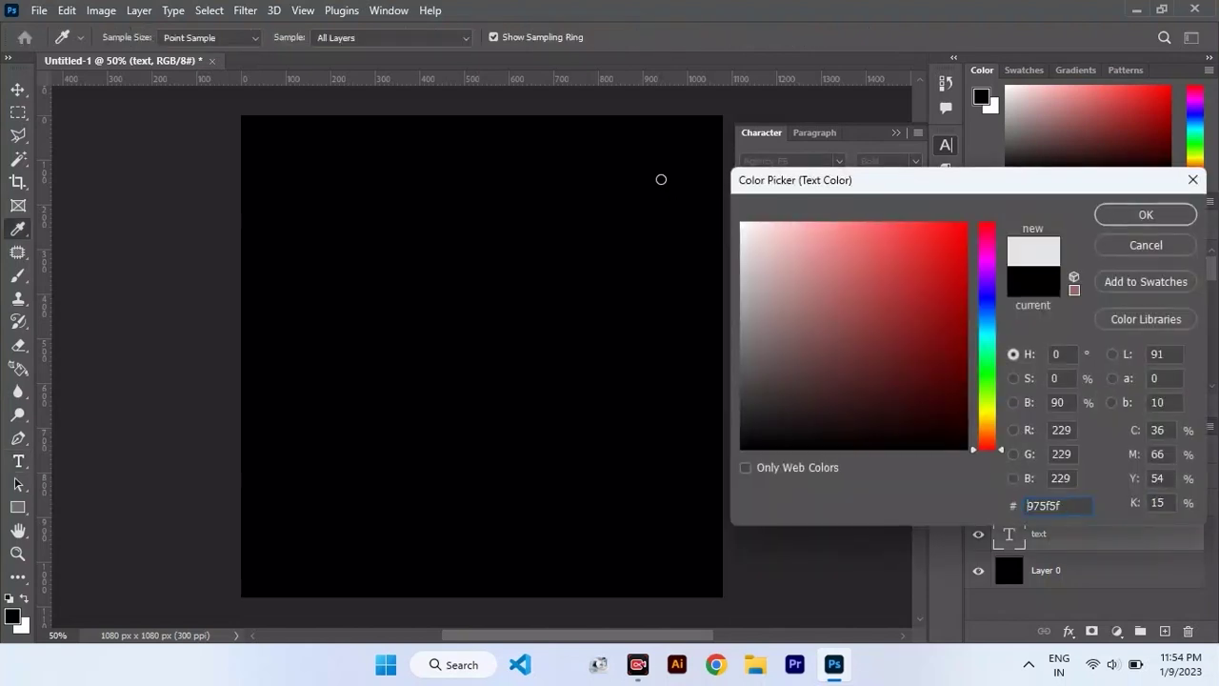
text(ffffff)
click(1106, 213)
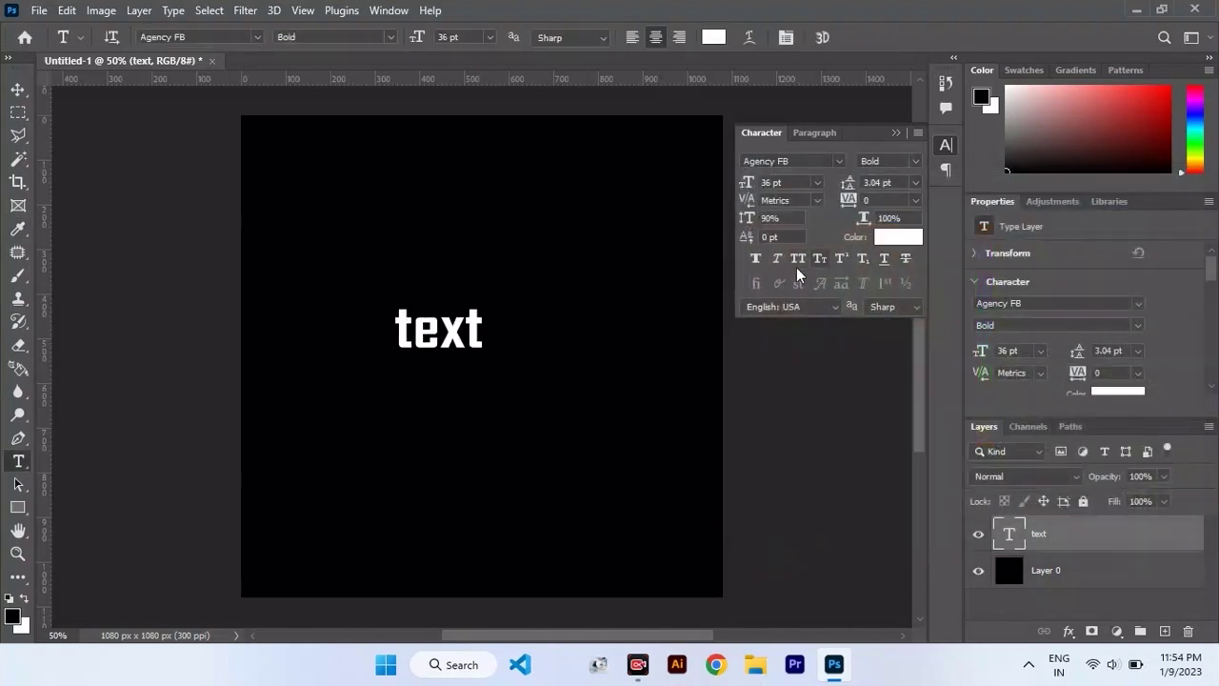
Step: Scale the word up with Free Transform to about 114 pt and position it around the middle of the canvas
click(18, 90)
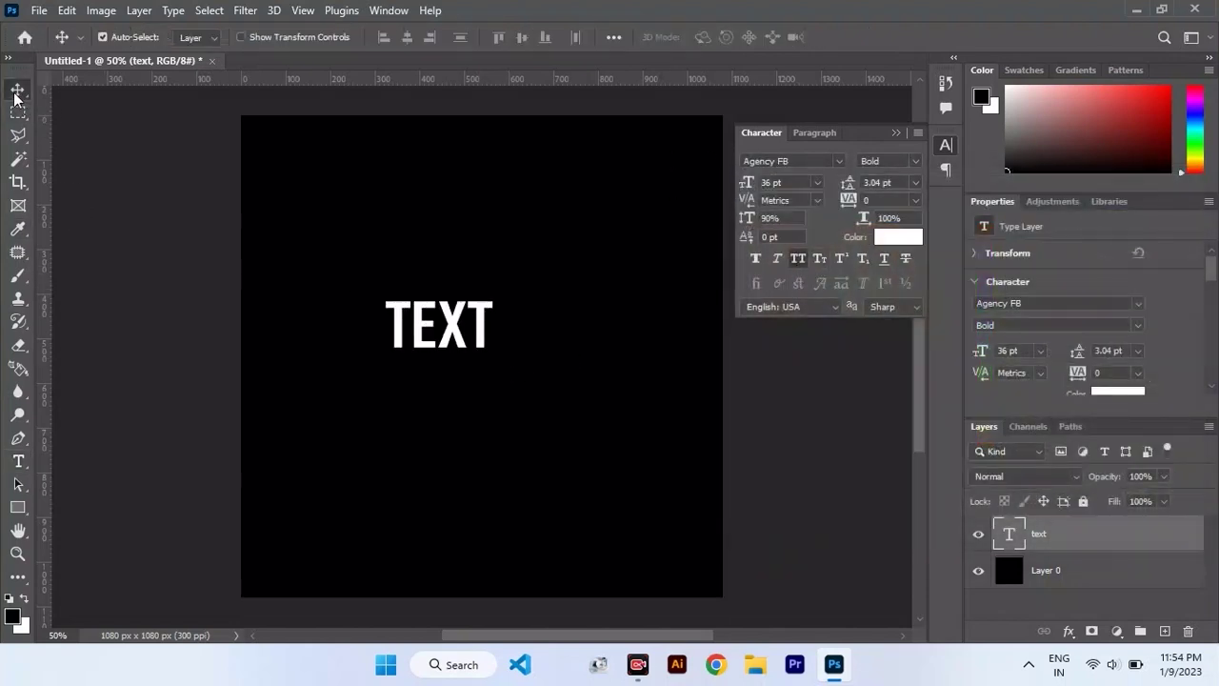
key(ctrl+t)
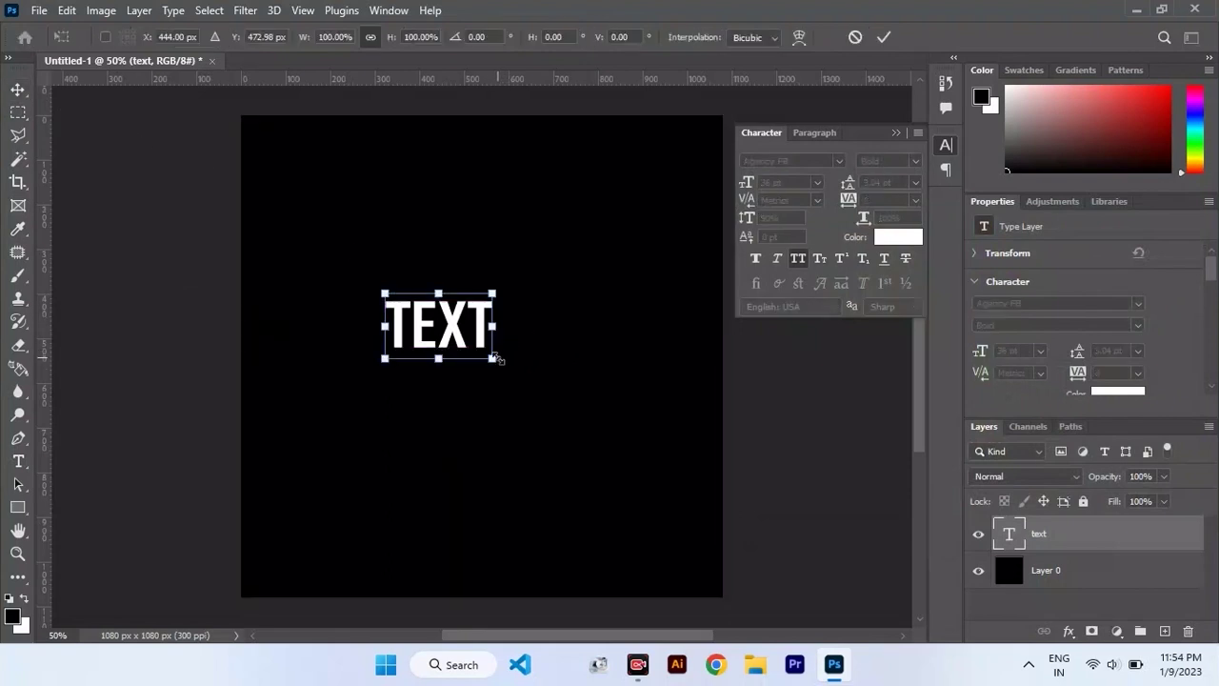
drag(495, 358, 681, 476)
drag(600, 388, 537, 331)
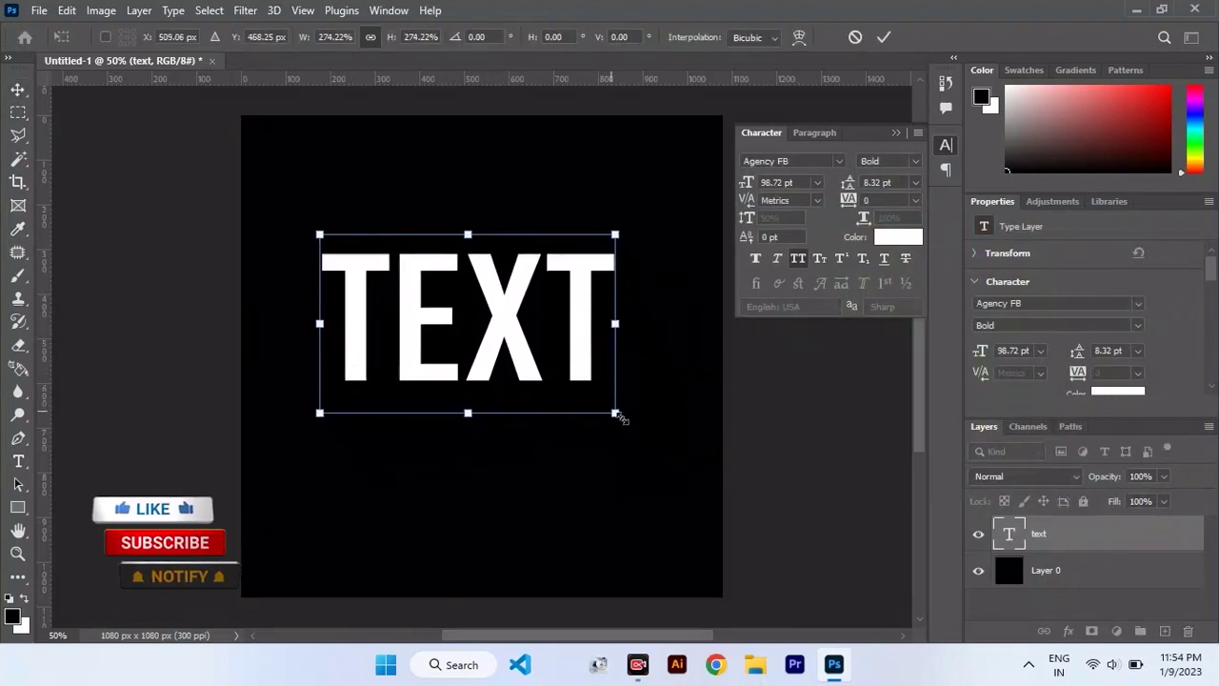
drag(619, 416, 664, 443)
drag(606, 358, 611, 376)
key(Return)
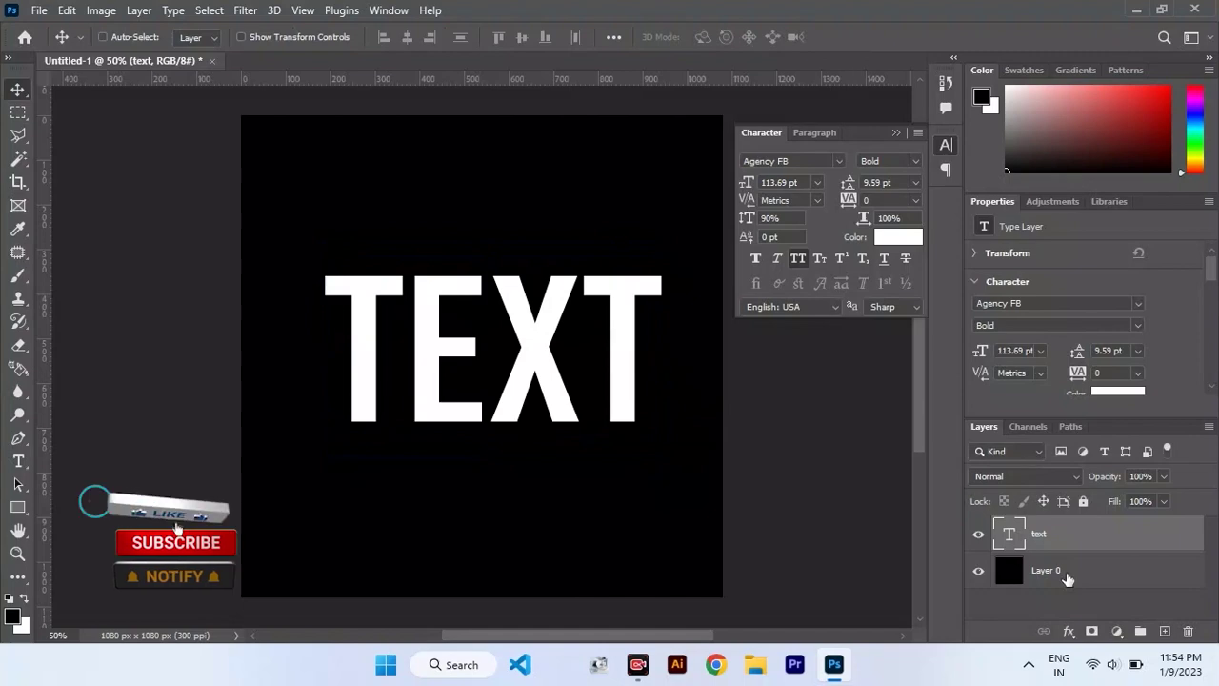
Step: Centre the text horizontally and vertically on Layer 0, and convert the text layer to a shape
ctrl+click(1067, 579)
click(408, 37)
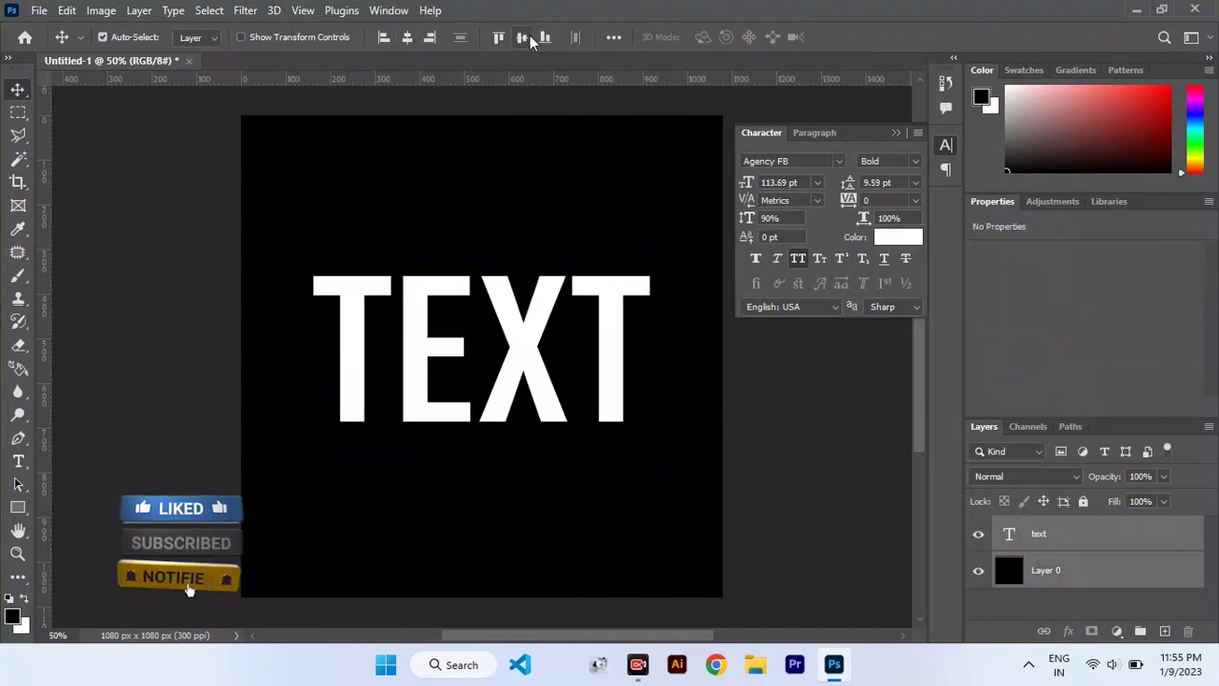
right_click(1057, 540)
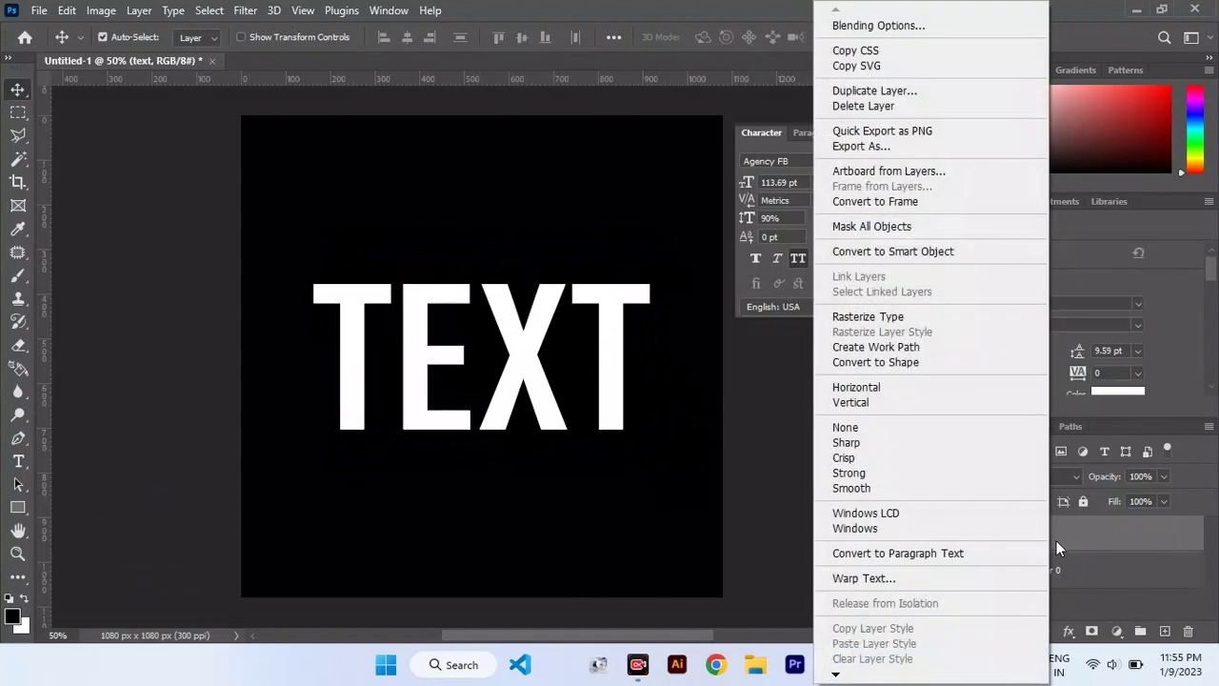
click(909, 362)
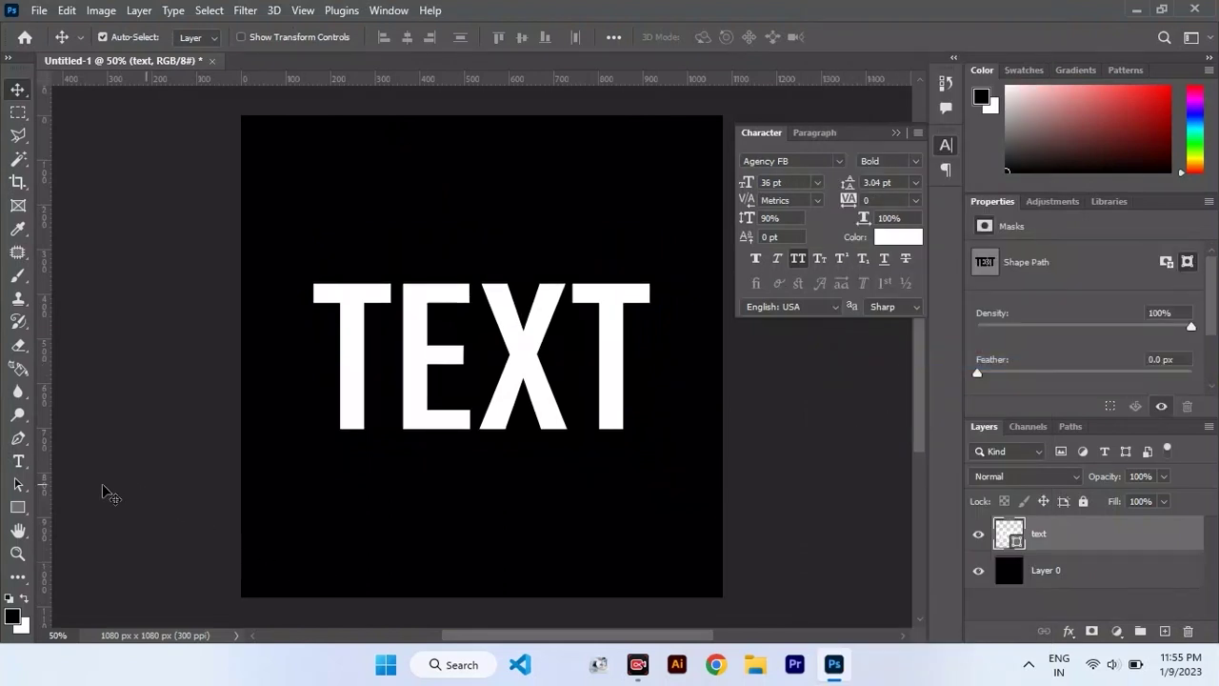
Step: Move the first letter T of the TEXT shape up and to the right with the Direct Selection tool
click(18, 483)
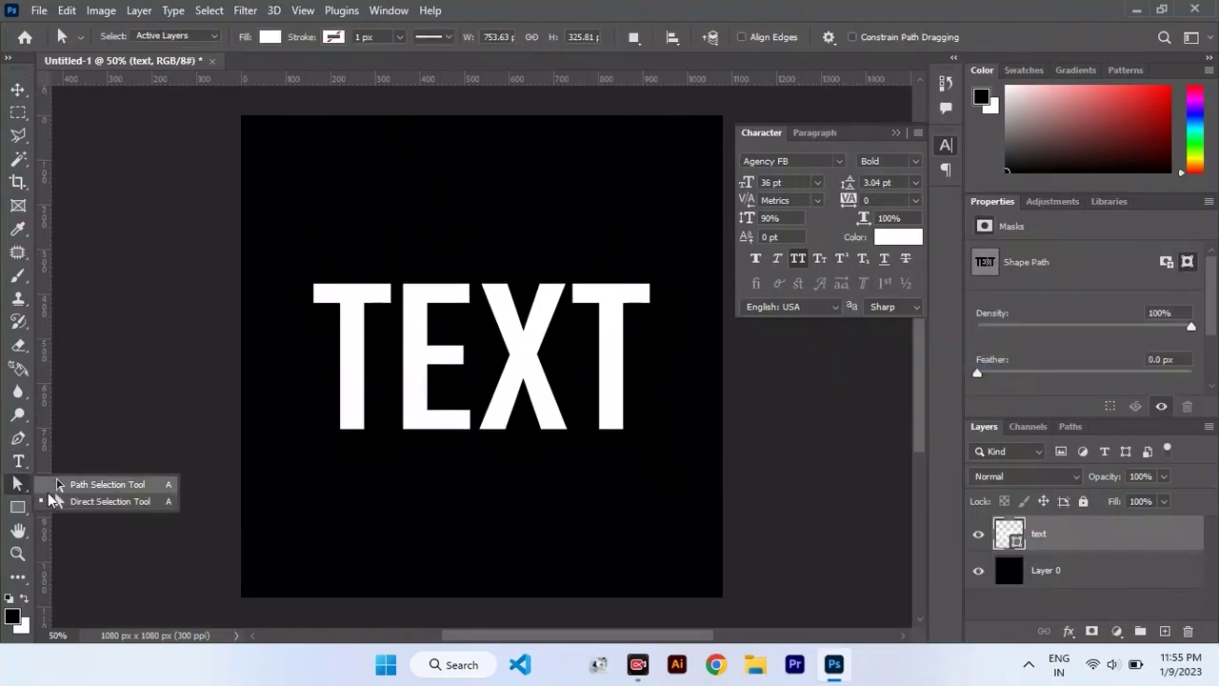
click(54, 500)
drag(358, 360, 385, 329)
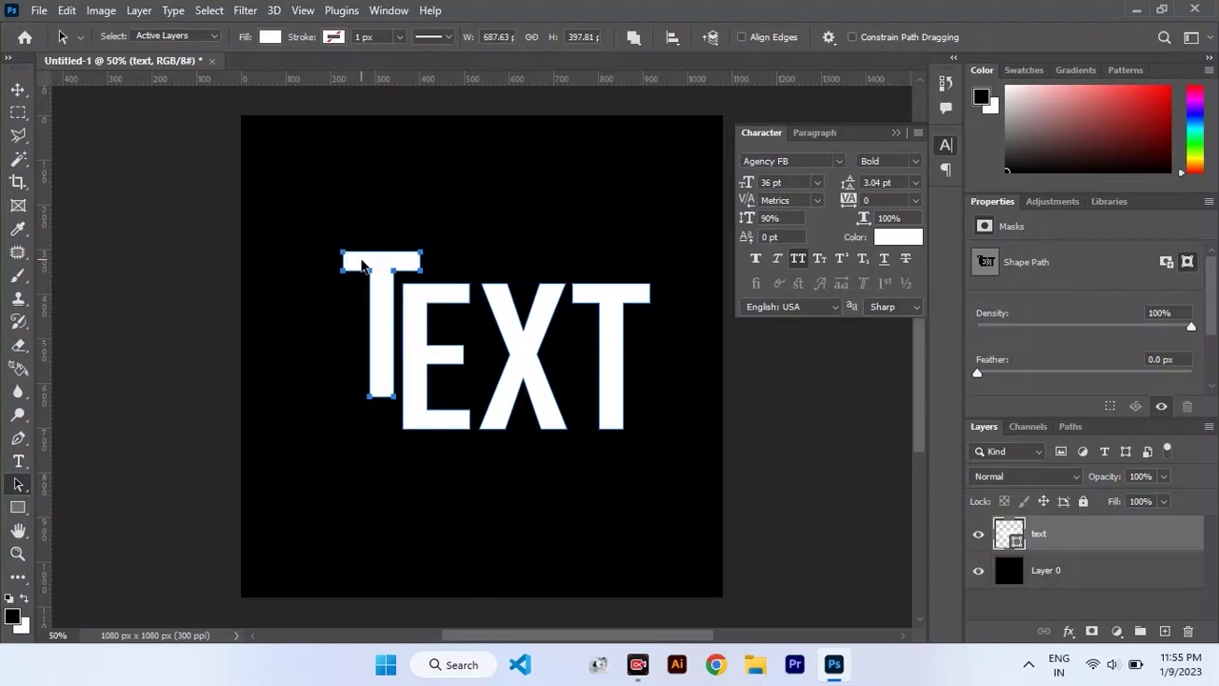
Step: Extend the first T's crossbar across to the word's right edge and lengthen its stem below the baseline by moving its anchor points
right_click(24, 485)
click(51, 501)
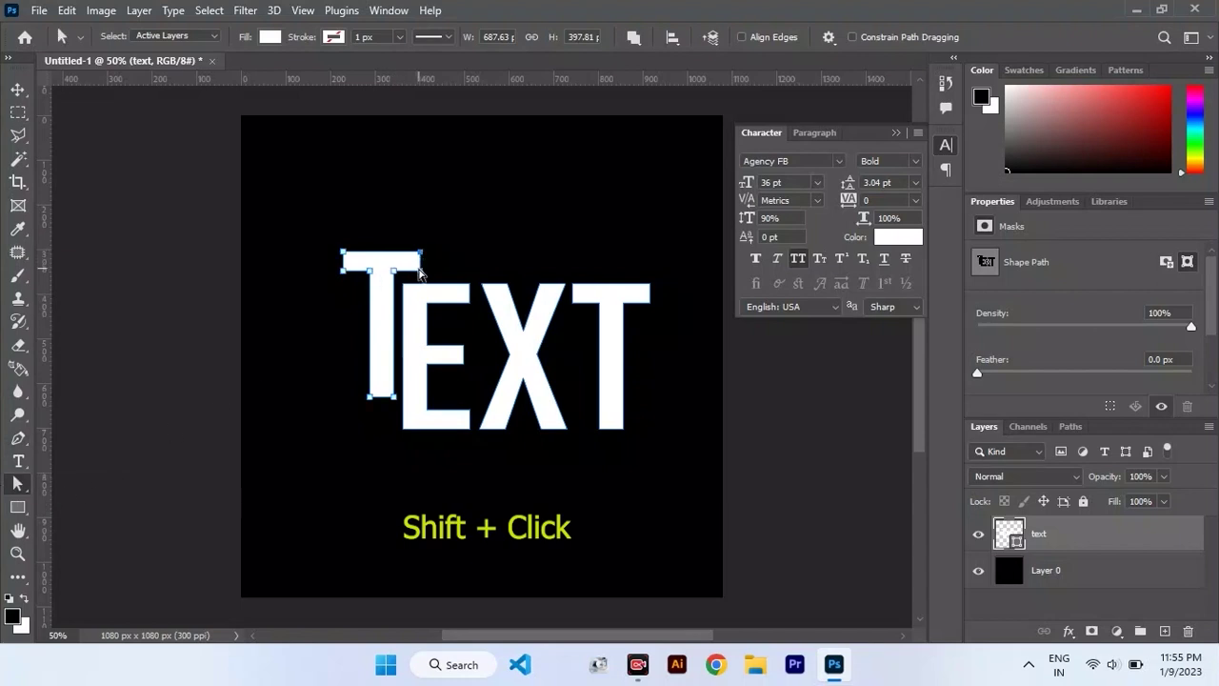
drag(423, 271, 652, 270)
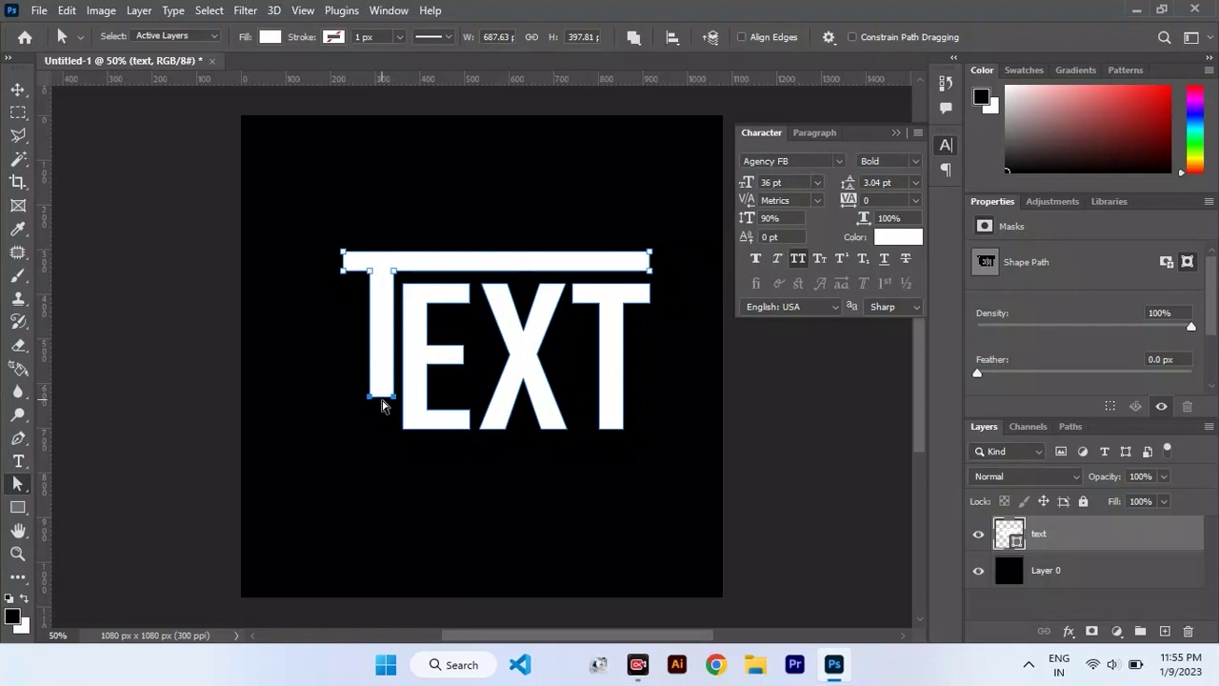
drag(382, 406, 374, 466)
click(372, 465)
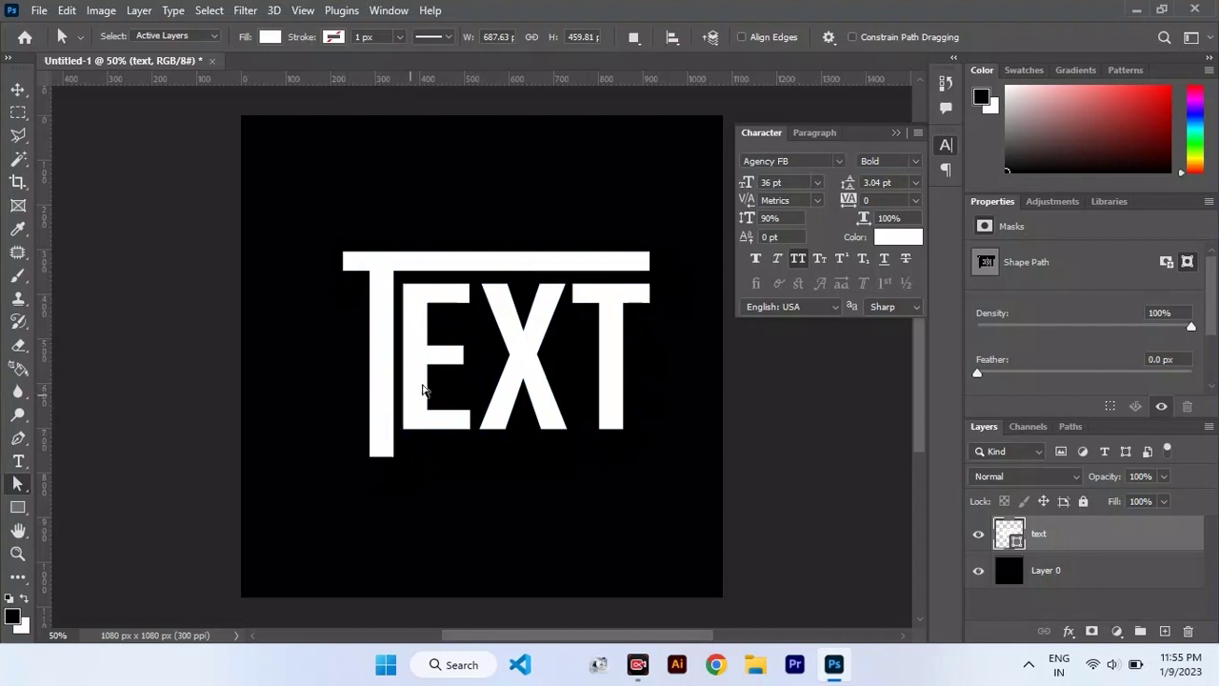
Step: Lower the E's bottom arm level with the first T's foot and extend it to the word's right edge
click(421, 389)
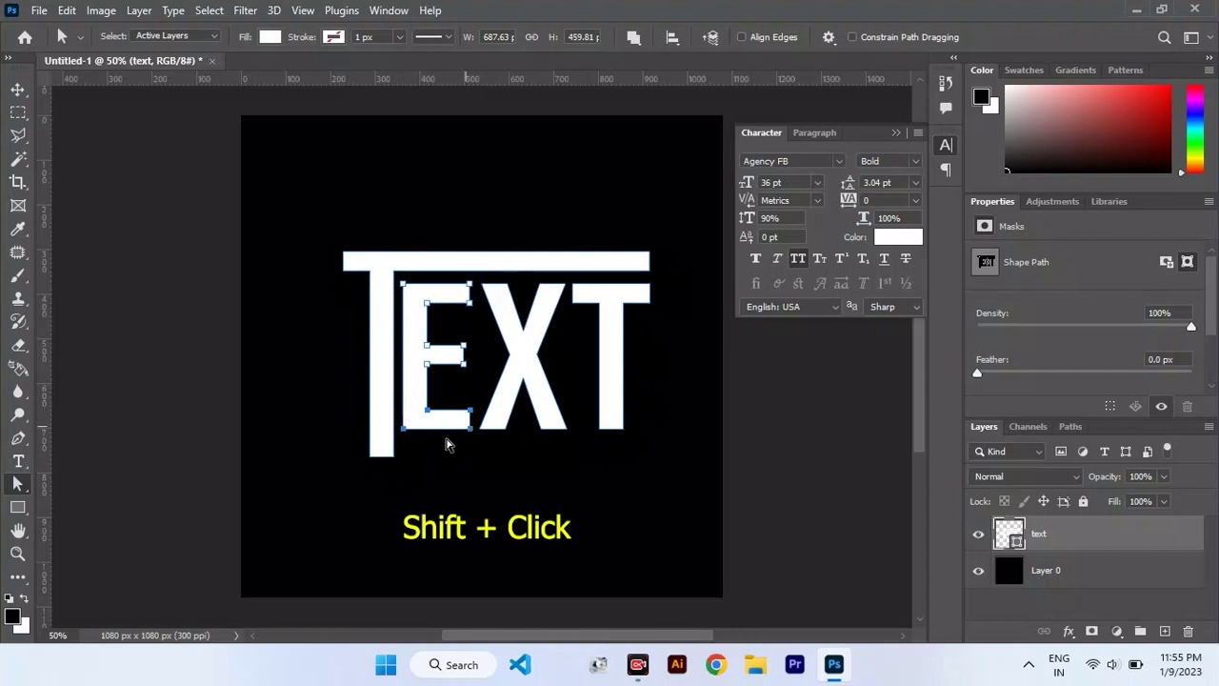
drag(439, 438, 440, 457)
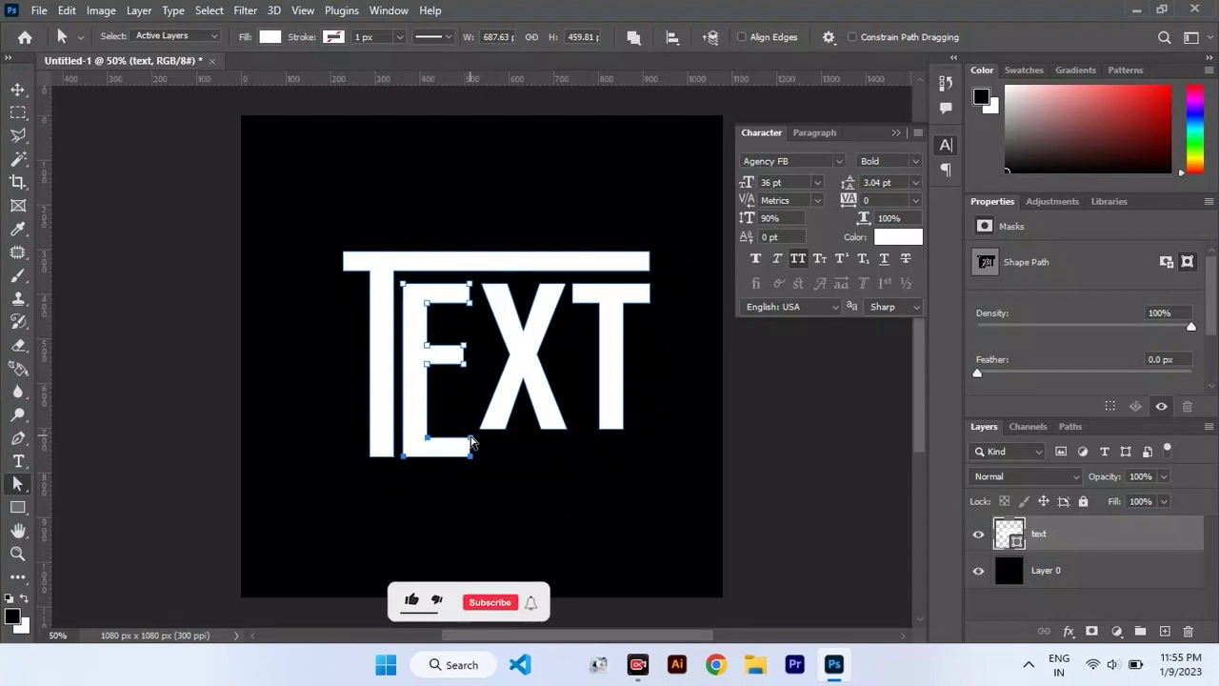
drag(471, 446, 651, 463)
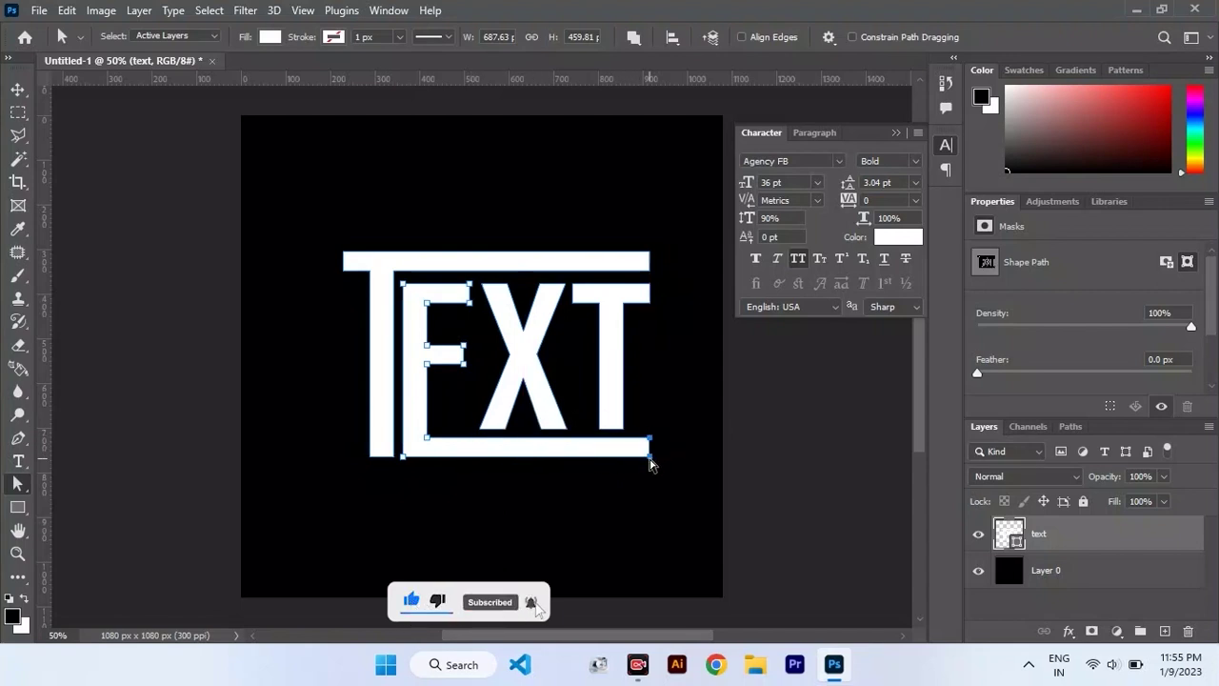
key(Return)
key(v)
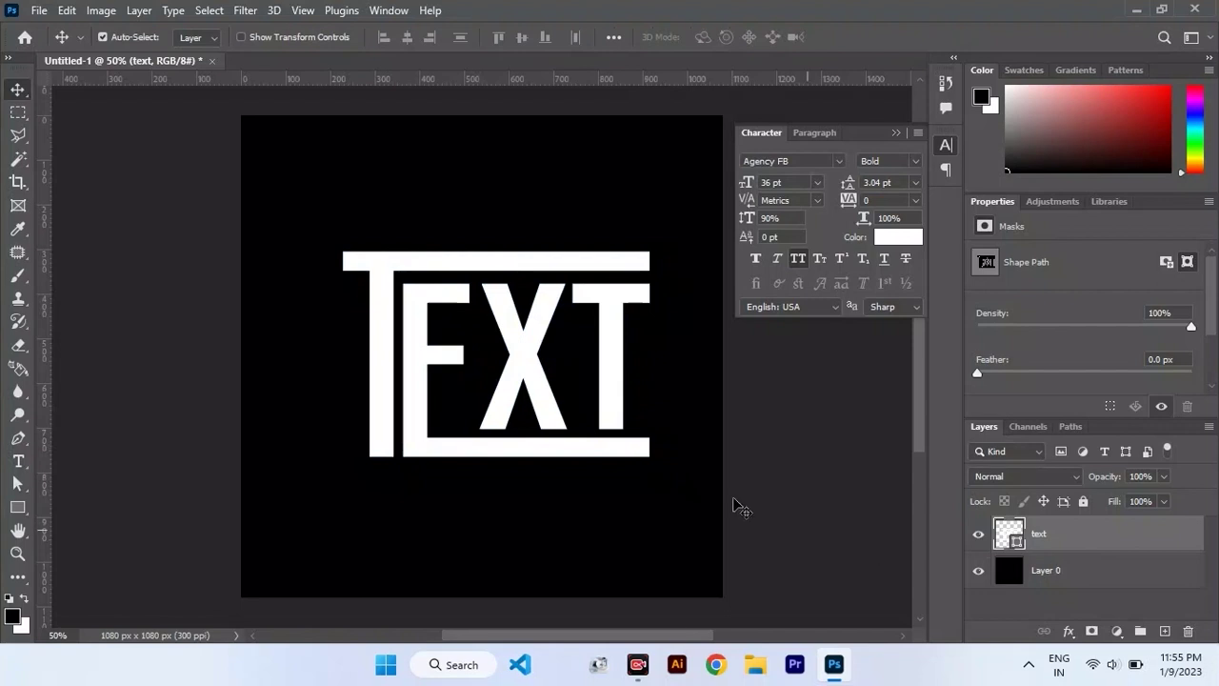
Step: Shift the modified TEXT shape to the left and centre it horizontally and vertically against Layer 0
drag(615, 344, 591, 345)
shift+click(1050, 577)
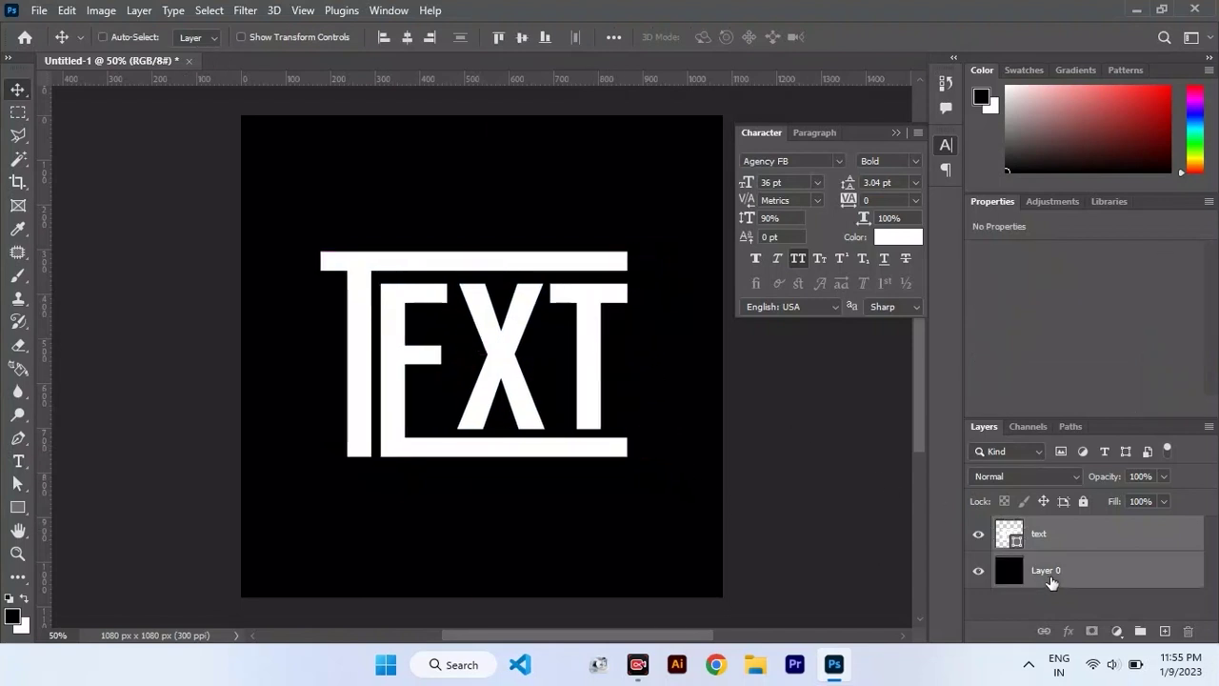
click(406, 38)
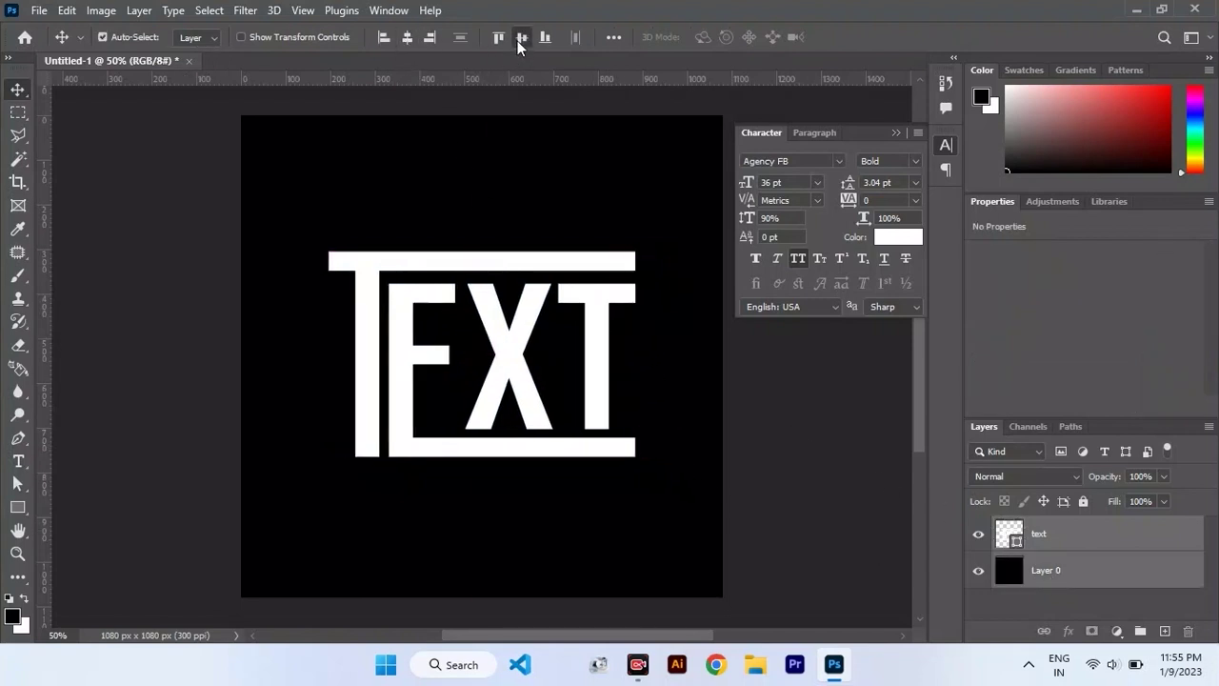
click(521, 38)
click(1045, 545)
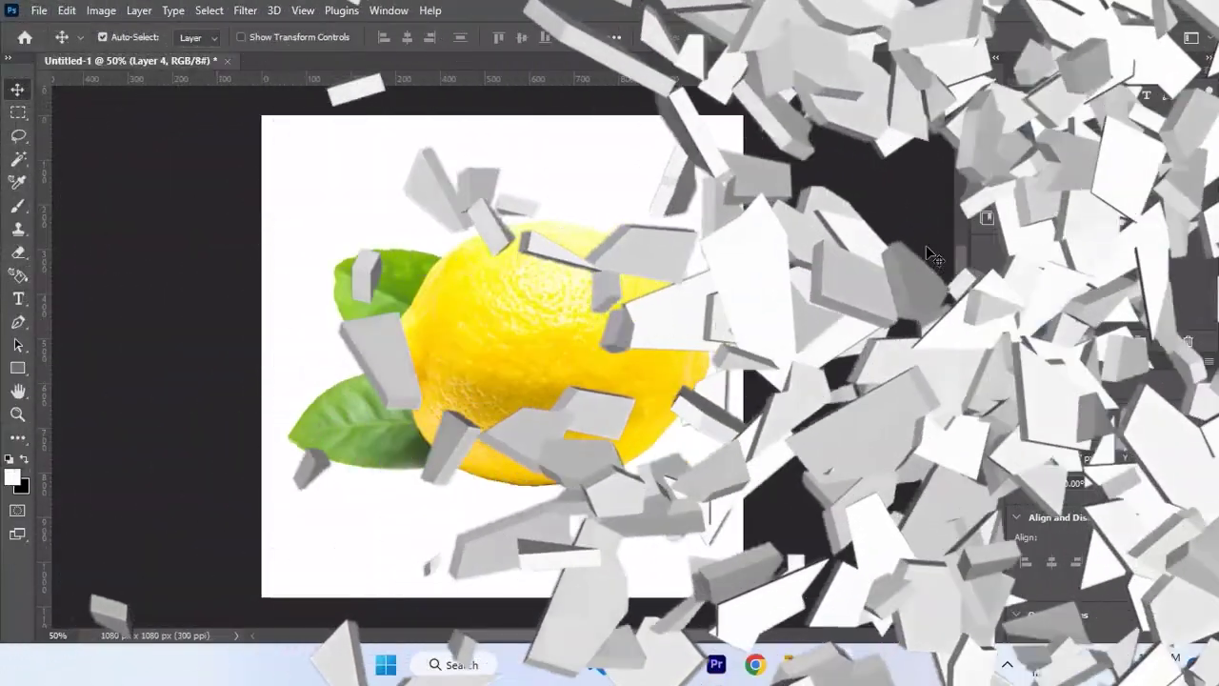
Step: Add the text LEMON over the lemon picture in black Autumn Regular at 150 pt
key(t)
click(549, 353)
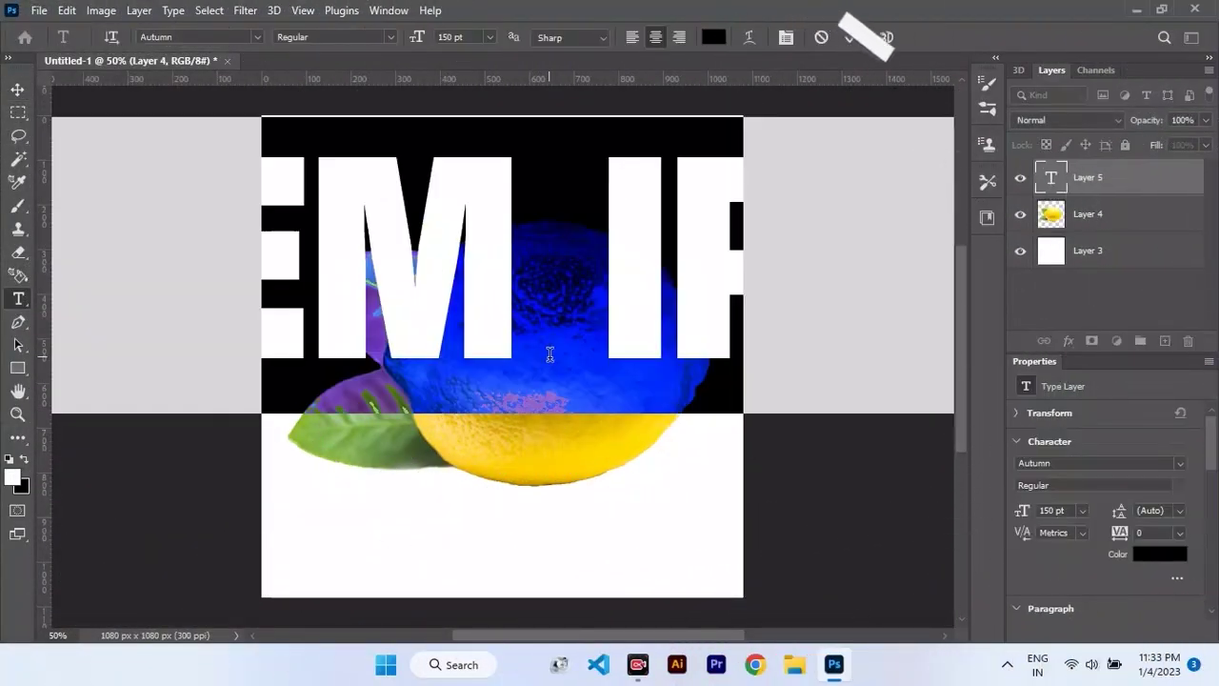
text(LEMON)
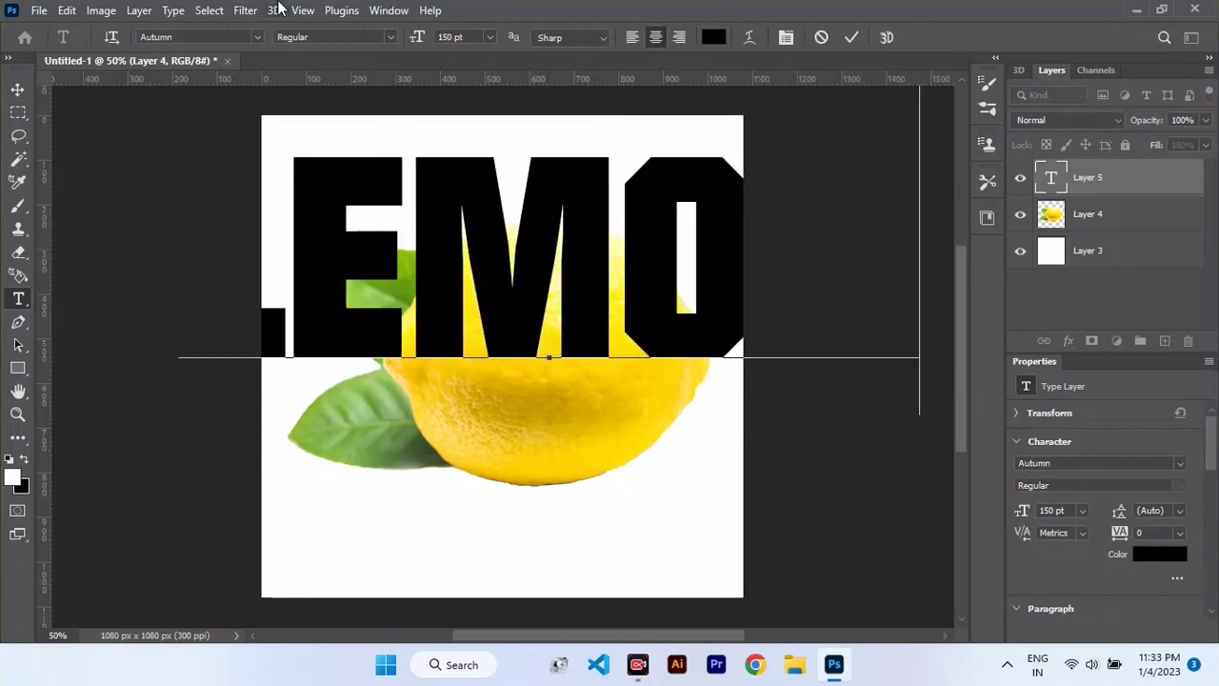
click(1119, 182)
key(v)
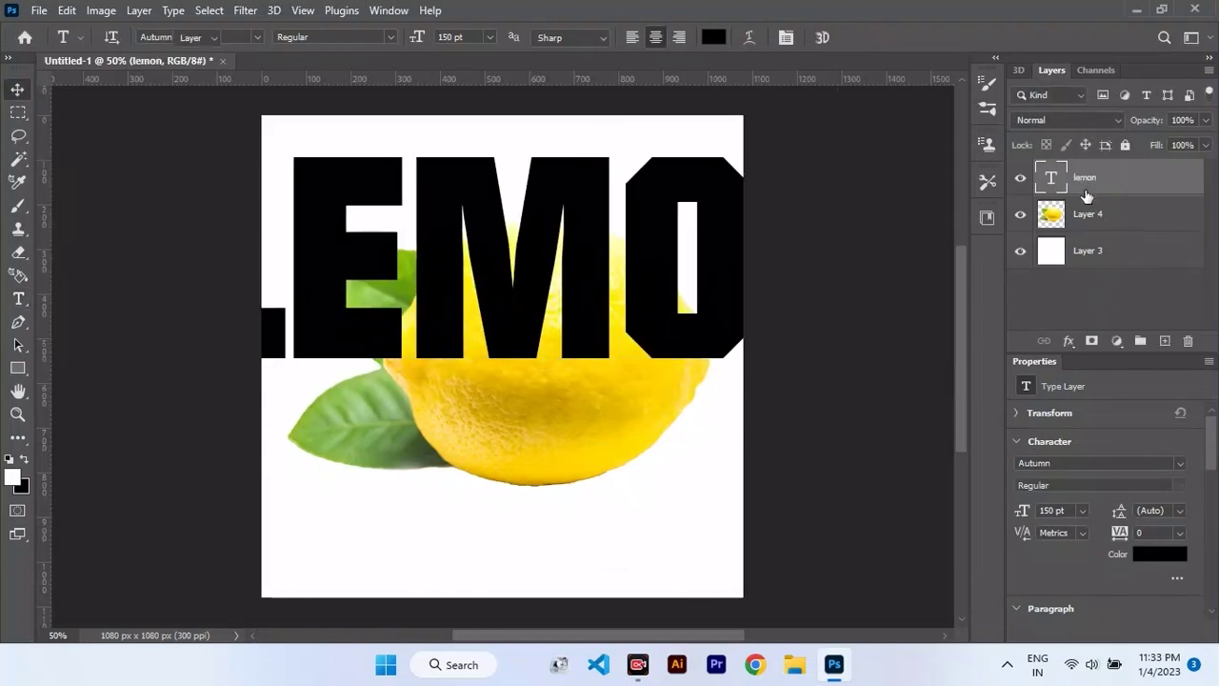
Step: Scale the LEMON text down to about 34% with Free Transform and place it across the middle of the fruit
key(ctrl+t)
drag(549, 122, 552, 313)
drag(579, 358, 584, 351)
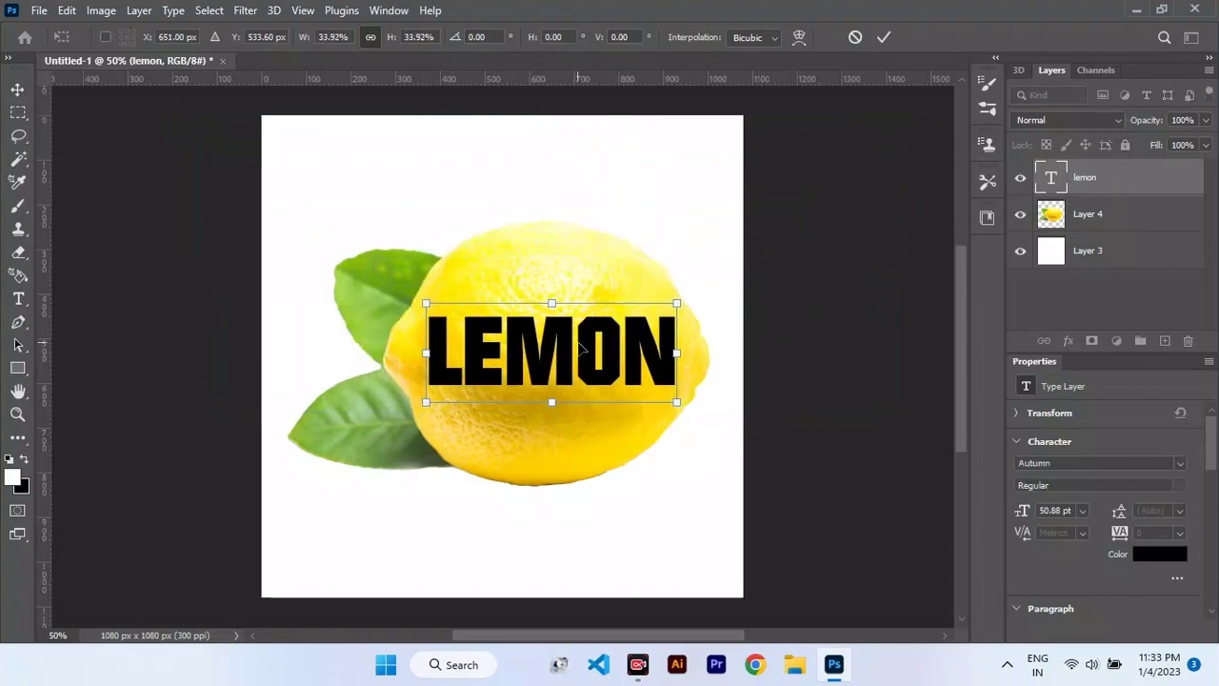
key(Return)
Step: Convert the lemon text layer and Layer 4 each to a smart object, and select the text layer again
right_click(1103, 187)
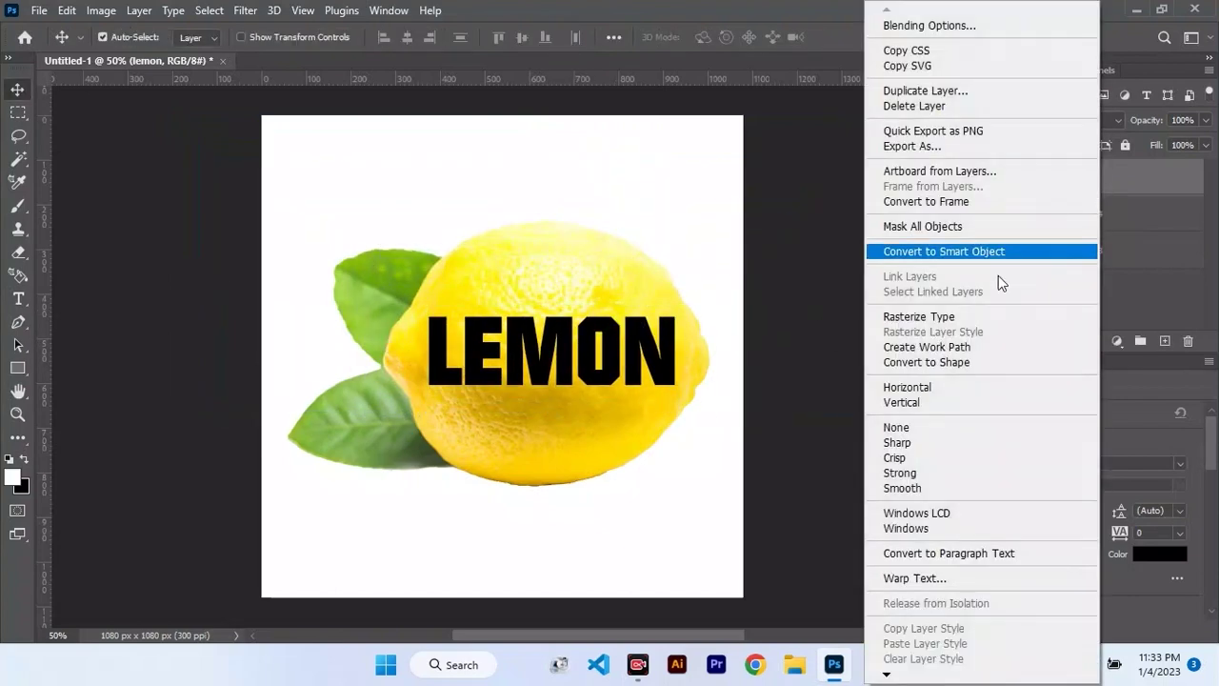
click(987, 253)
right_click(1093, 223)
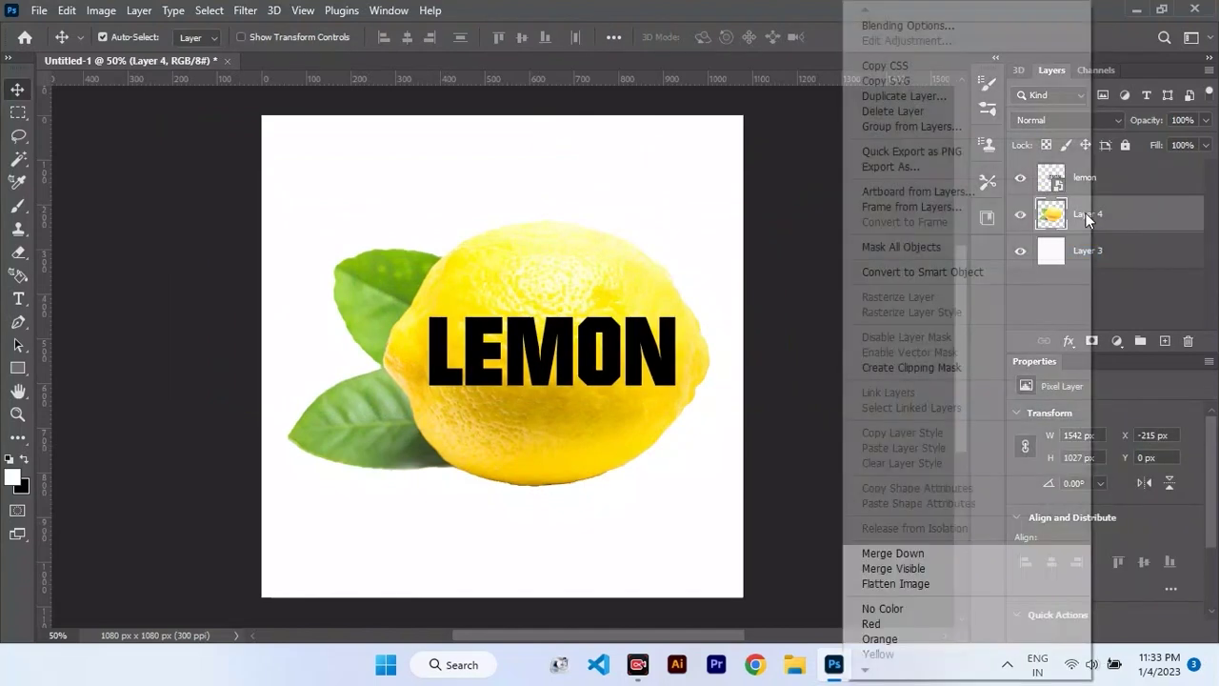
click(962, 273)
click(1100, 176)
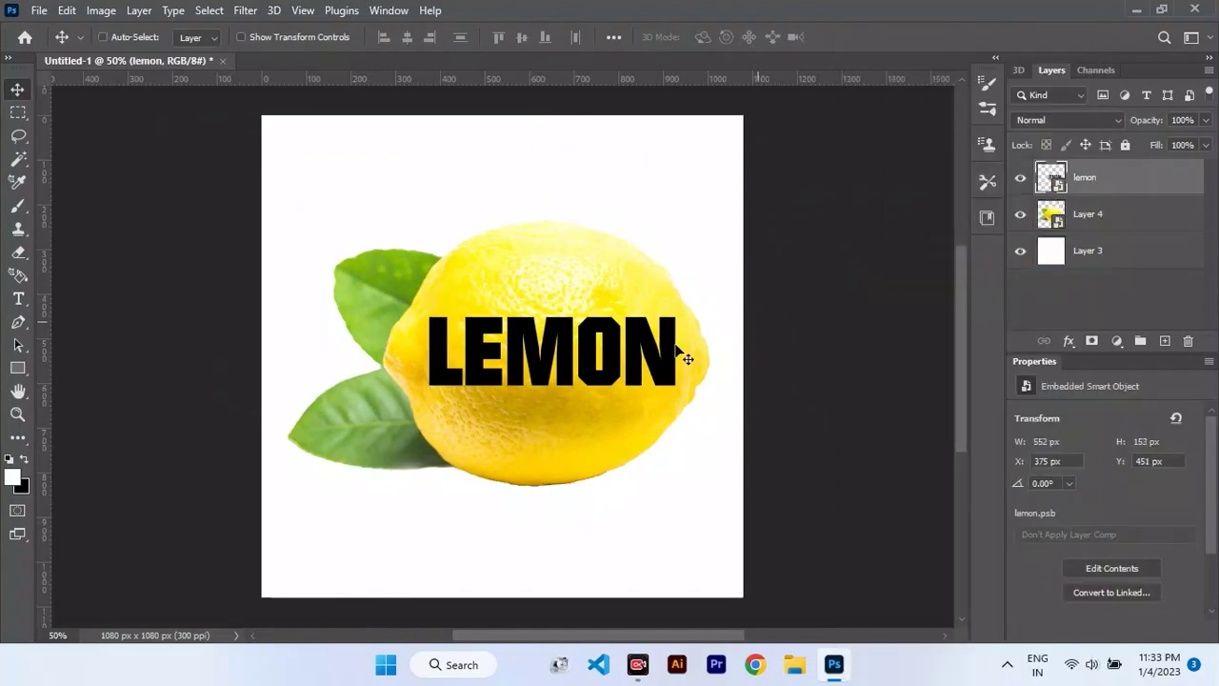
Step: Warp the LEMON text so its upper edge arches along the top outline of the fruit
key(ctrl+t)
right_click(524, 366)
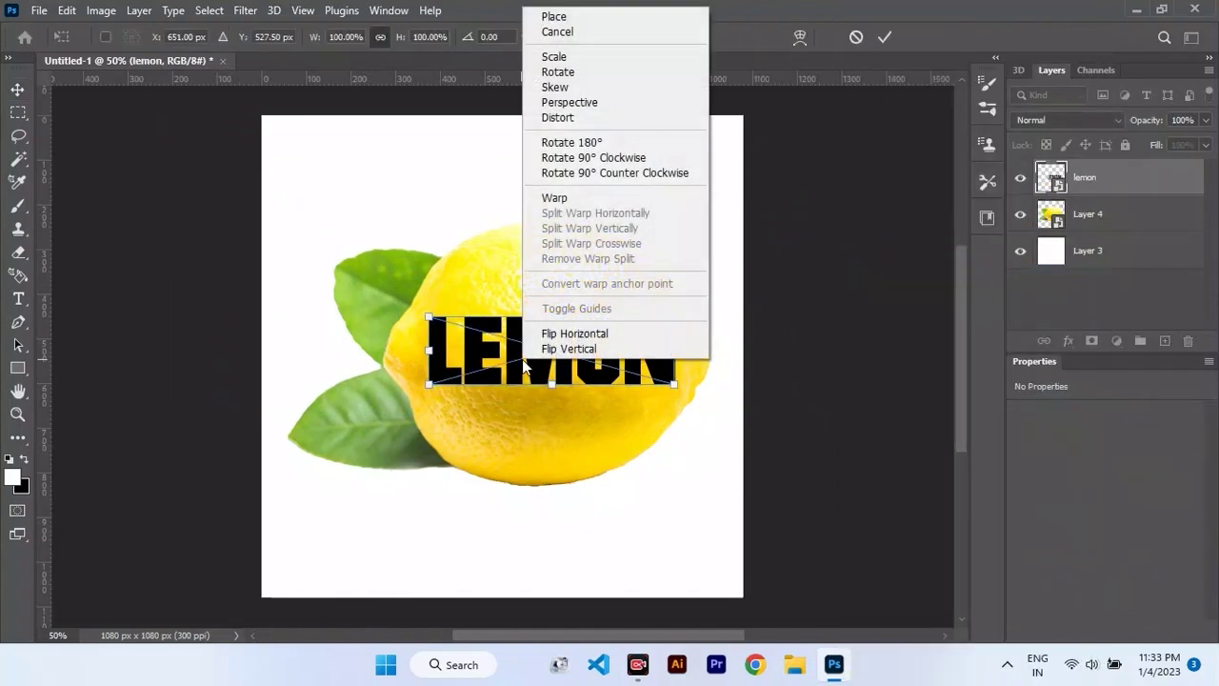
click(583, 197)
drag(512, 316, 514, 140)
drag(429, 316, 416, 300)
drag(675, 316, 681, 299)
drag(593, 317, 652, 253)
drag(515, 140, 501, 159)
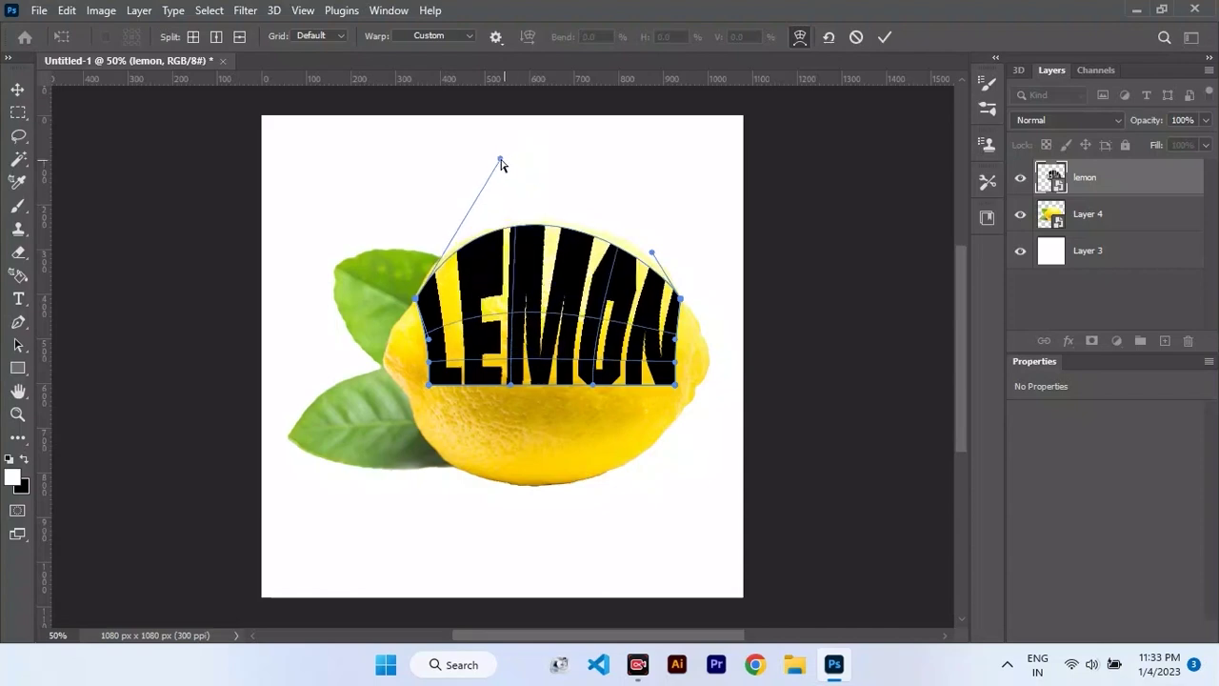
Step: Pull the warp's lower corners down and bulge its sides outward to follow the fruit's left and right outlines
drag(429, 385, 419, 429)
drag(428, 362, 409, 332)
drag(675, 385, 680, 412)
drag(675, 362, 695, 359)
drag(676, 339, 687, 342)
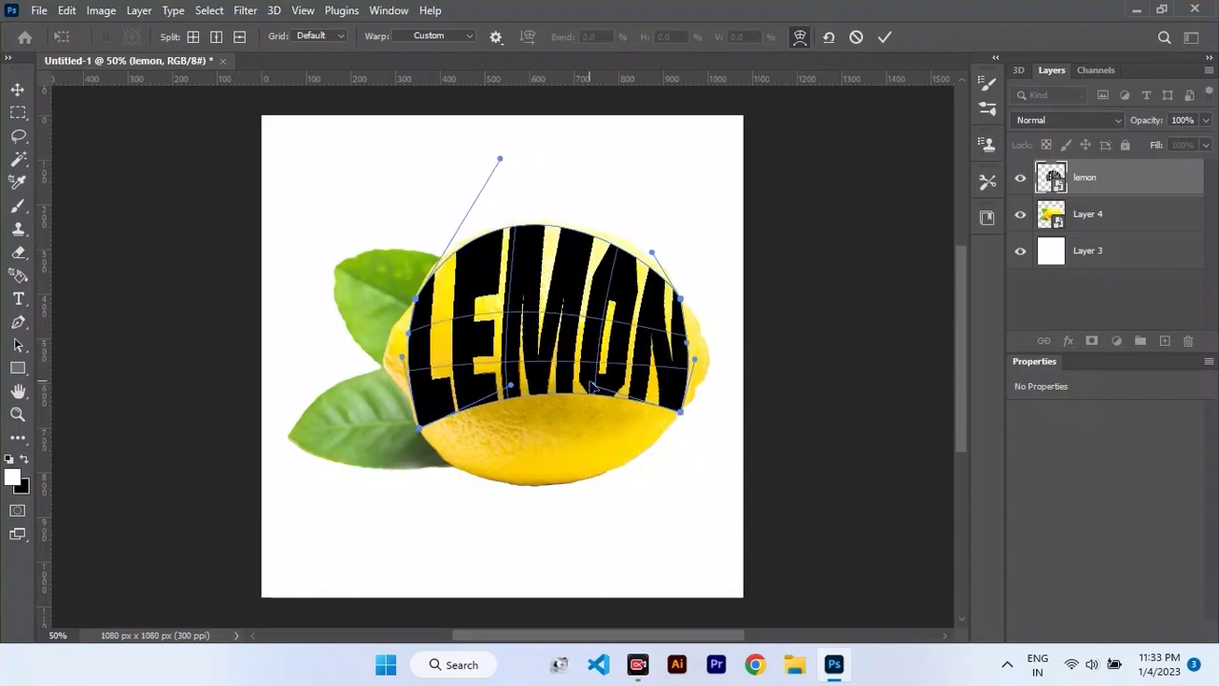
Step: Curve the warp's lower edge downward so the letters fill the bottom half of the fruit
drag(592, 385, 592, 536)
drag(510, 385, 505, 473)
mouse_move(419, 428)
mouse_down()
mouse_move(416, 446)
mouse_move(416, 425)
mouse_up()
drag(593, 535, 585, 524)
drag(507, 479, 506, 515)
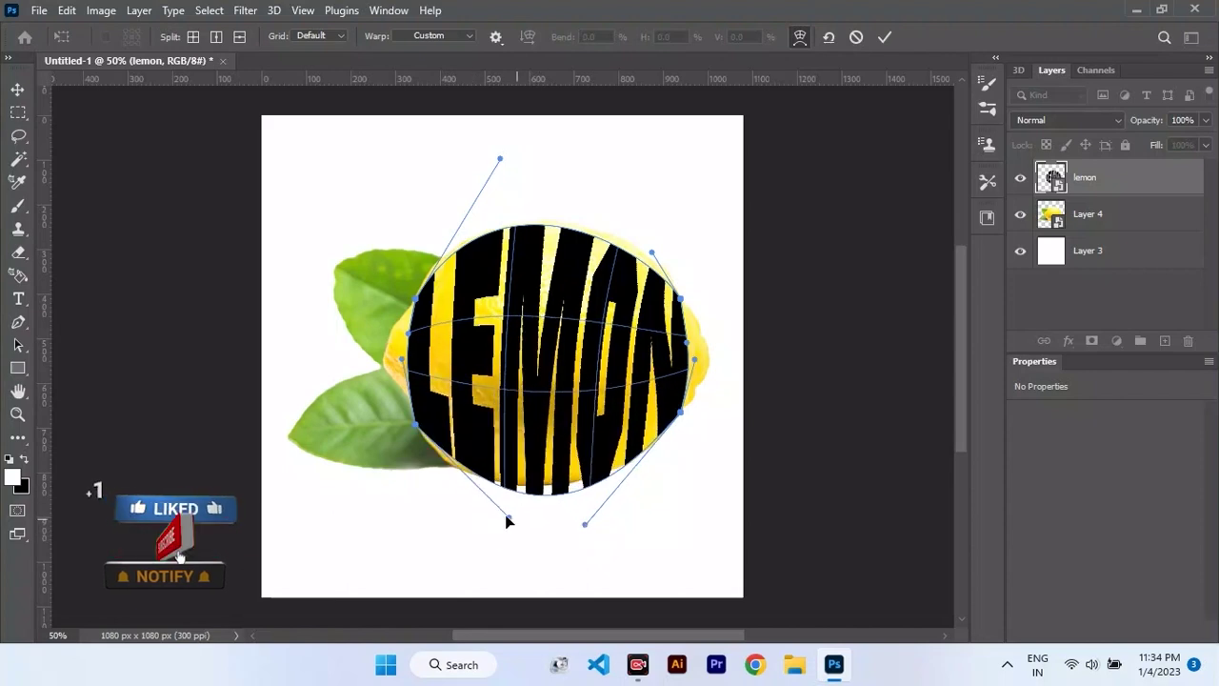
Step: Readjust the warp's lower corners and curve handles to fit the bottom outline of the lemon more closely
drag(415, 425, 414, 421)
drag(585, 524, 607, 495)
drag(680, 412, 683, 413)
drag(504, 510, 511, 553)
drag(610, 498, 615, 487)
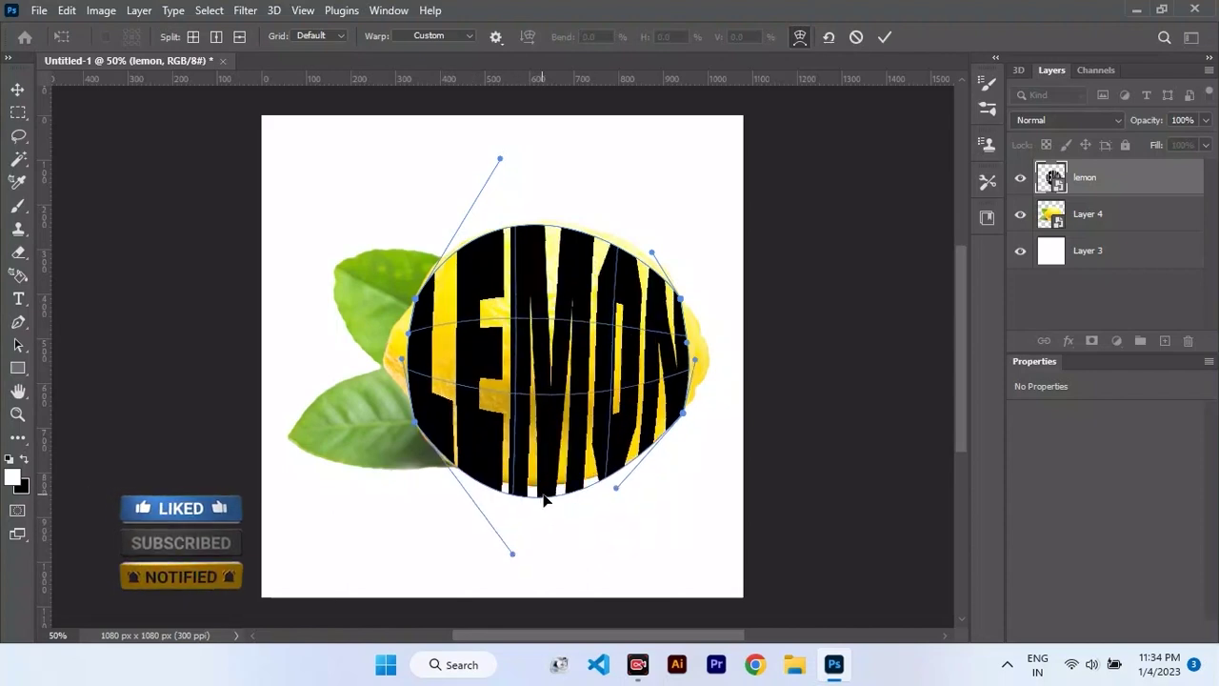
Step: Fine-tune the warp's lower edge, bottom corners and upper right curve to the fruit's outline and apply the transformation
drag(542, 493, 545, 481)
mouse_move(458, 458)
mouse_down()
mouse_move(461, 470)
mouse_move(454, 459)
mouse_up()
drag(620, 477, 626, 477)
drag(412, 423, 416, 420)
drag(652, 252, 663, 240)
drag(683, 414, 680, 407)
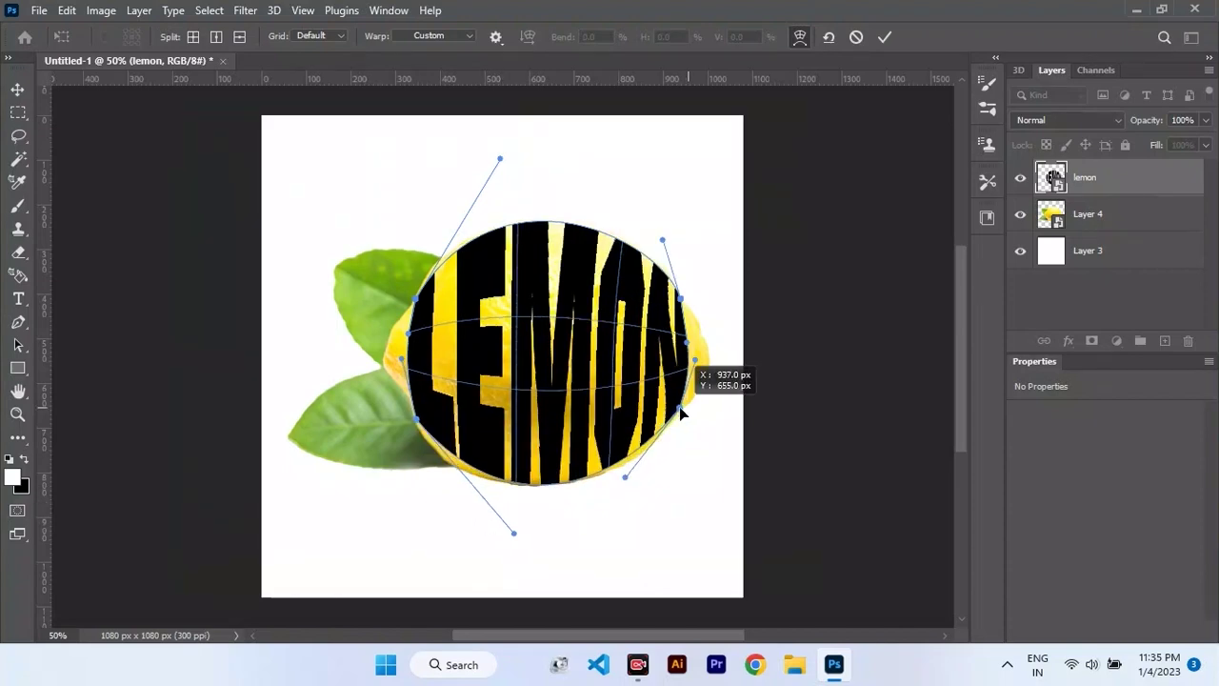
key(Return)
Step: Duplicate Layer 4 above the lemon text layer and clip the copy to the text
drag(1077, 218, 1114, 171)
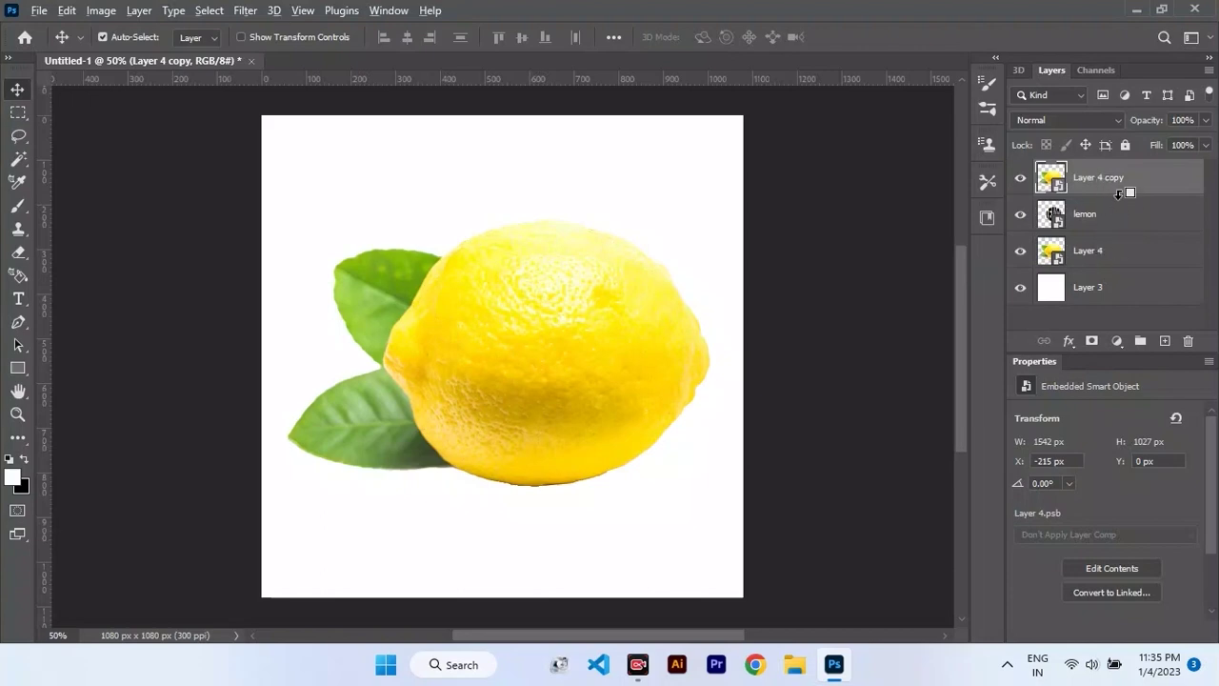
alt+click(1119, 194)
Step: Add a black mask to Layer 4 and paint white on it to reveal the leaves and the lemon's left end
click(1093, 255)
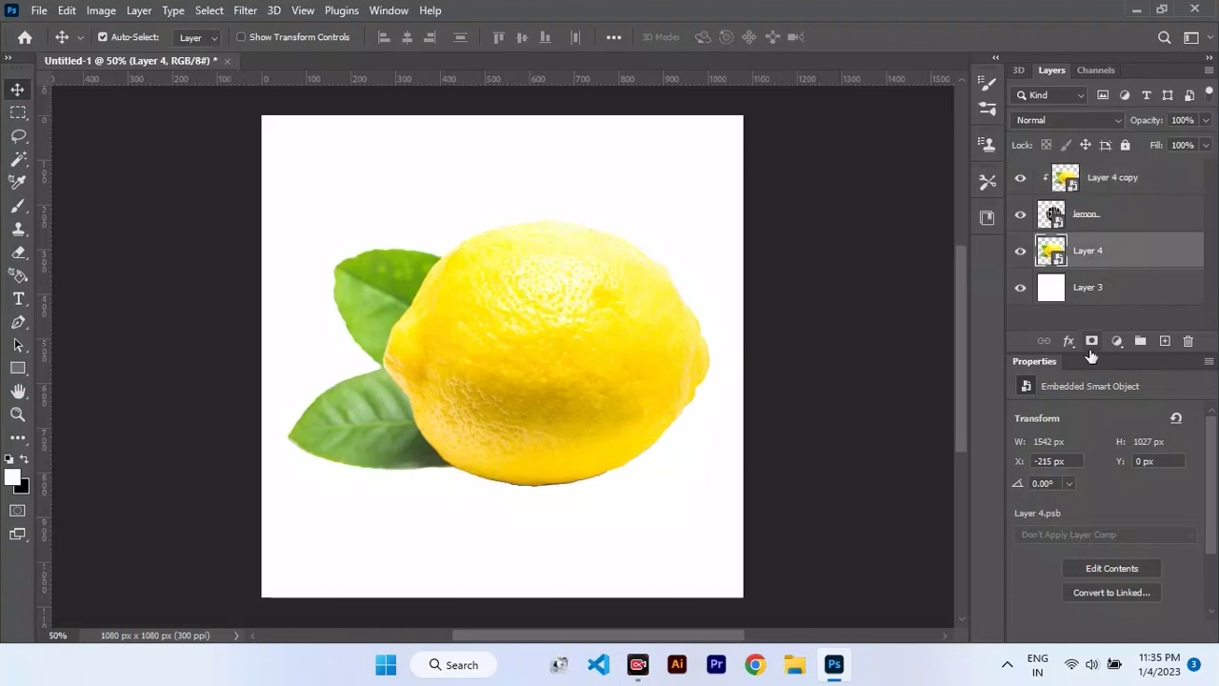
click(1092, 341)
key(ctrl+i)
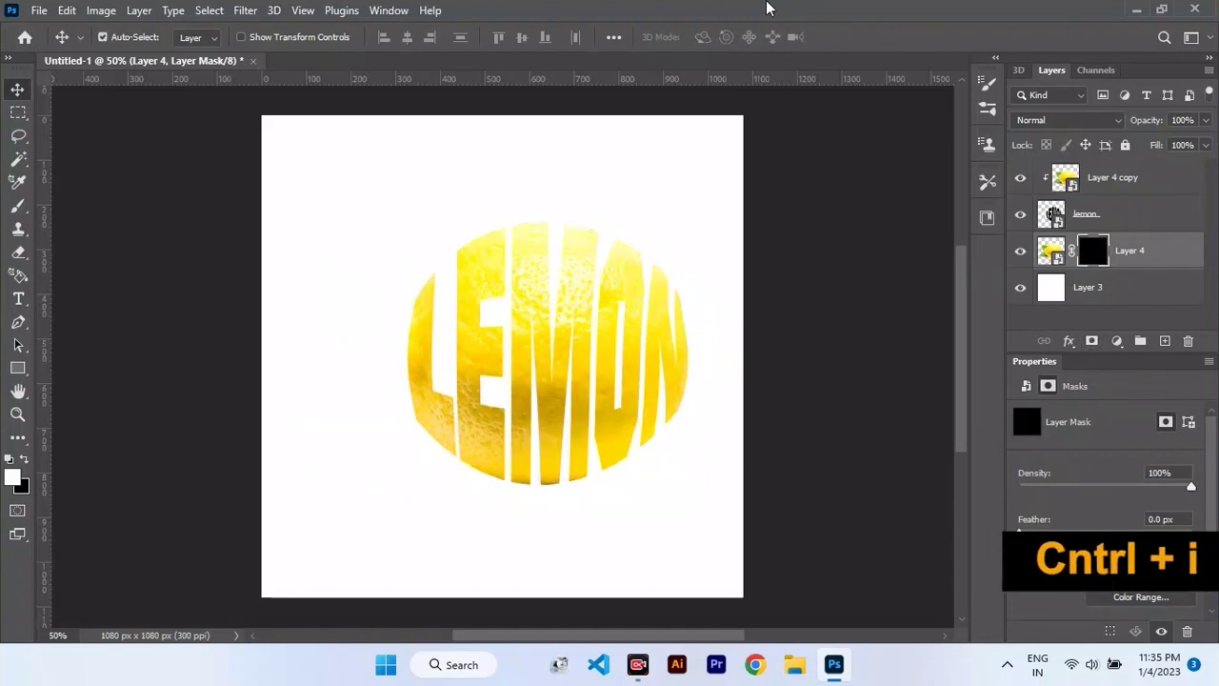
key(b)
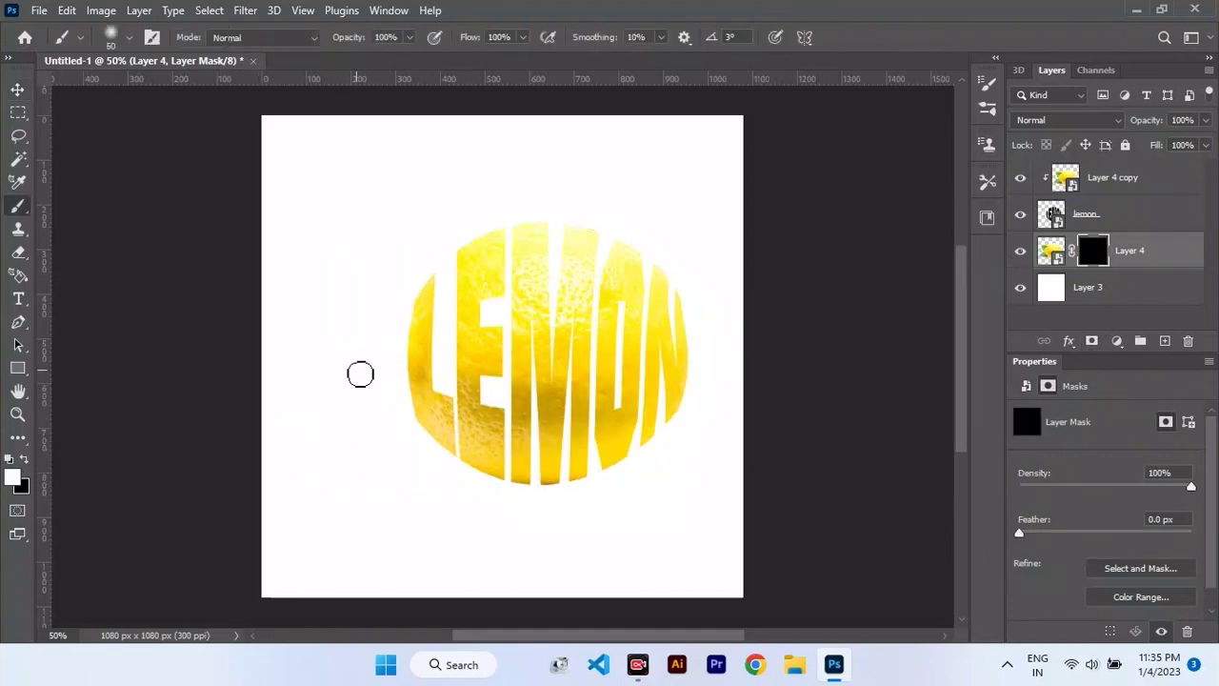
mouse_move(297, 301)
mouse_down()
mouse_move(289, 375)
mouse_move(302, 231)
mouse_move(288, 360)
mouse_move(275, 372)
mouse_move(304, 375)
mouse_move(445, 487)
mouse_up()
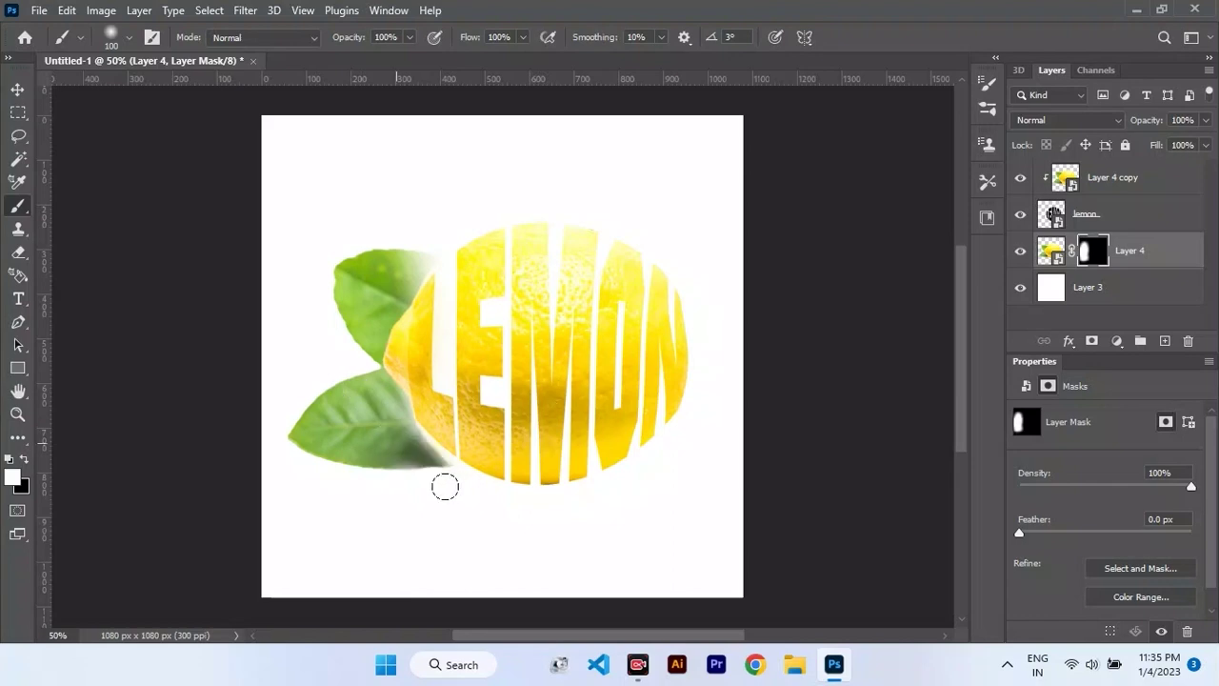
drag(370, 387, 448, 469)
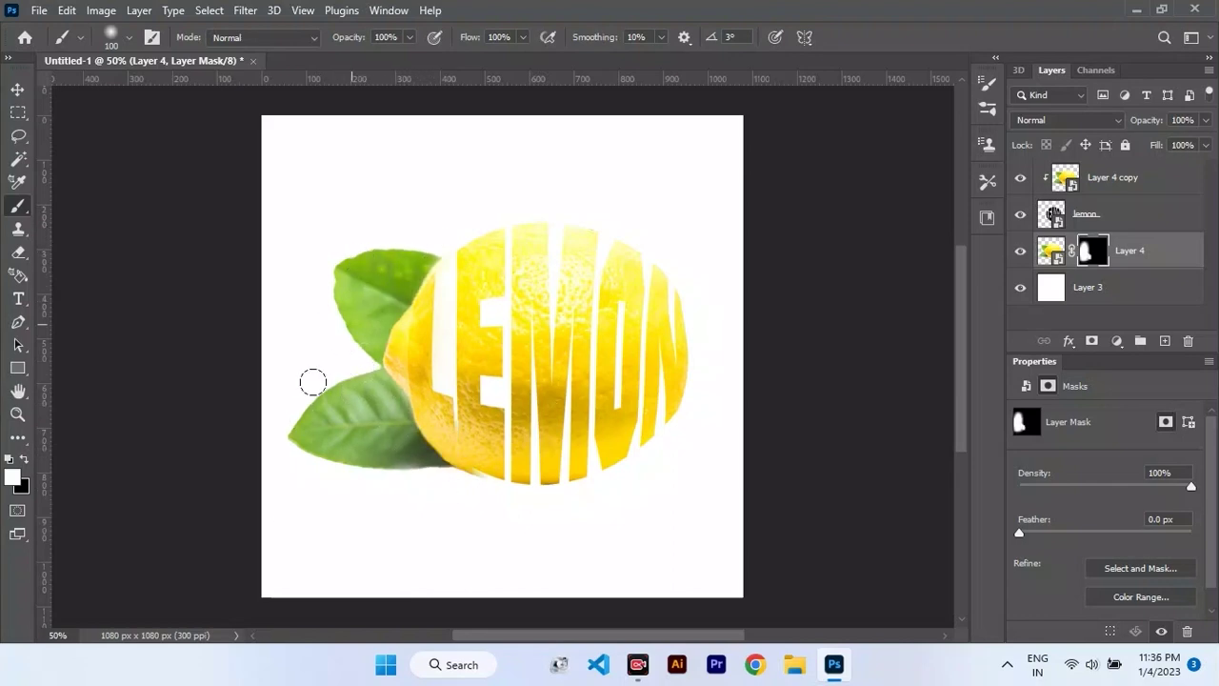
Step: Fill the background Layer 3 with a bright green based on a colour sampled from the upper leaf
key(v)
click(1095, 296)
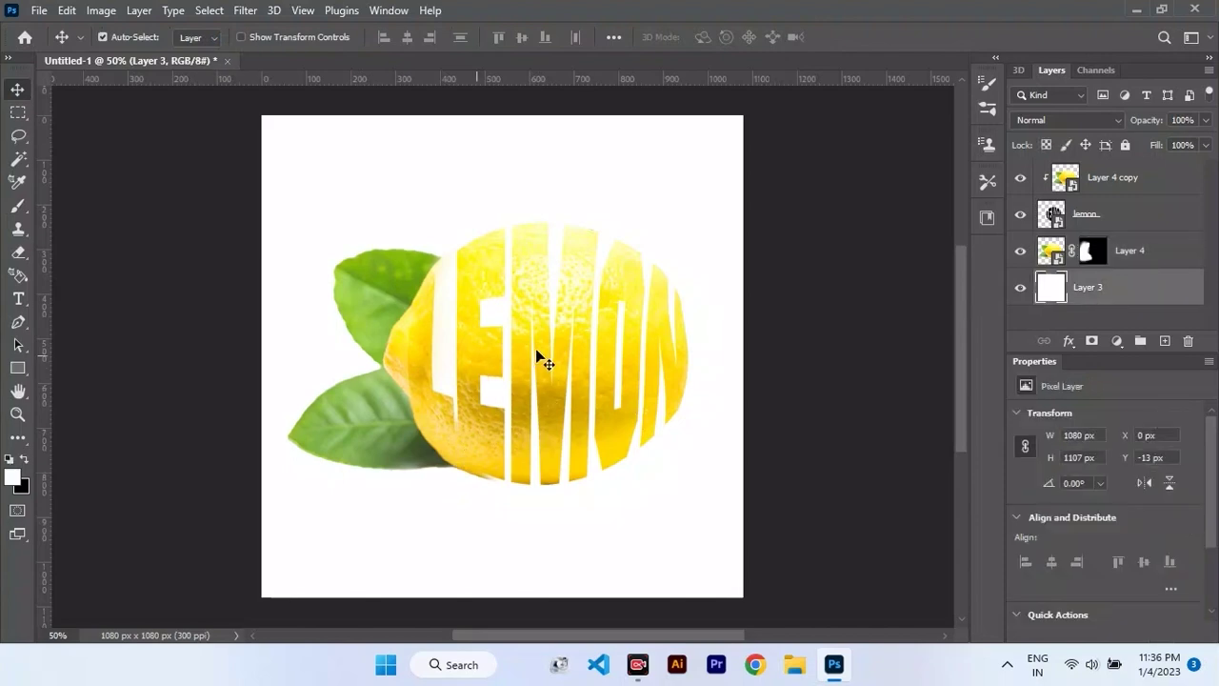
click(1021, 287)
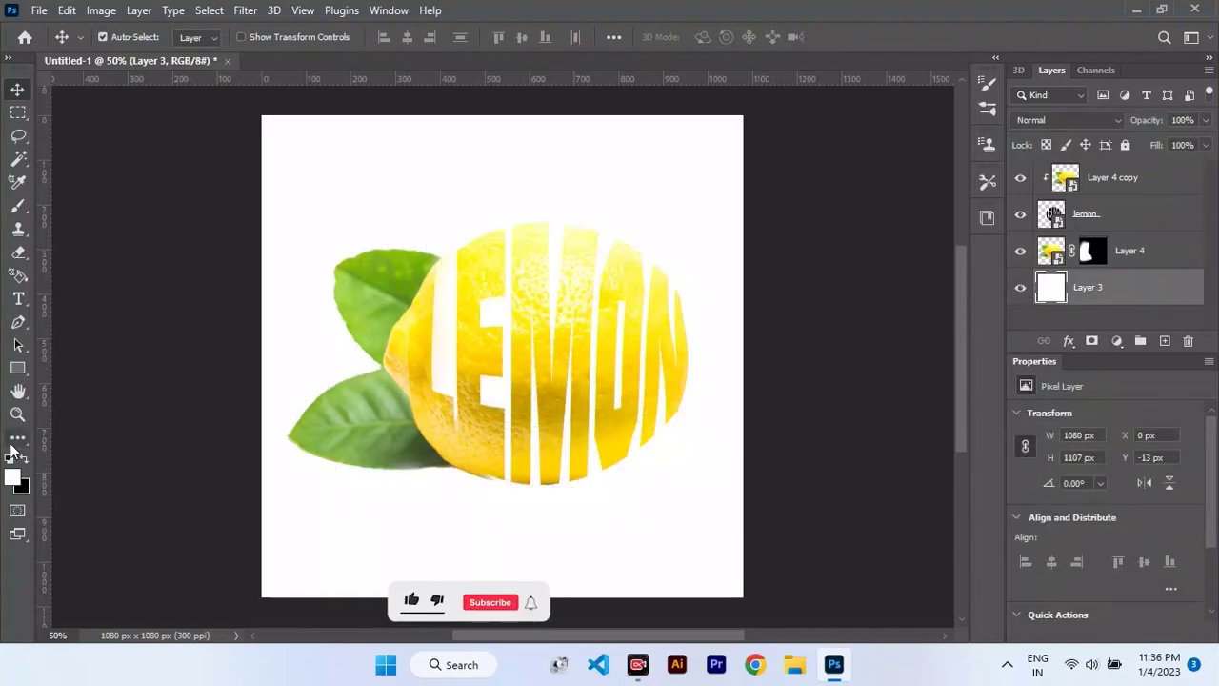
click(14, 478)
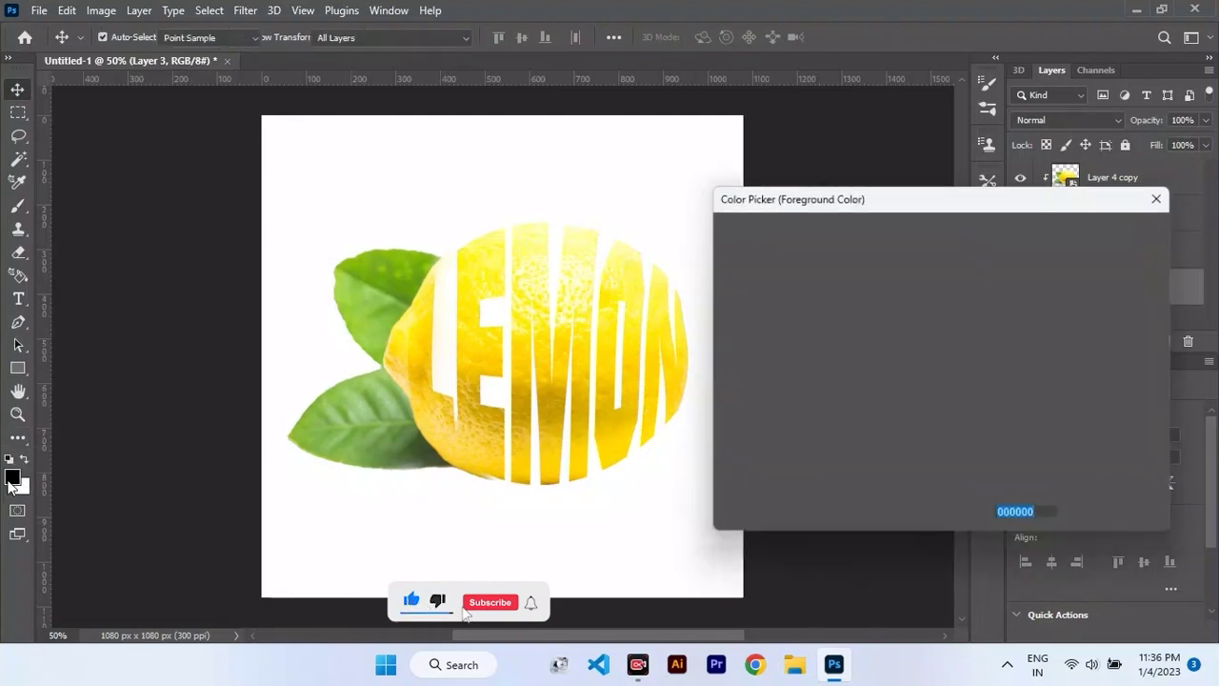
click(363, 306)
click(935, 334)
drag(934, 334, 943, 322)
click(1108, 234)
key(alt+BackSpace)
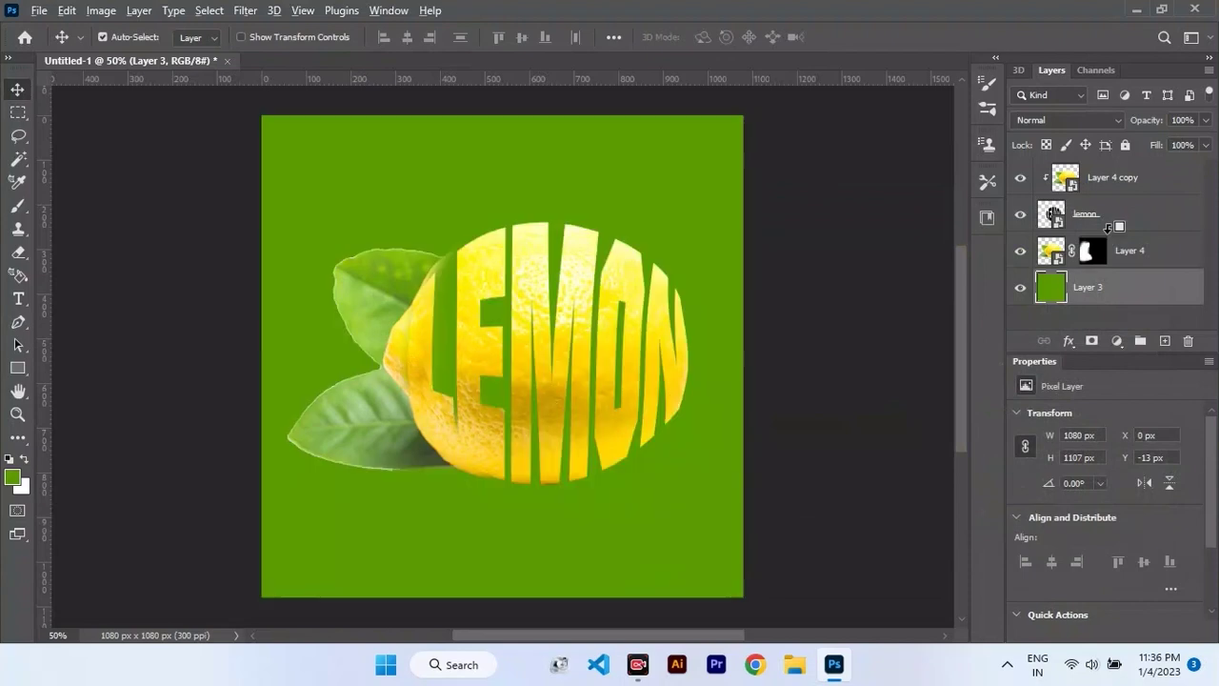
Step: Select the stacked lemon artwork layers up to Layer 4 copy and group them
click(1093, 251)
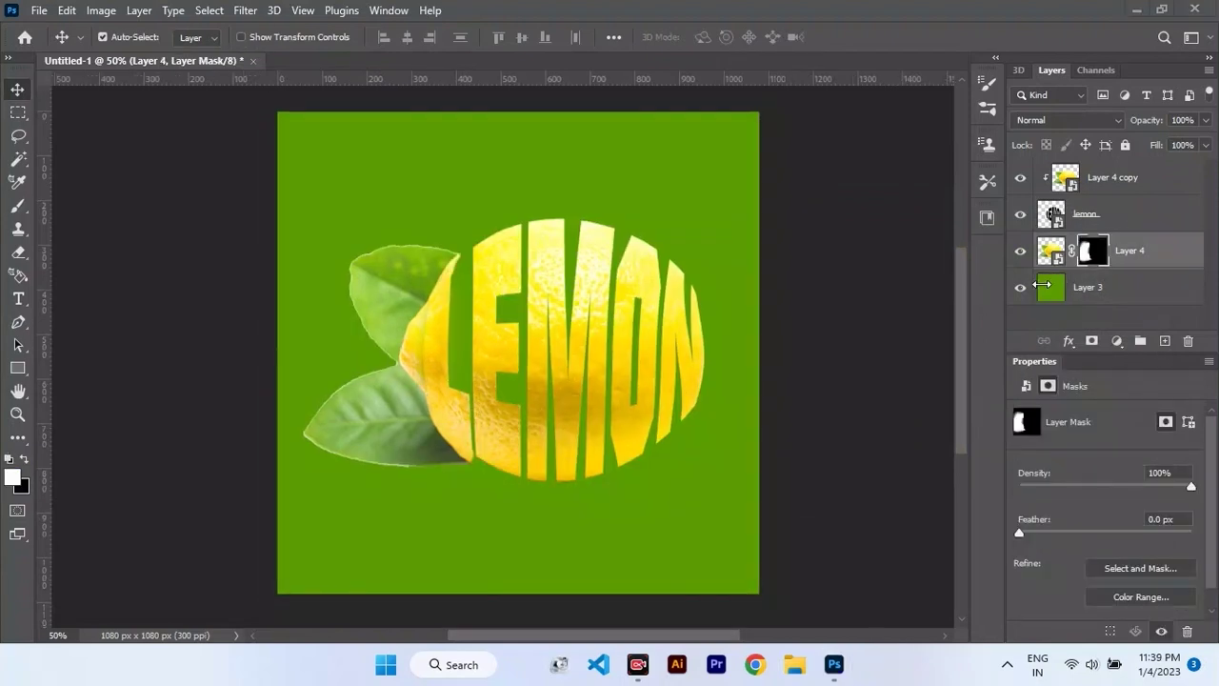
click(1110, 277)
shift+click(1134, 195)
key(ctrl+g)
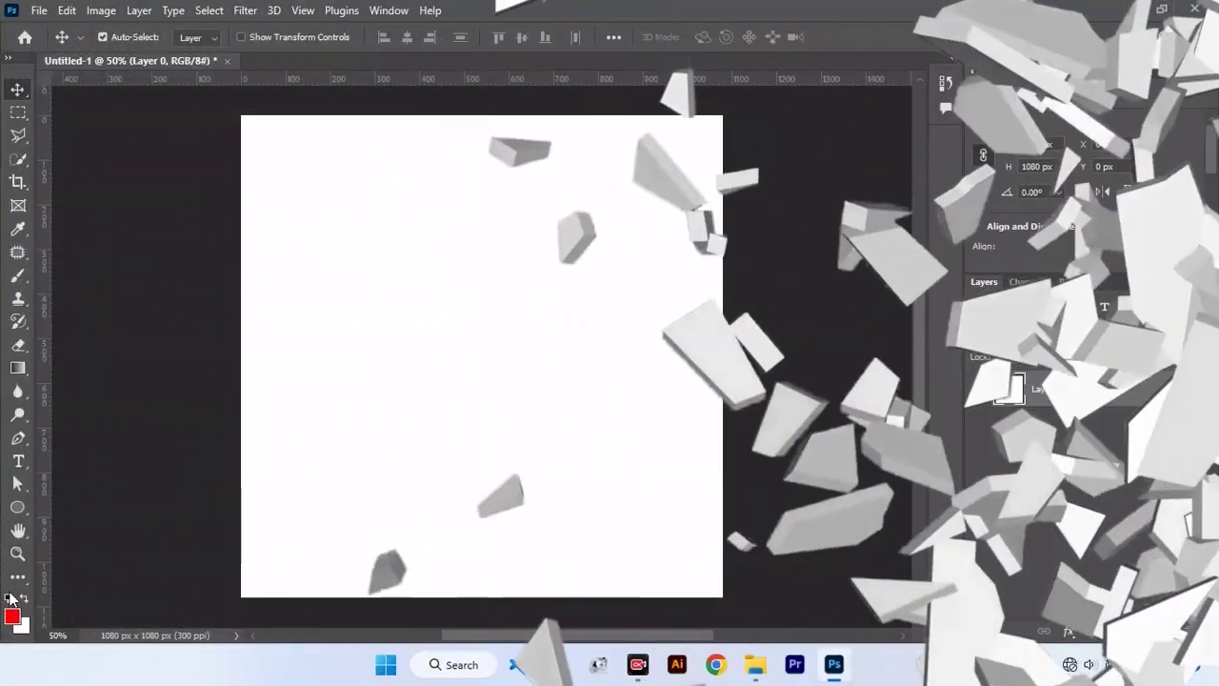
Step: Fill the background Layer 0 with black and add a text layer reading "glass" on the canvas
key(alt+BackSpace)
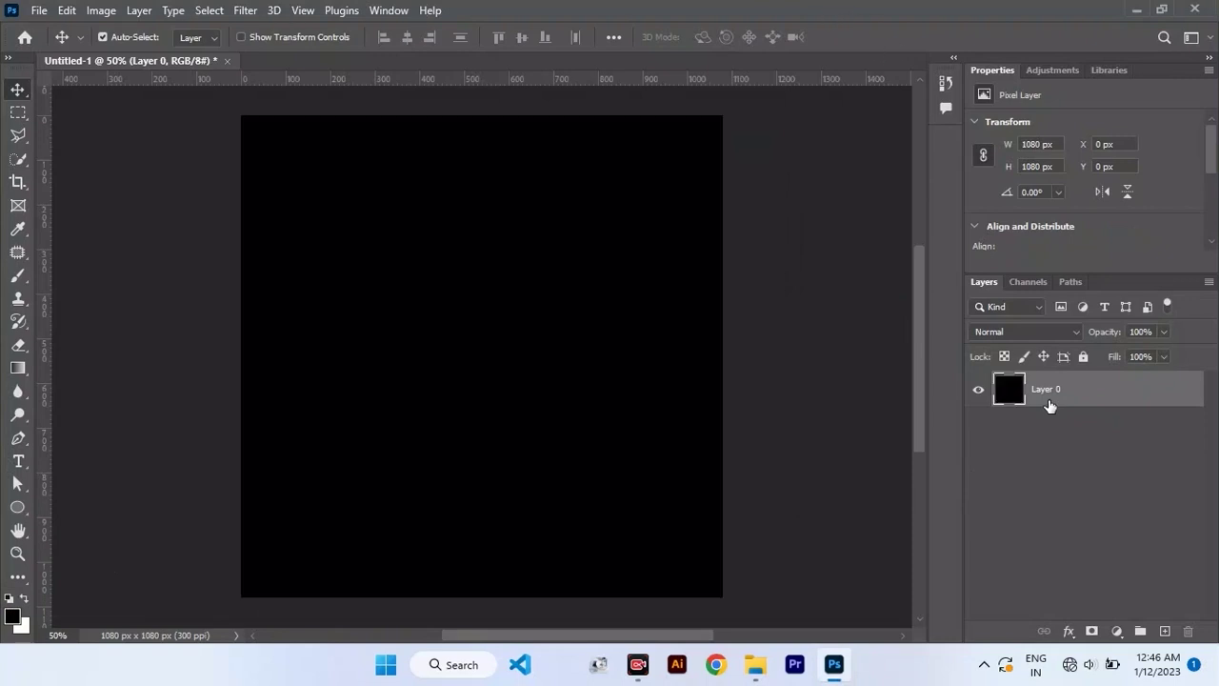
click(19, 463)
click(449, 347)
key(BackSpace)
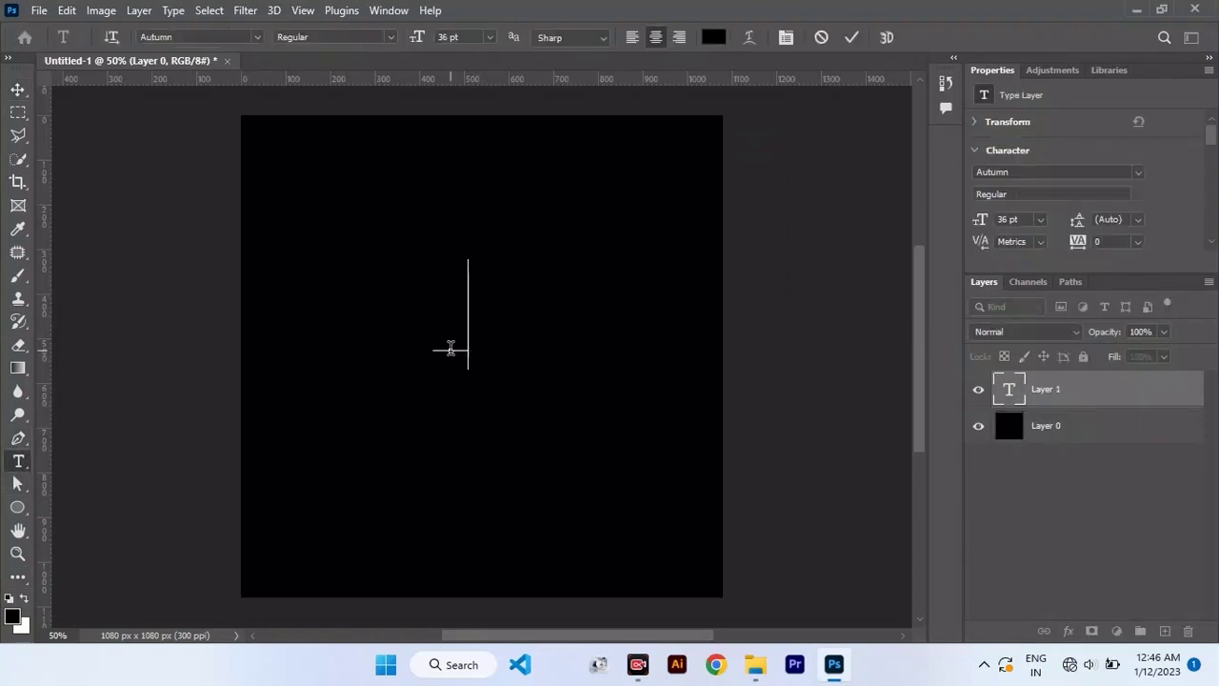
click(1032, 384)
Step: Change the glass text's colour to white in the character settings
click(787, 39)
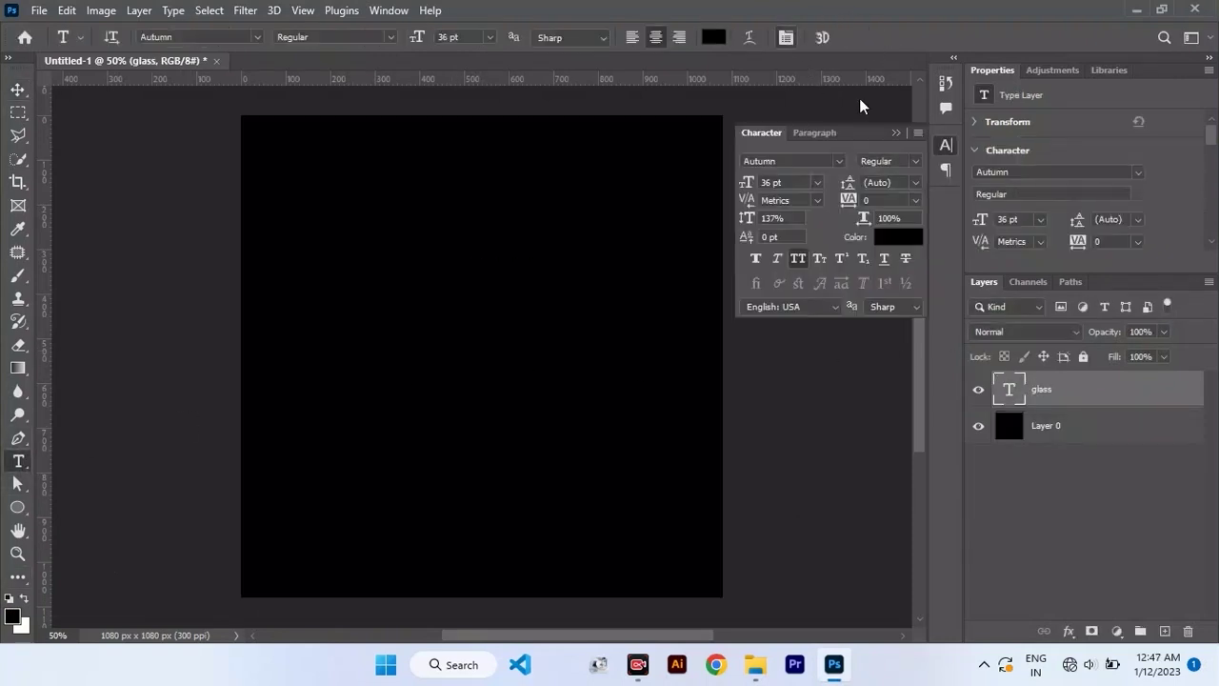
click(889, 239)
drag(830, 261, 738, 221)
click(1128, 210)
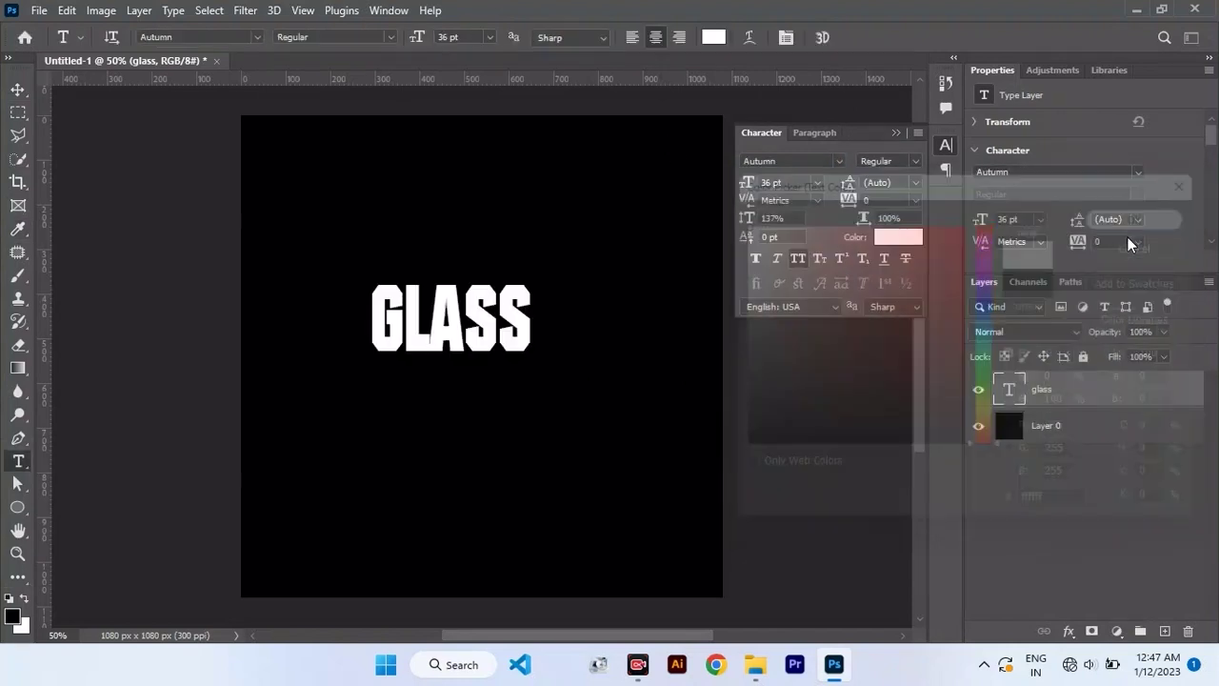
Step: Scale the GLASS text up to about 78 pt and position it across the middle of the canvas
key(v)
key(ctrl+t)
drag(537, 372, 687, 466)
drag(609, 384, 550, 336)
drag(629, 422, 666, 446)
drag(612, 369, 609, 380)
key(Return)
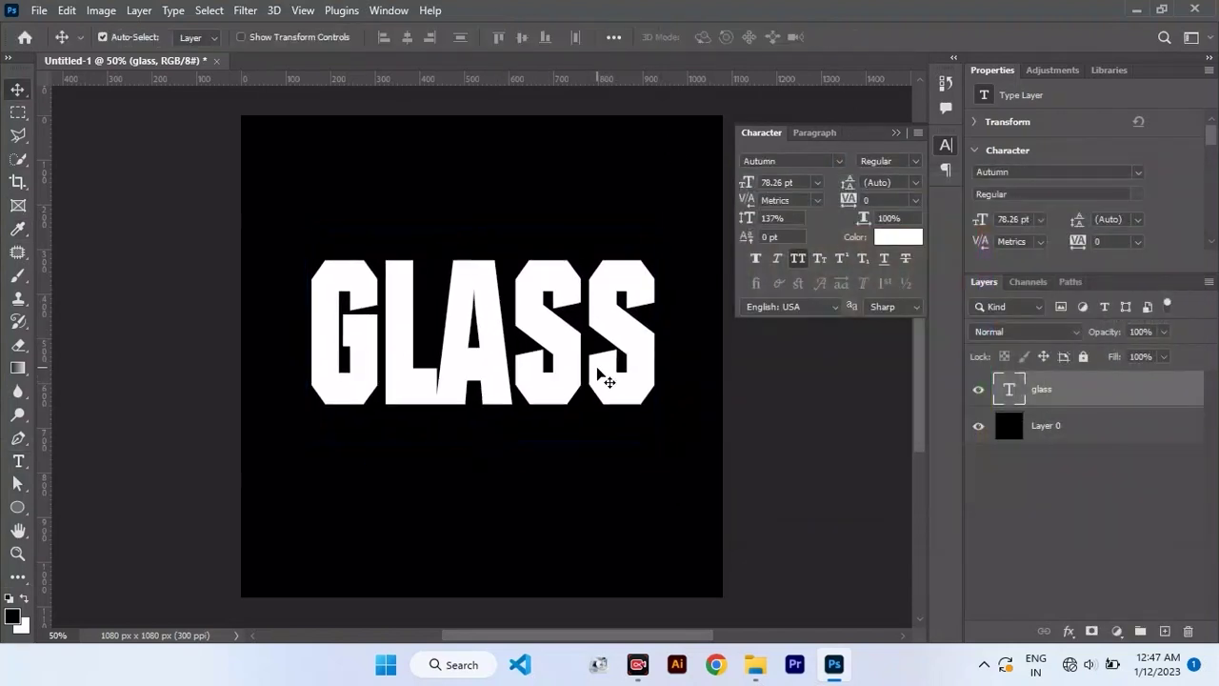
Step: Draw a black circle about 398 px wide and place it over the lower parts of the letters G and L
right_click(17, 514)
click(84, 523)
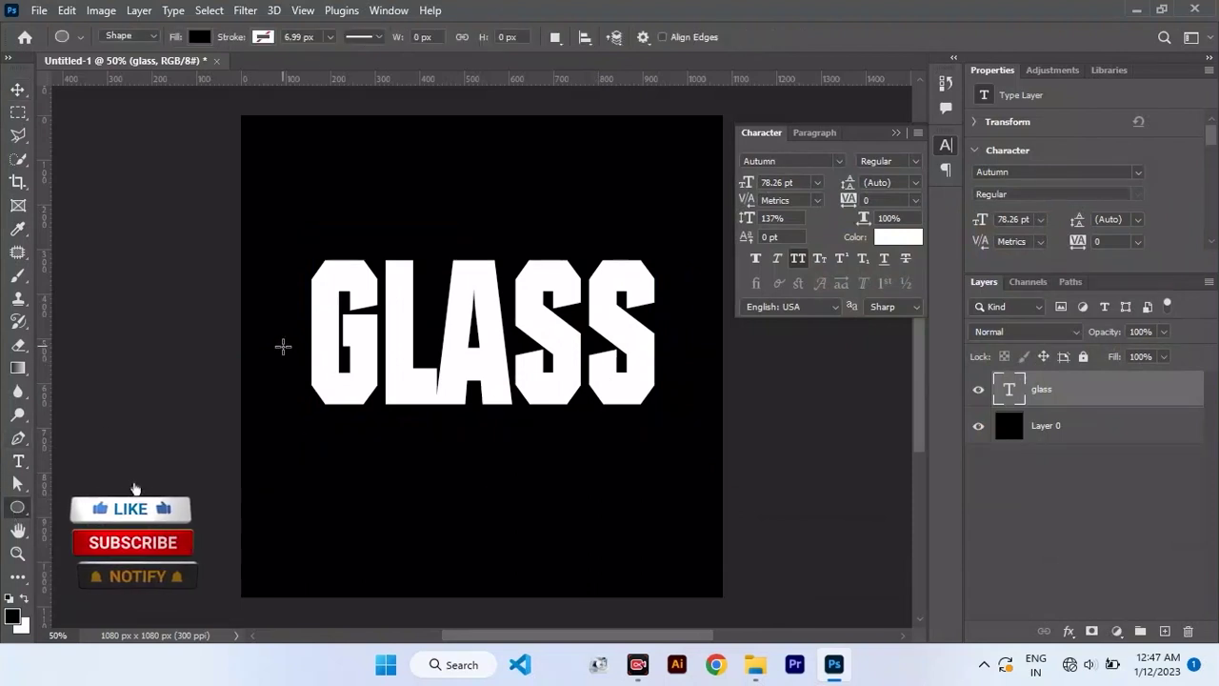
drag(280, 329, 458, 503)
key(v)
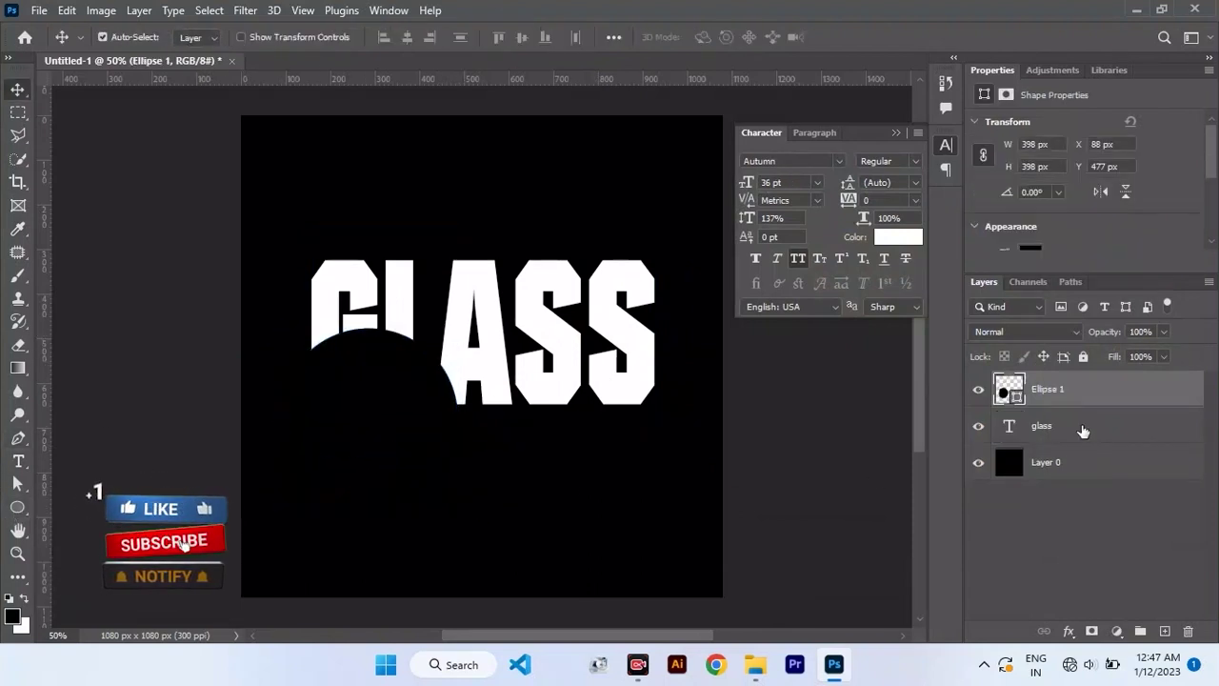
click(1048, 426)
drag(419, 411, 391, 404)
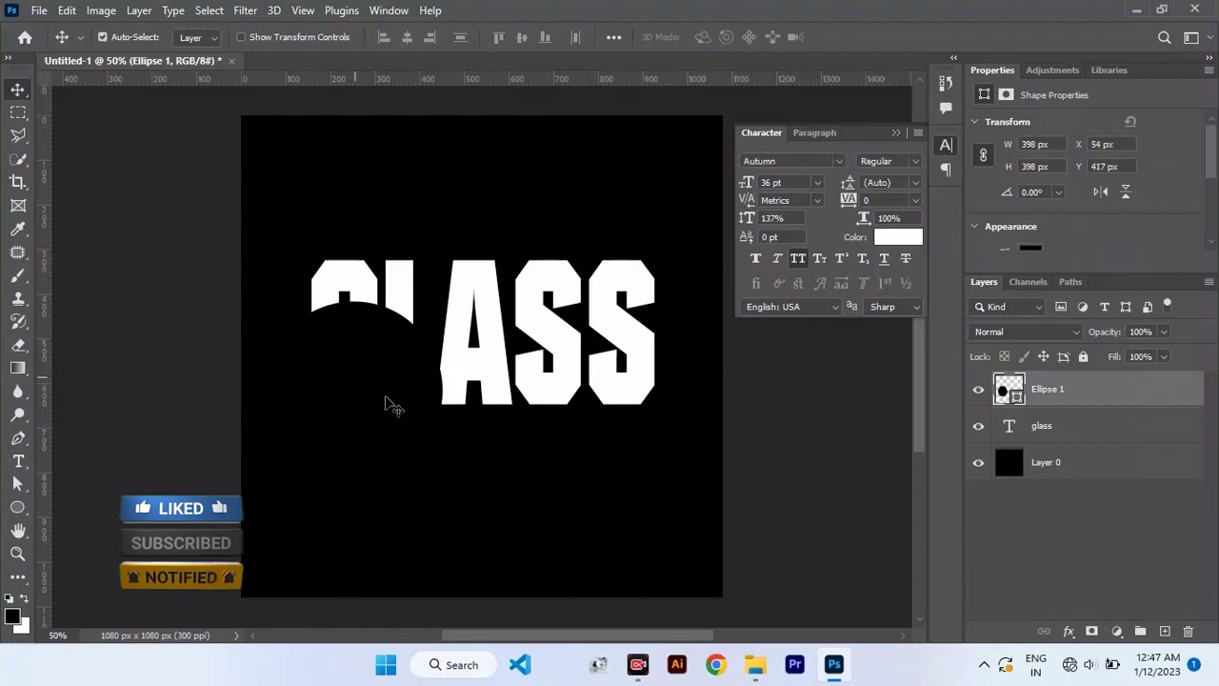
Step: Rasterize the glass text layer and duplicate it
click(1048, 440)
right_click(1065, 429)
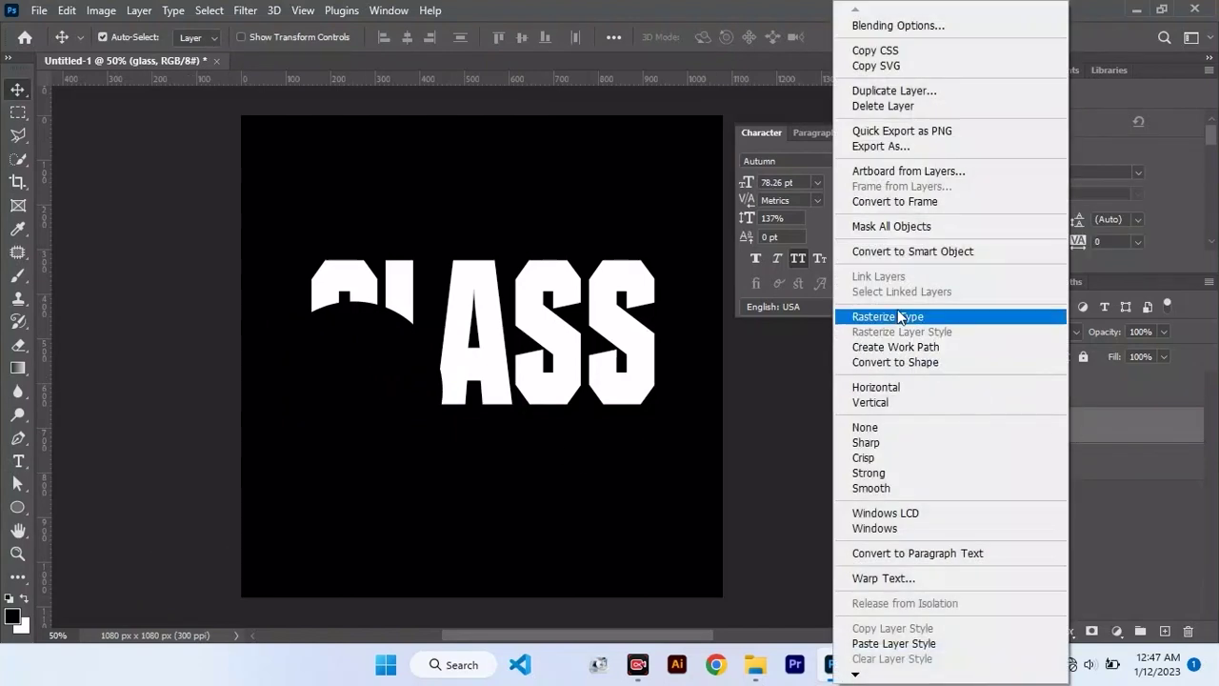
click(985, 315)
key(ctrl+j)
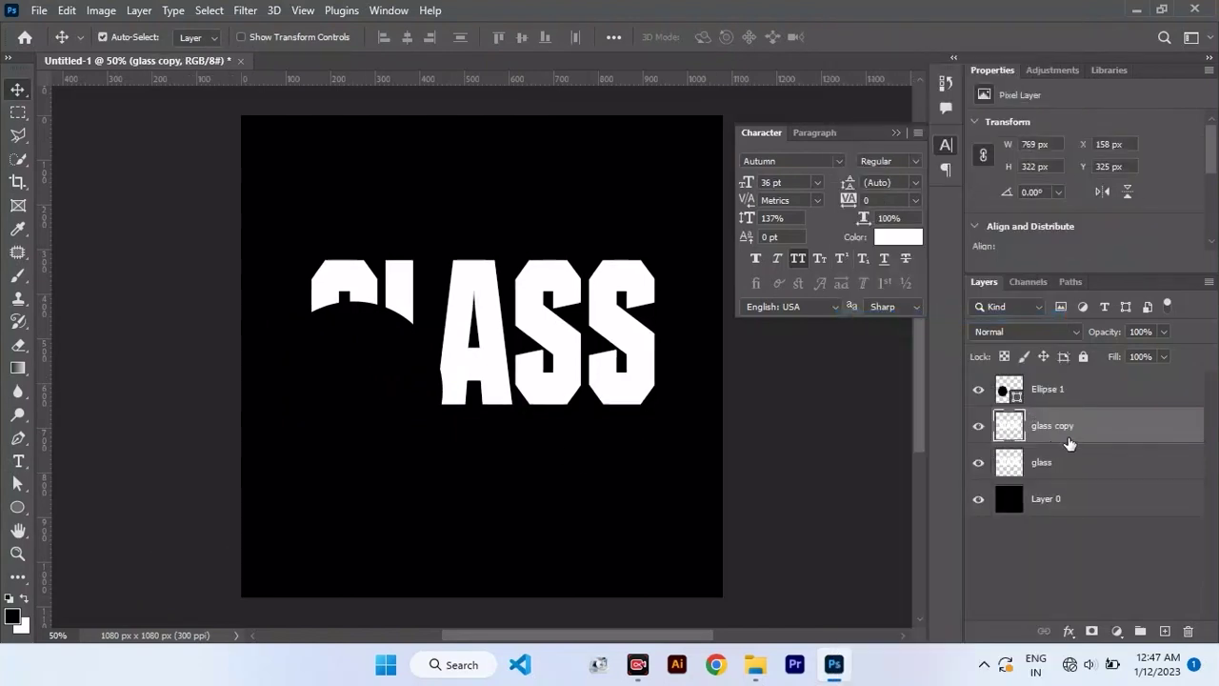
Step: Place another copy of the glass layer above Ellipse 1 and clip it to the ellipse
drag(1069, 442, 1060, 390)
right_click(1070, 406)
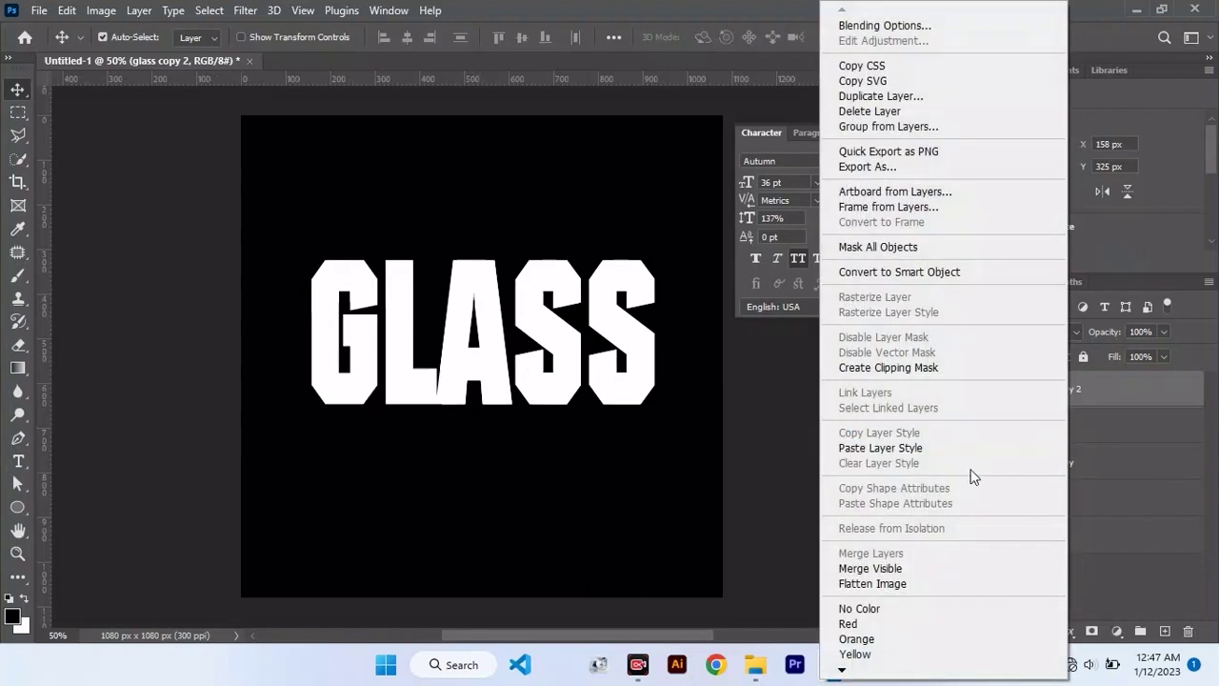
click(889, 368)
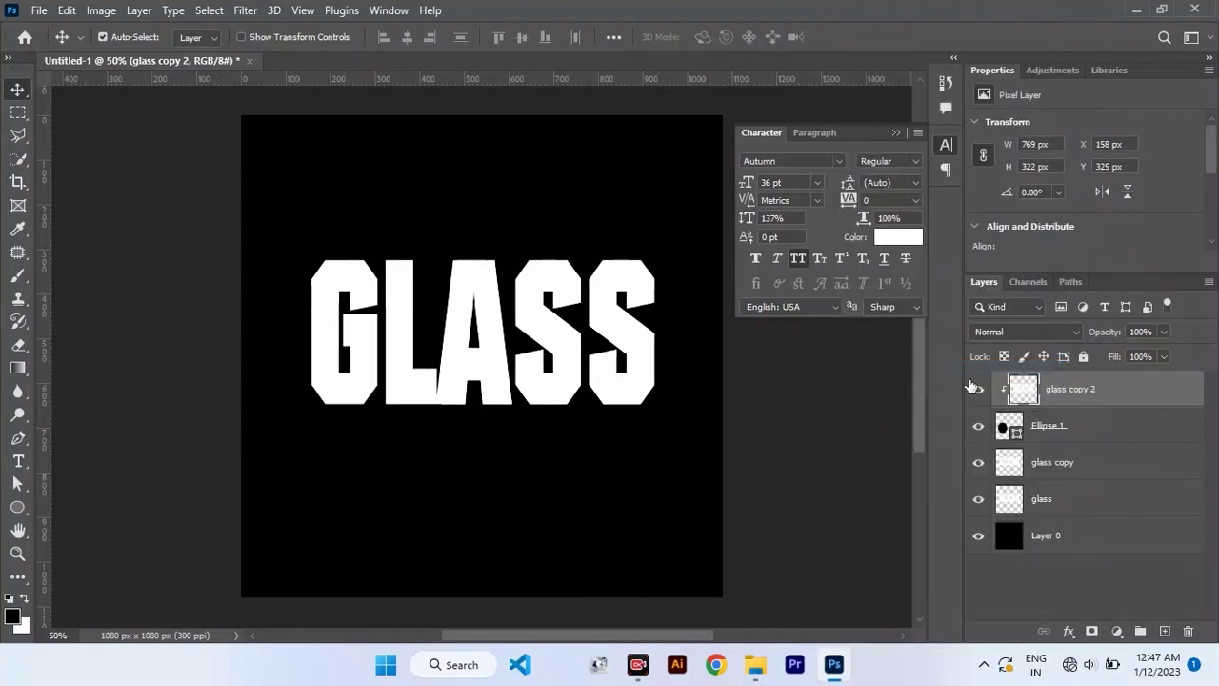
Step: Apply a Gaussian Blur with a 5.2 px radius to the clipped glass copy 2 layer
click(255, 8)
mouse_move(448, 239)
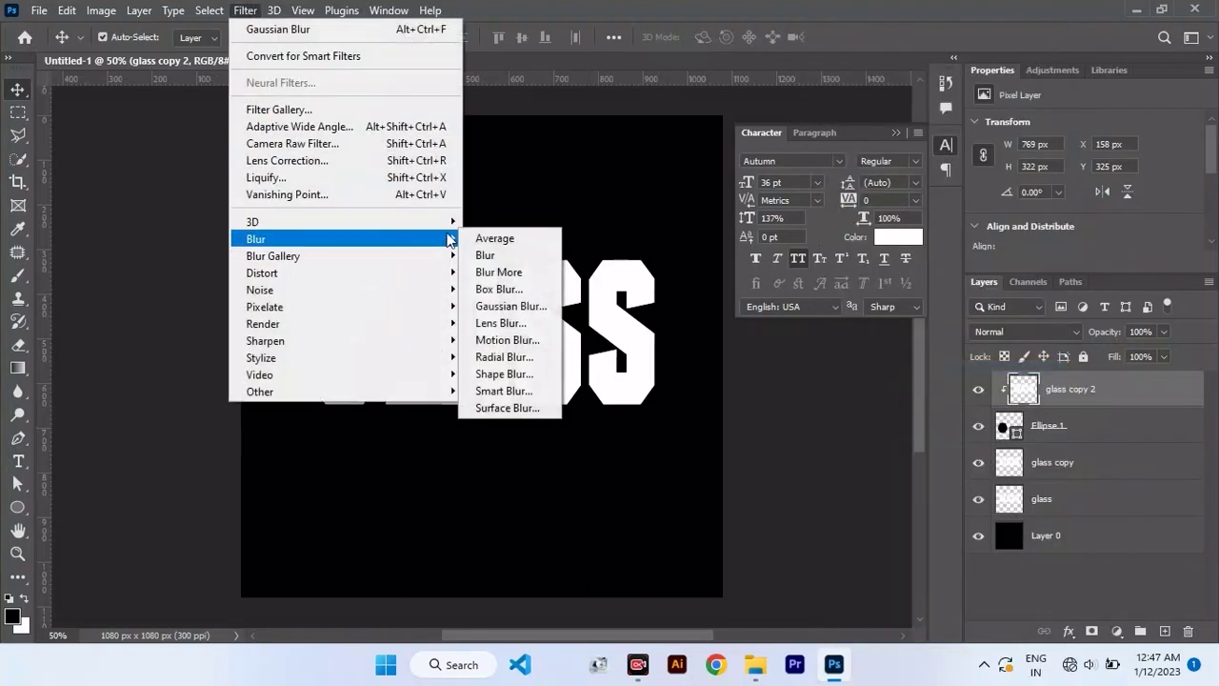
click(506, 306)
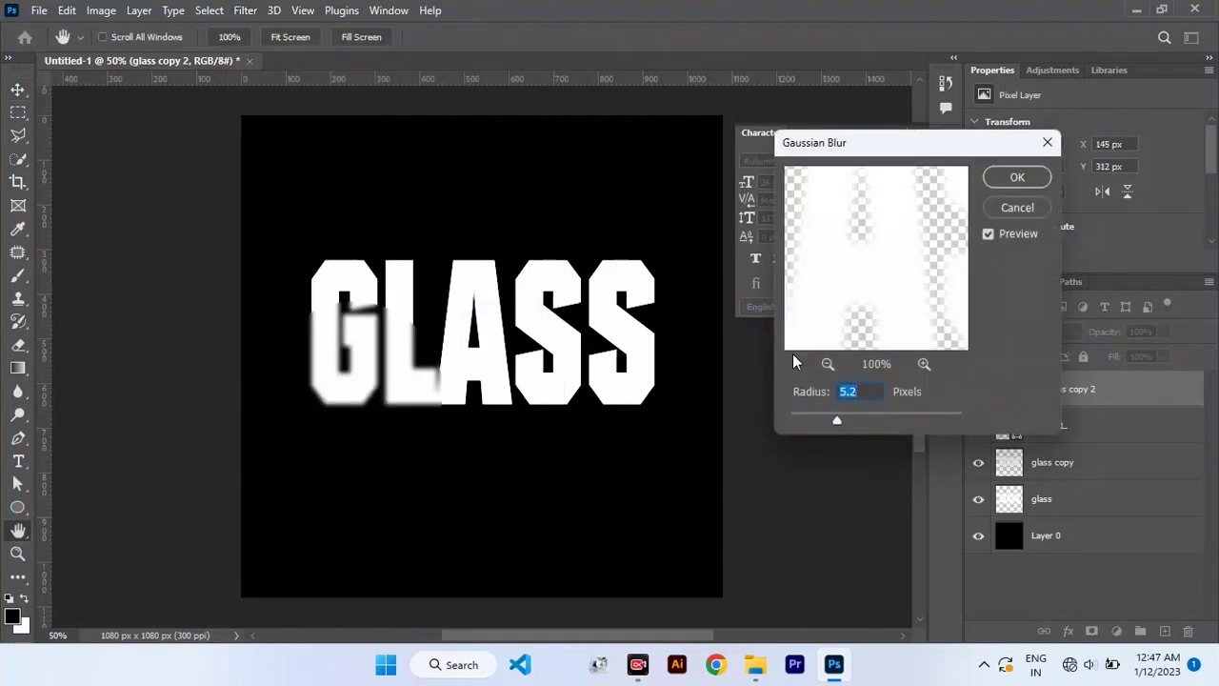
click(1009, 179)
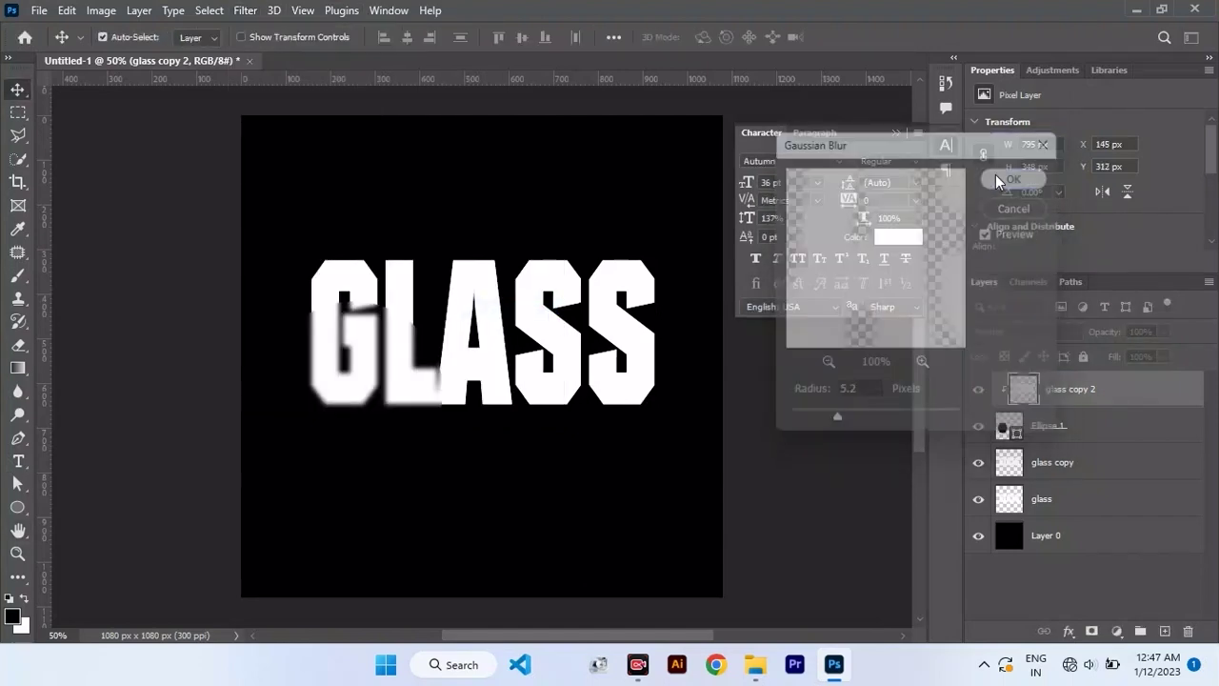
Step: Add an Inner Shadow (100% opacity, size 21 px) and a Drop Shadow (53% opacity, spread 15%, size 38 px) to Ellipse 1
right_click(1070, 427)
click(898, 26)
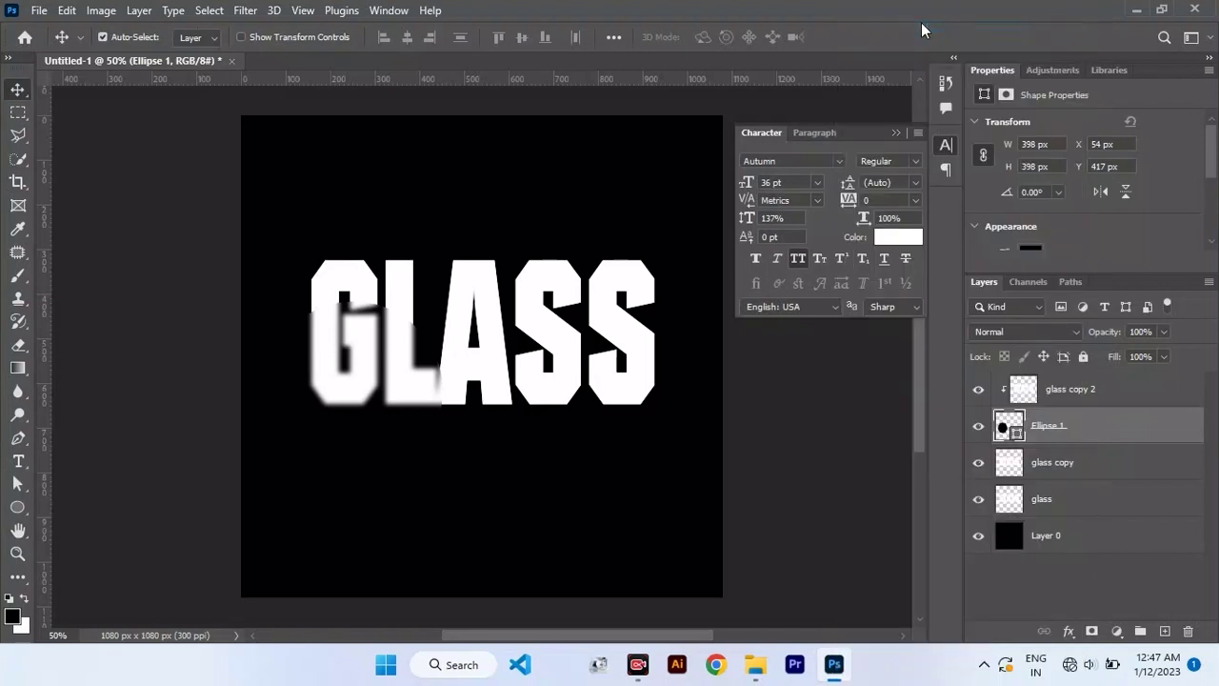
drag(788, 95, 833, 23)
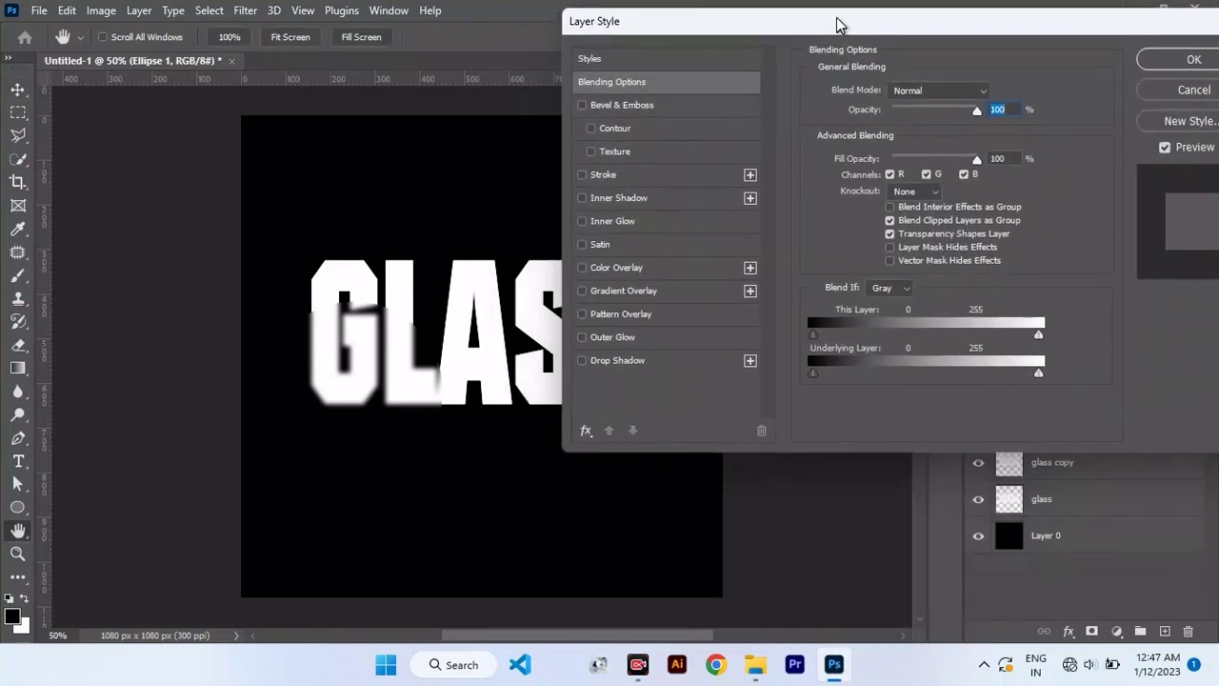
click(637, 195)
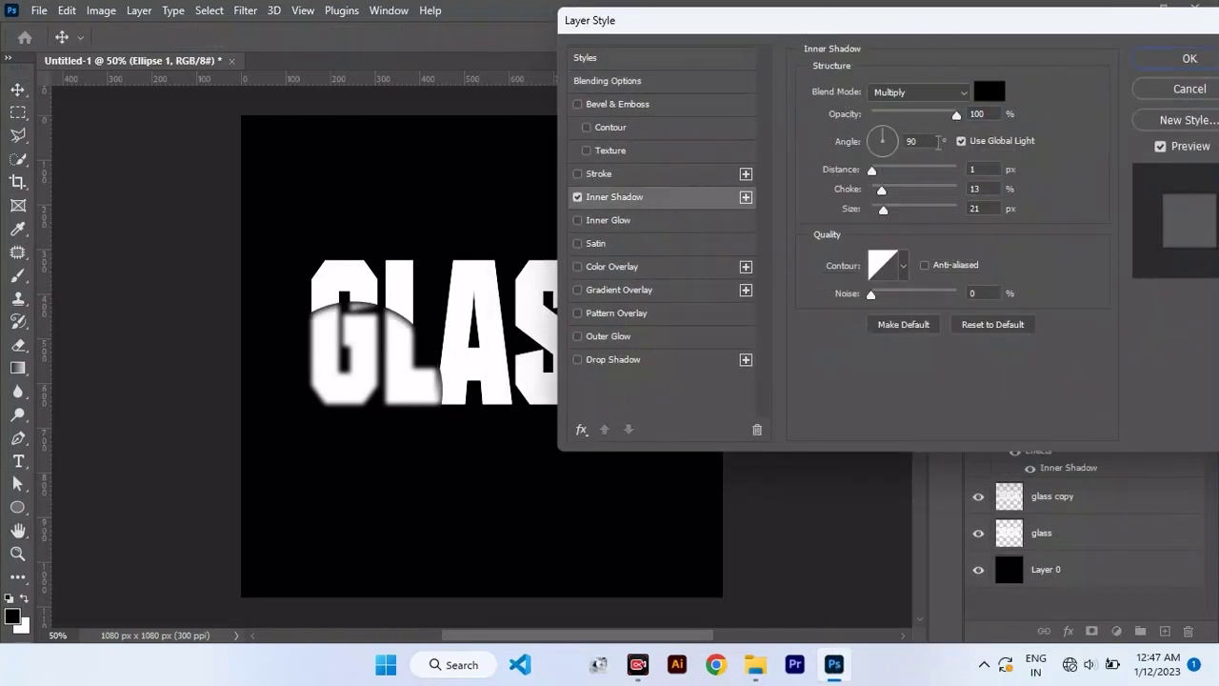
click(698, 365)
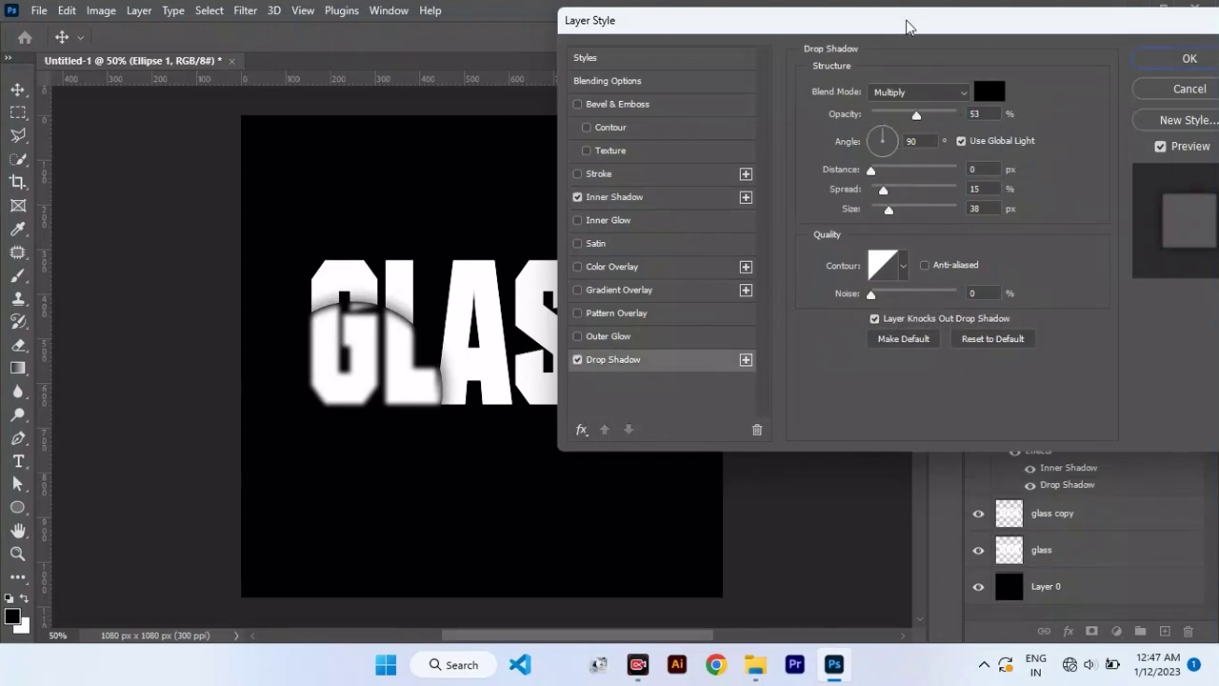
drag(906, 25, 812, 88)
click(1083, 124)
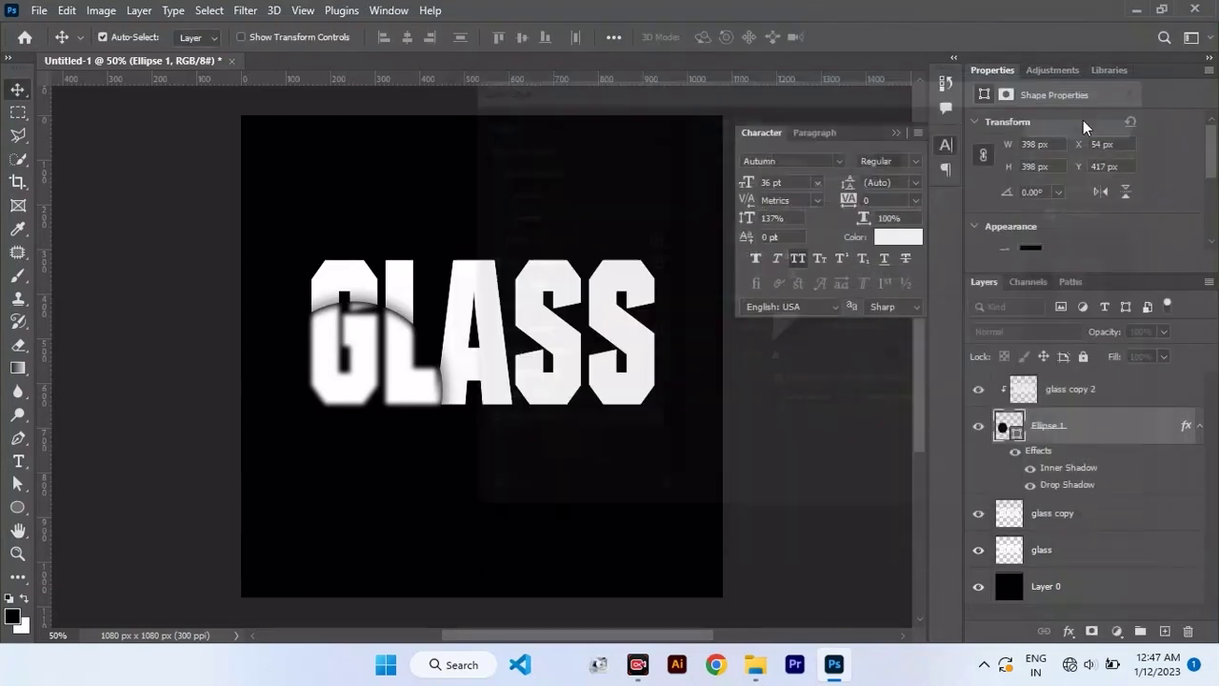
Step: Shift Ellipse 1 slightly down and to the left, and group it with glass copy 2
click(1093, 391)
click(1094, 436)
drag(396, 351, 366, 368)
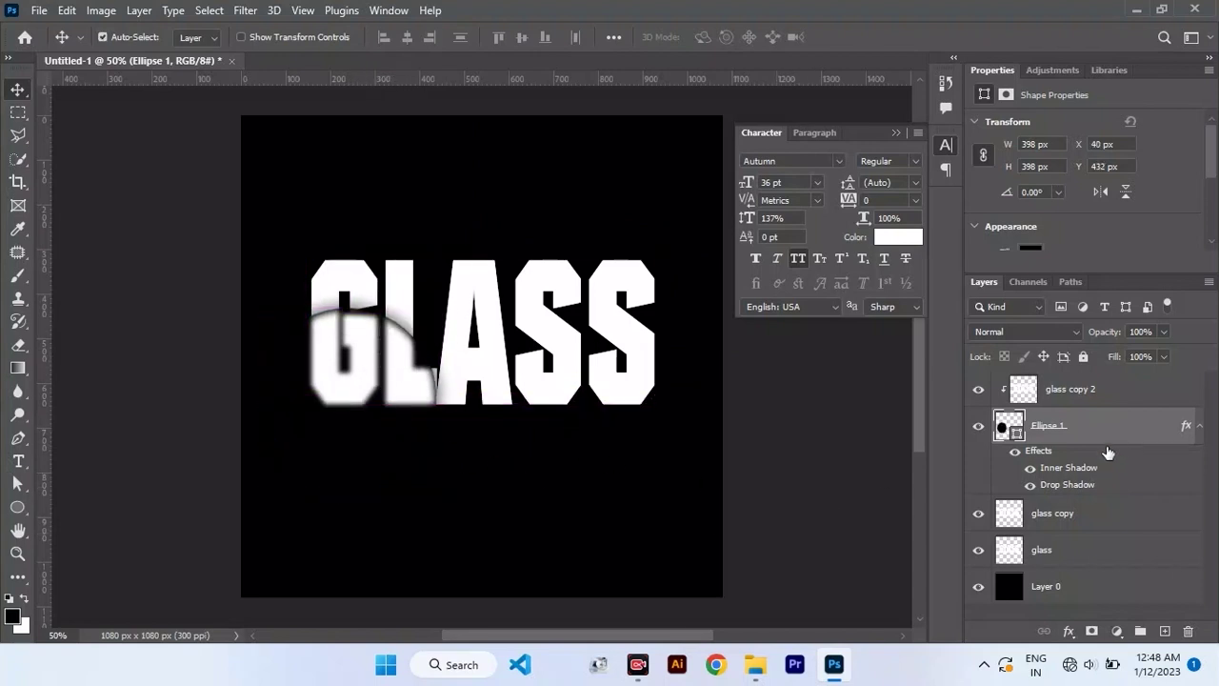
shift+click(1108, 400)
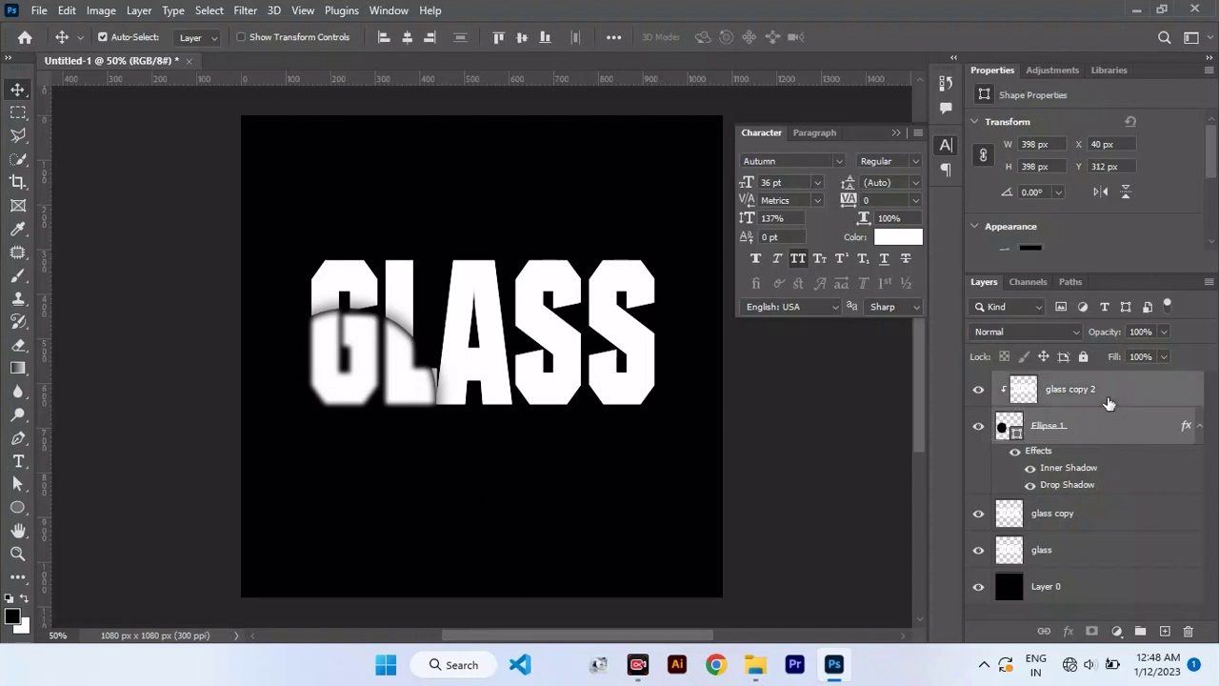
key(ctrl+g)
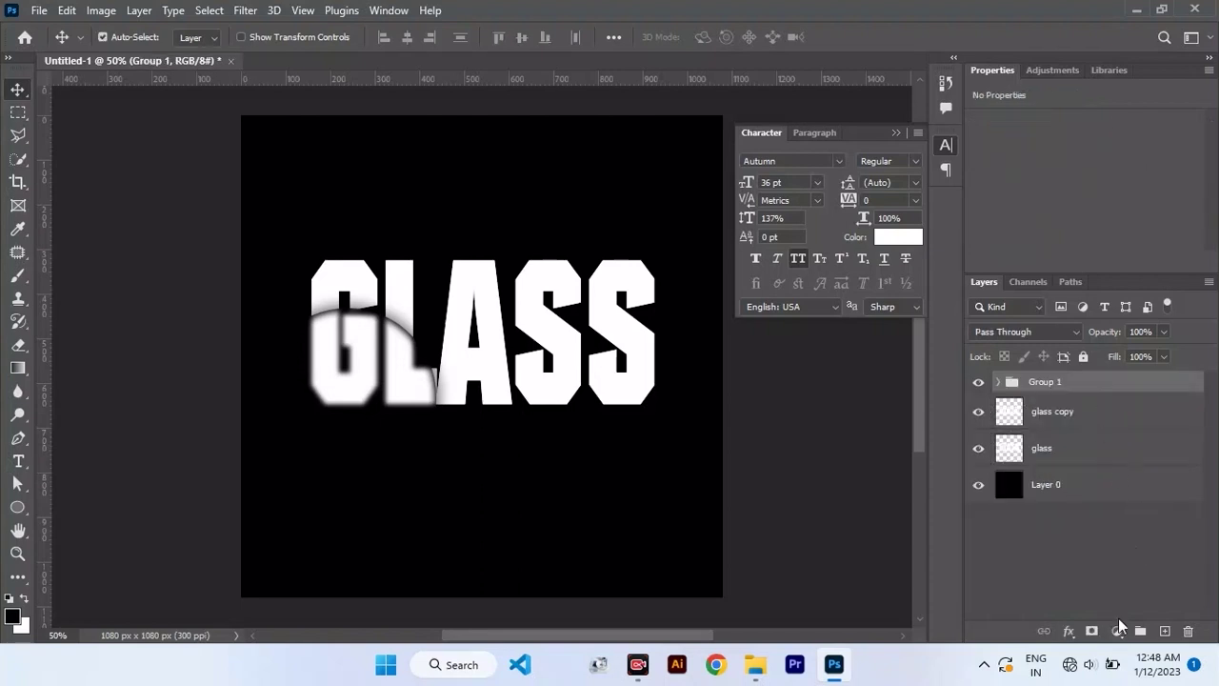
Step: Draw a second black circle about 336 px wide over the upper parts of the two S letters
drag(16, 517, 74, 525)
drag(530, 222, 714, 365)
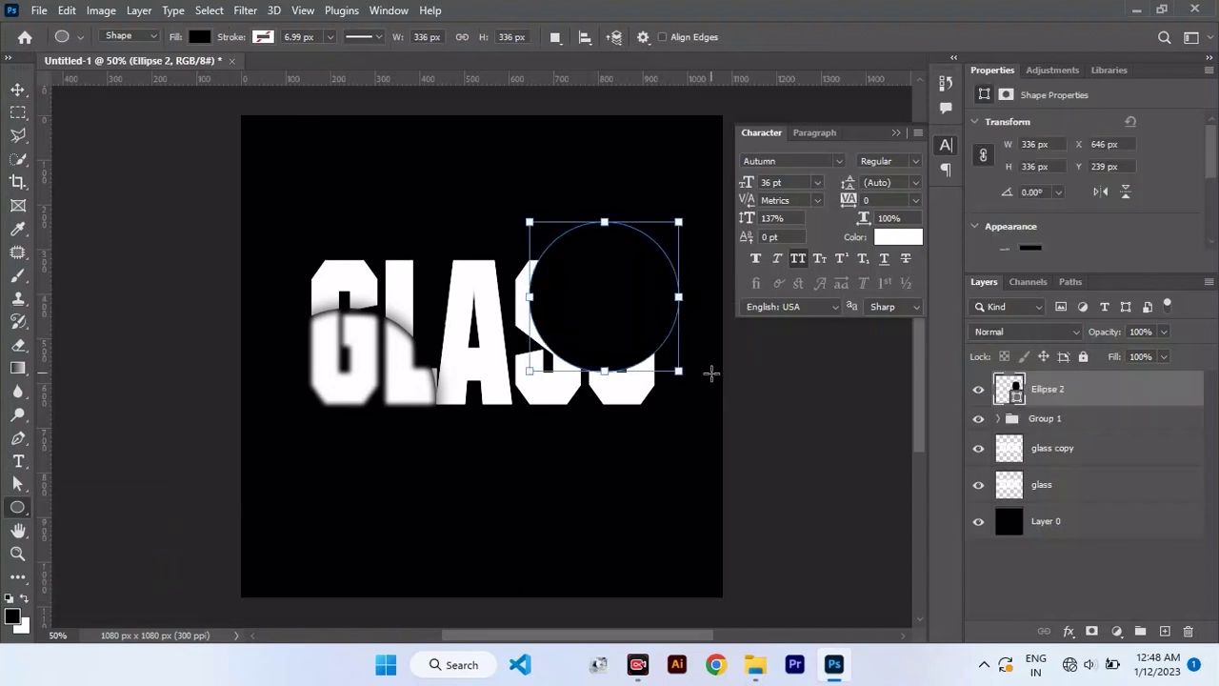
key(v)
drag(615, 315, 619, 310)
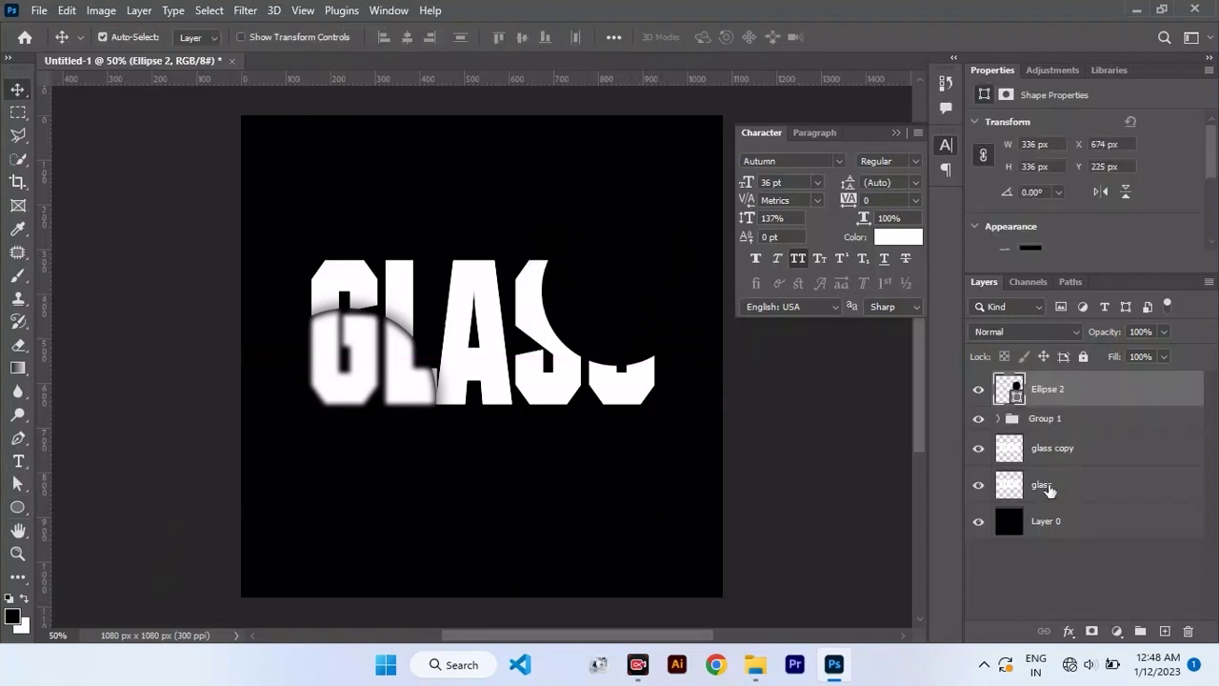
Step: Place a new copy of the glass copy layer above Ellipse 2 and clip it to that ellipse
click(1083, 449)
drag(1083, 449, 1091, 383)
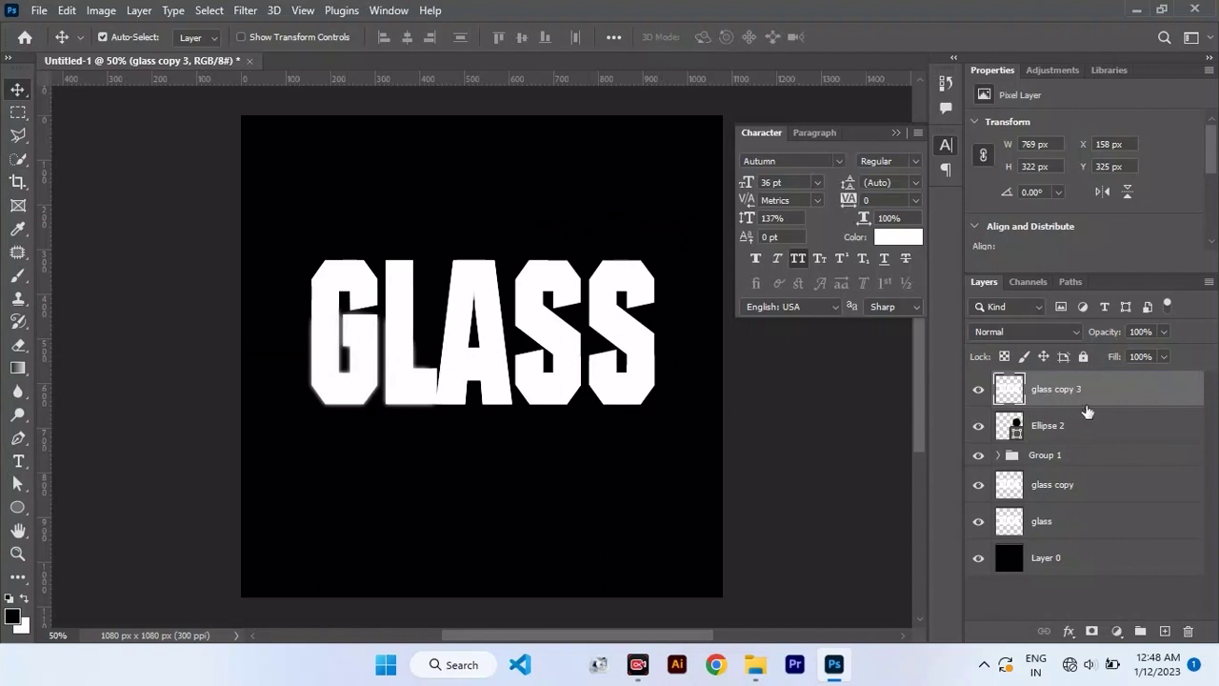
alt+click(1086, 401)
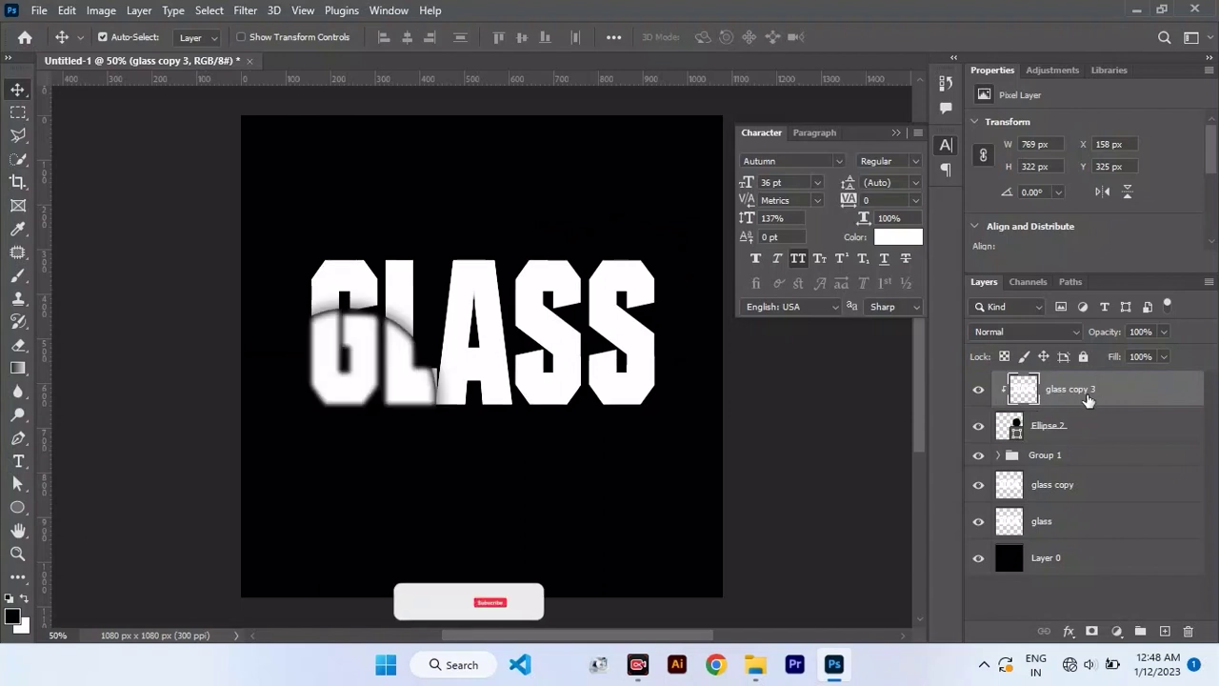
Step: Apply a Gaussian Blur with a 5.2 px radius to the clipped glass copy 3 layer
click(243, 9)
mouse_move(362, 239)
click(506, 381)
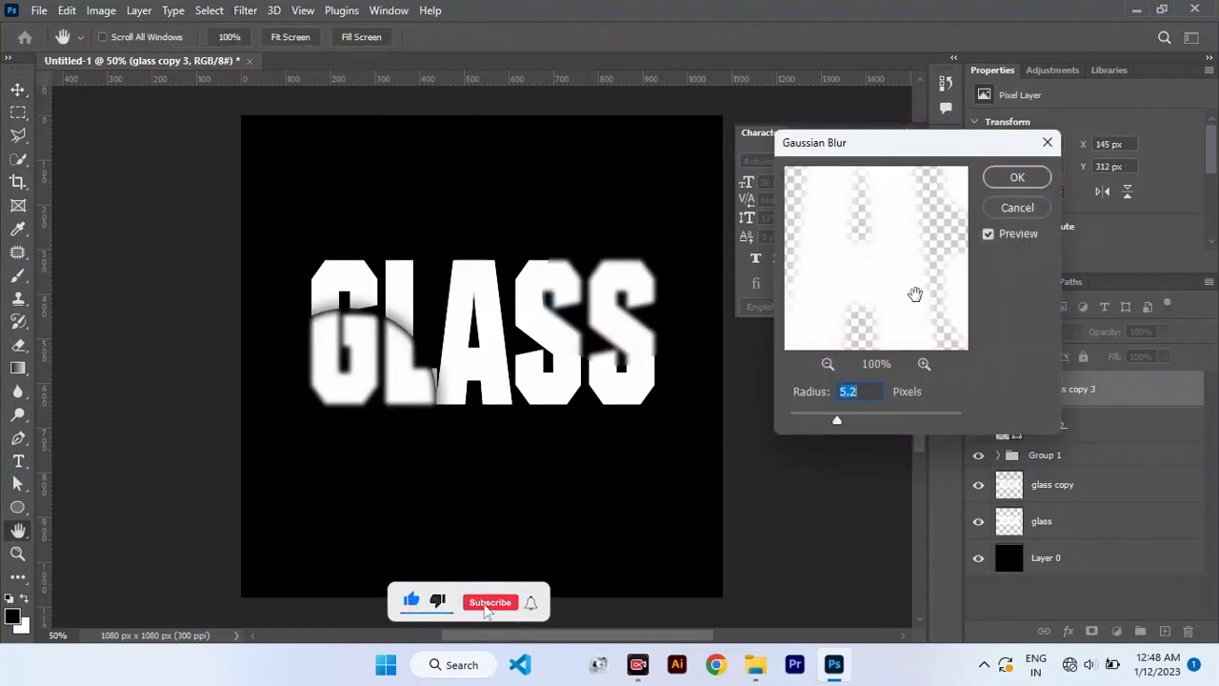
click(1019, 179)
Step: Add an Inner Shadow (100% opacity, size 21 px) and a Drop Shadow (53% opacity, spread 15%, size 38 px) to Ellipse 2
click(1072, 426)
right_click(1083, 428)
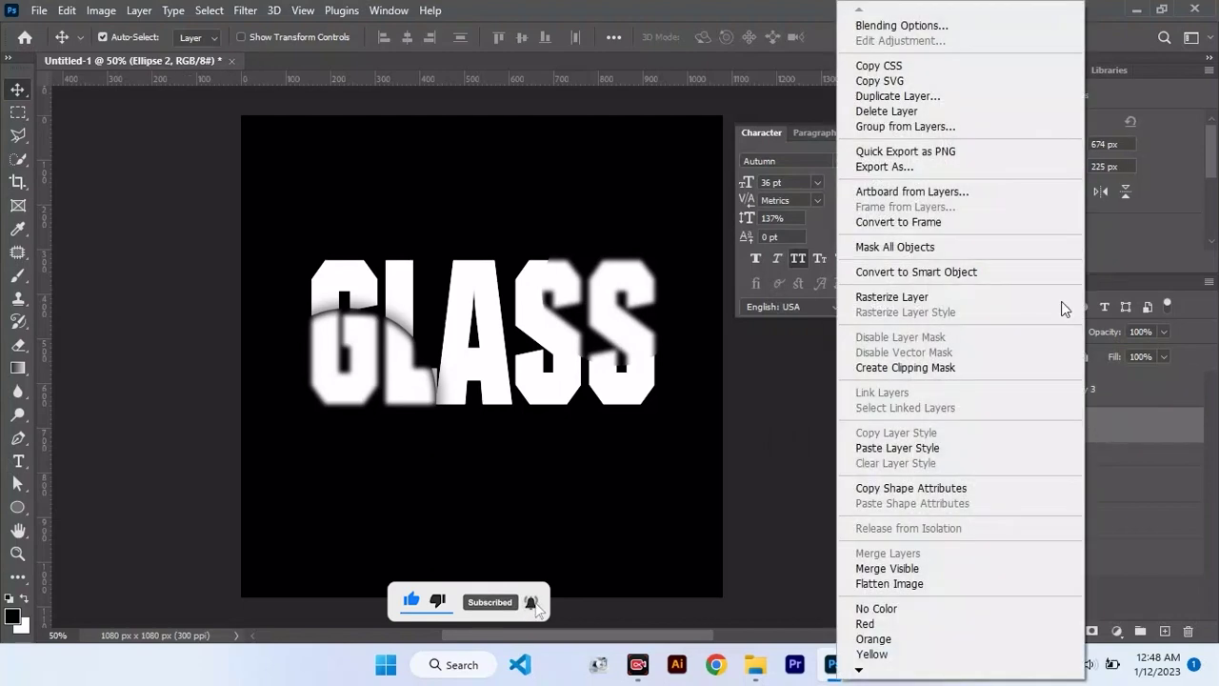
click(950, 25)
drag(753, 88, 965, 98)
click(806, 274)
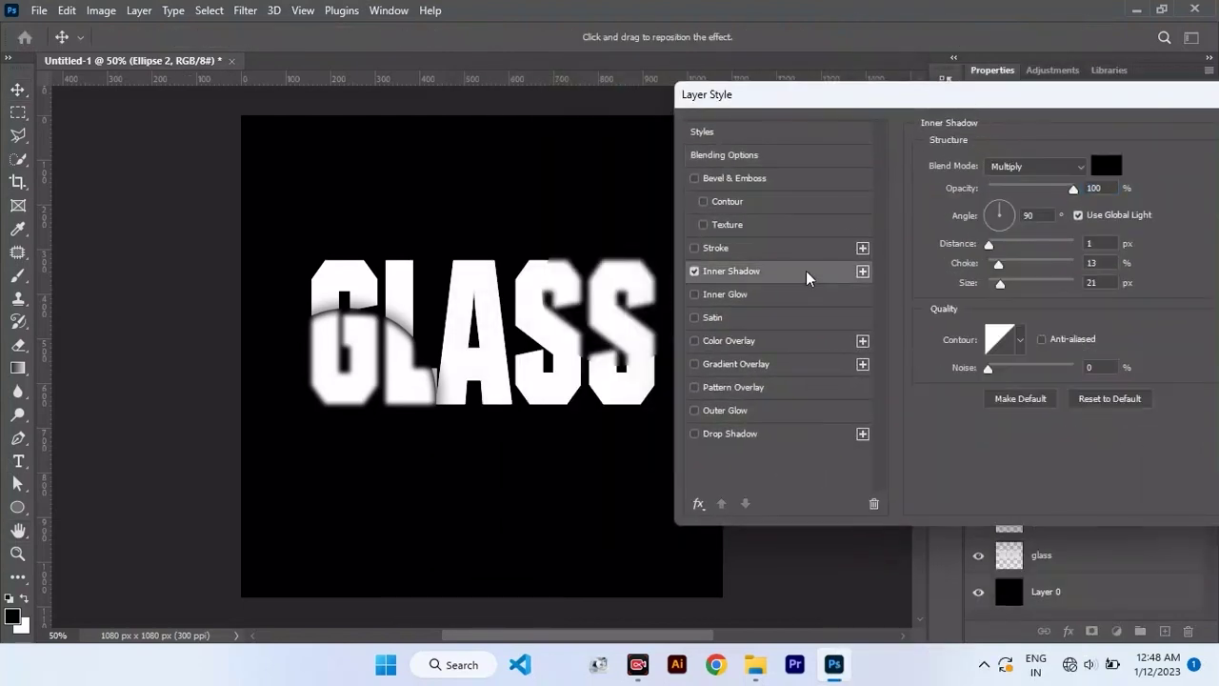
click(762, 435)
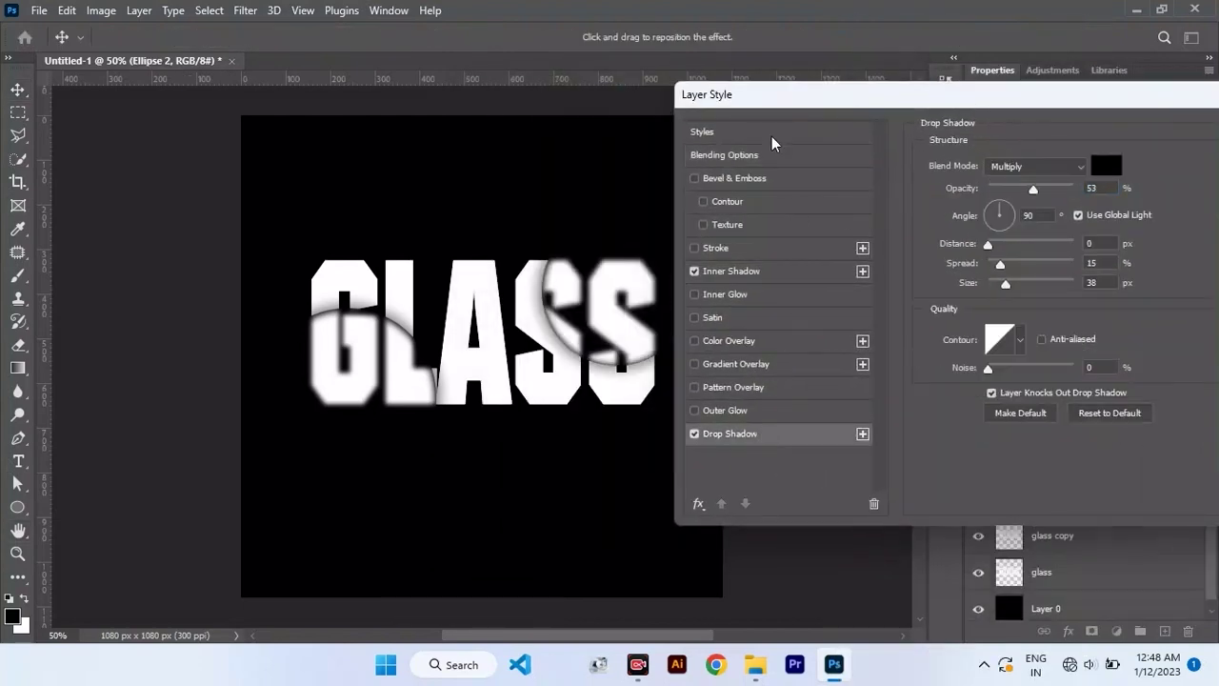
drag(762, 95, 610, 119)
click(1153, 153)
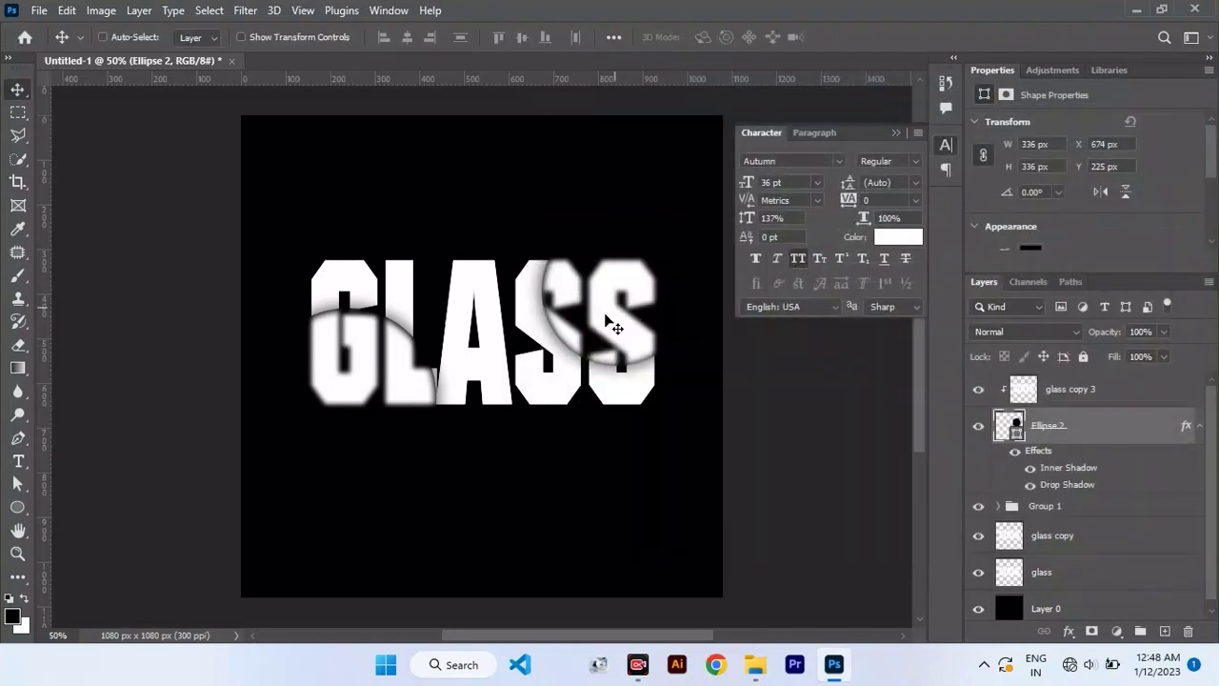
Step: Move Ellipse 2 up and to the left over the S letters, and lower Ellipse 1 inside Group 1 over the G and L
drag(610, 324, 630, 291)
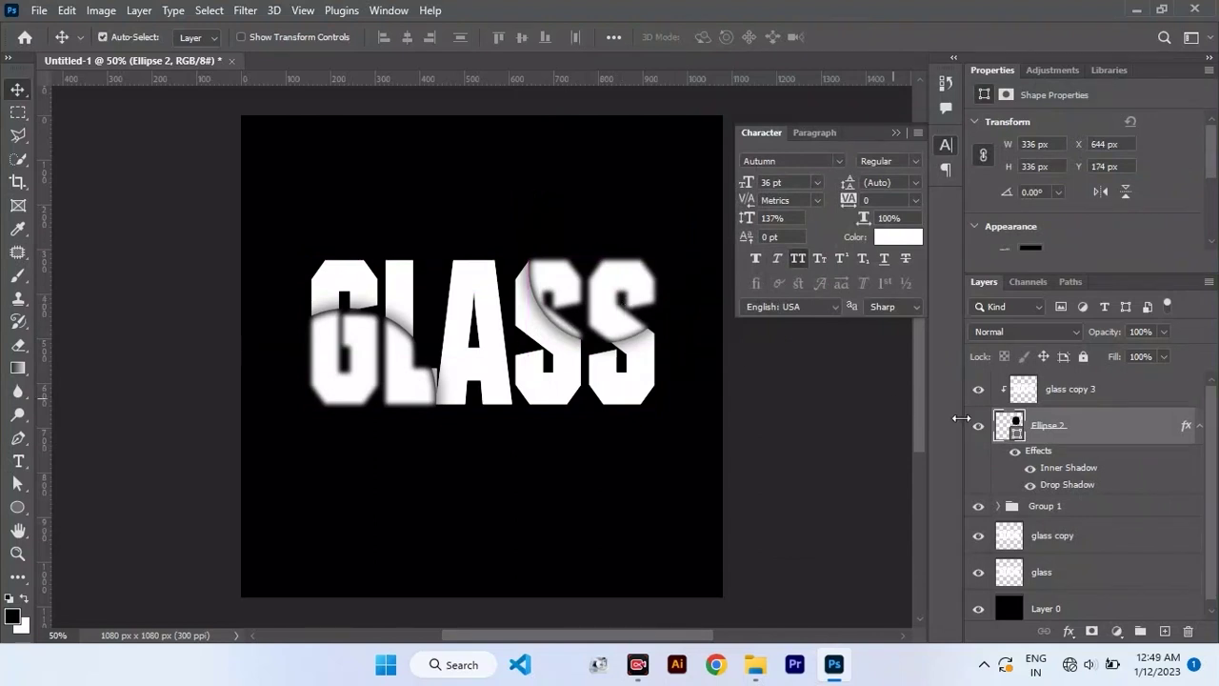
click(394, 384)
click(1090, 583)
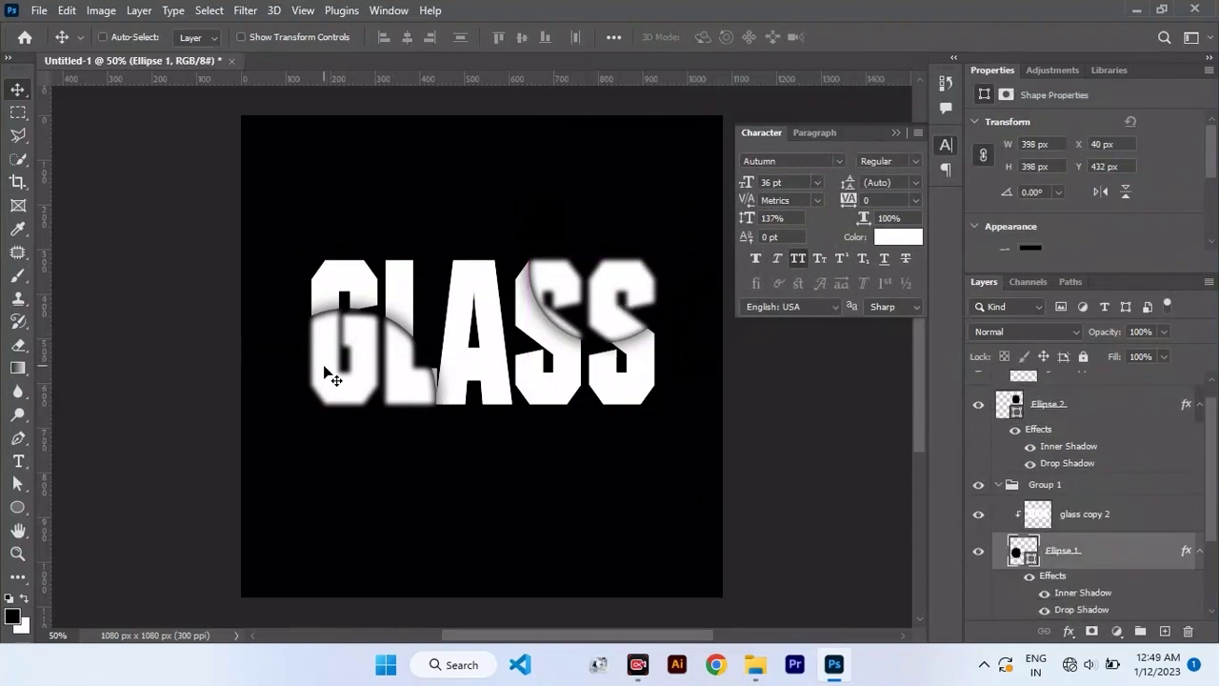
mouse_move(327, 373)
mouse_down()
mouse_move(362, 349)
mouse_move(508, 419)
mouse_up()
click(1001, 486)
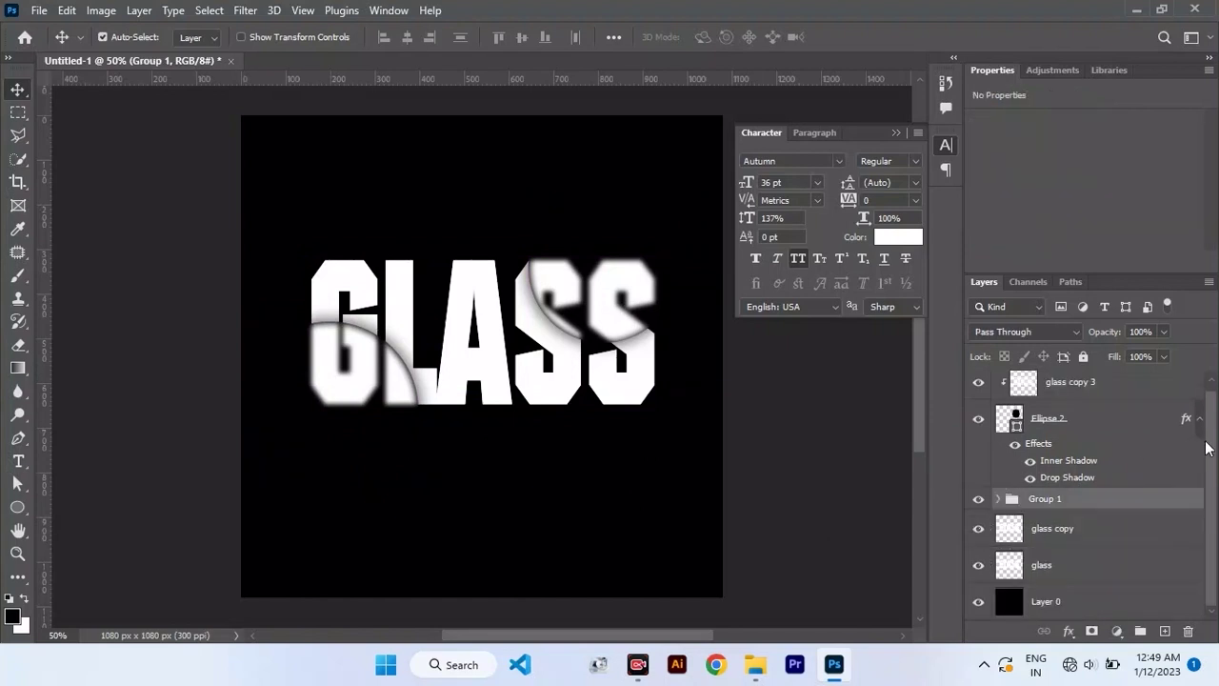
Step: Group the Ellipse 2 layer together with its clipped glass copy 3 layer
scroll(1054, 411, up, 1)
click(1091, 417)
shift+click(1092, 403)
key(ctrl+g)
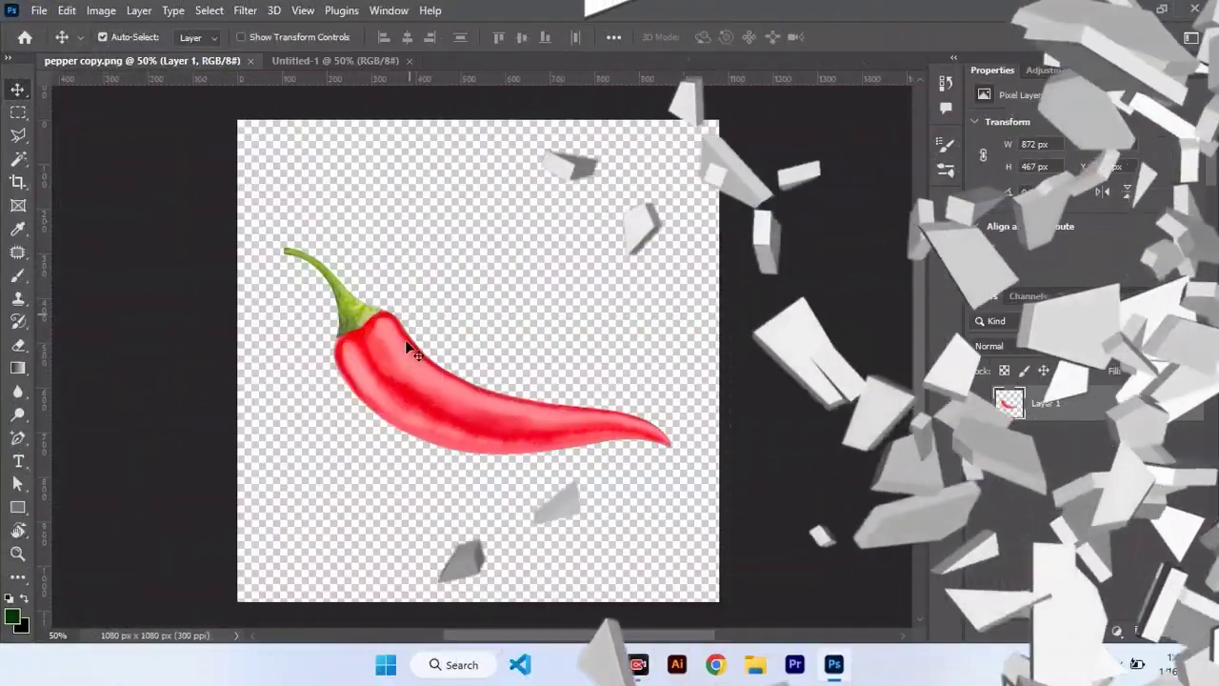
Step: Bring the chili pepper from pepper copy.png into Untitled-1, position it on the canvas and convert its layer to a smart object
drag(373, 350, 499, 424)
right_click(1051, 418)
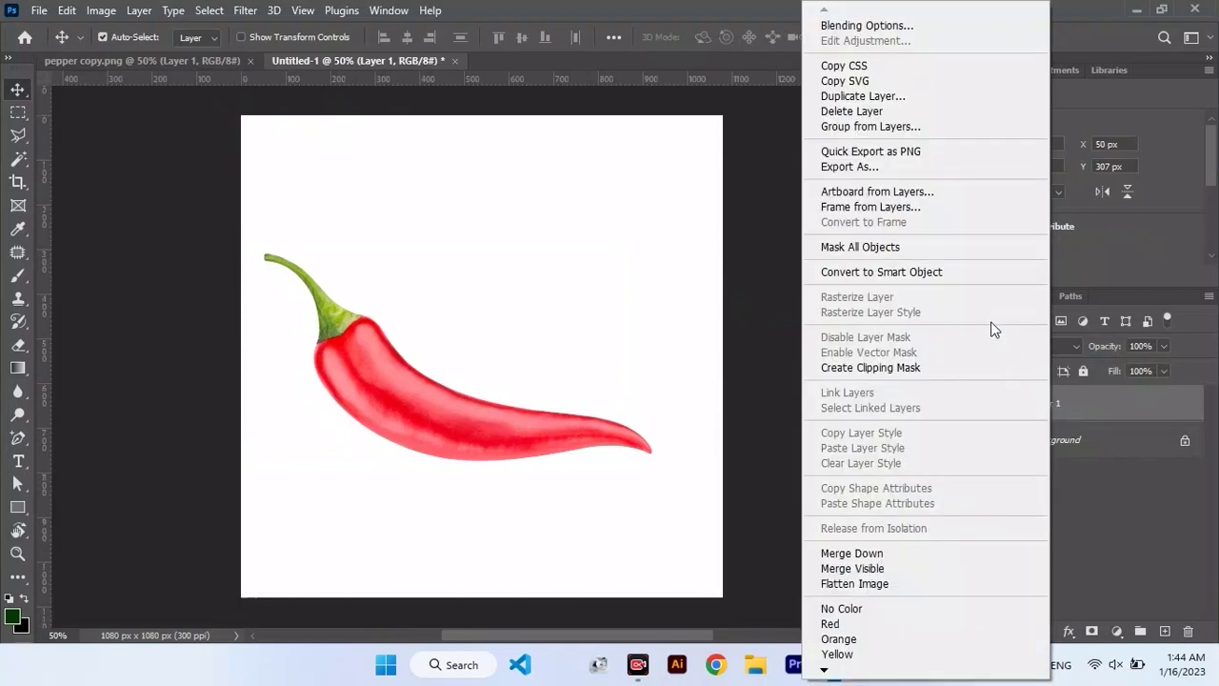
click(886, 272)
click(193, 61)
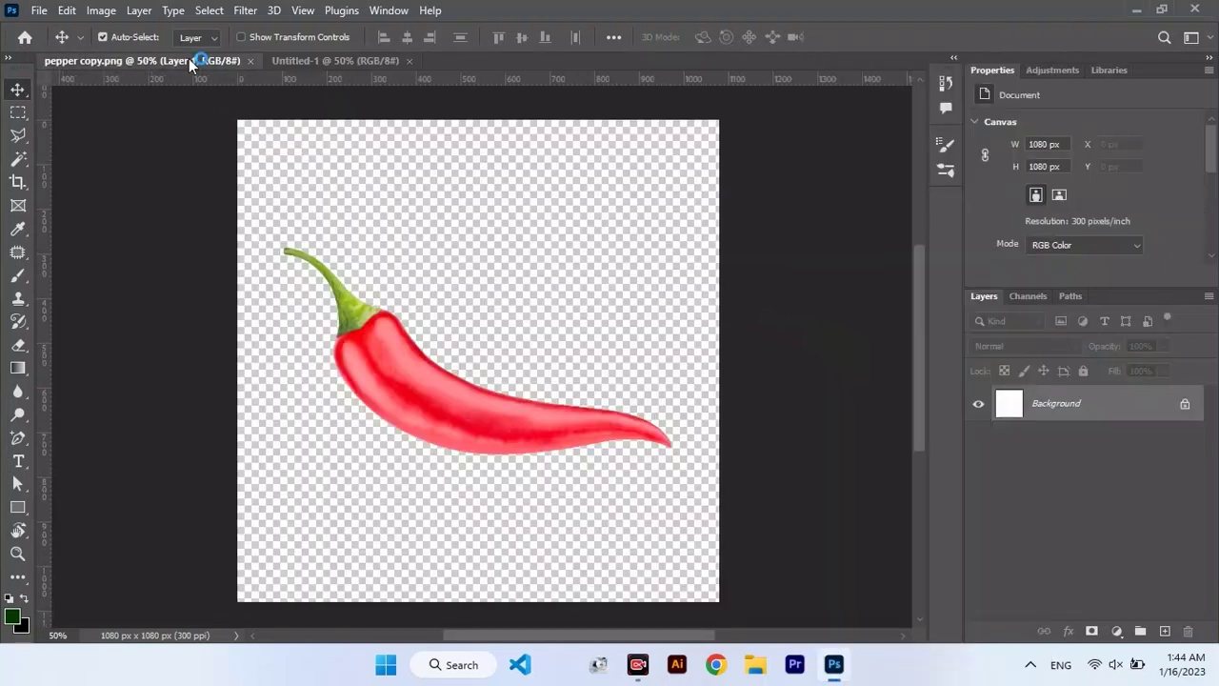
drag(373, 351, 333, 63)
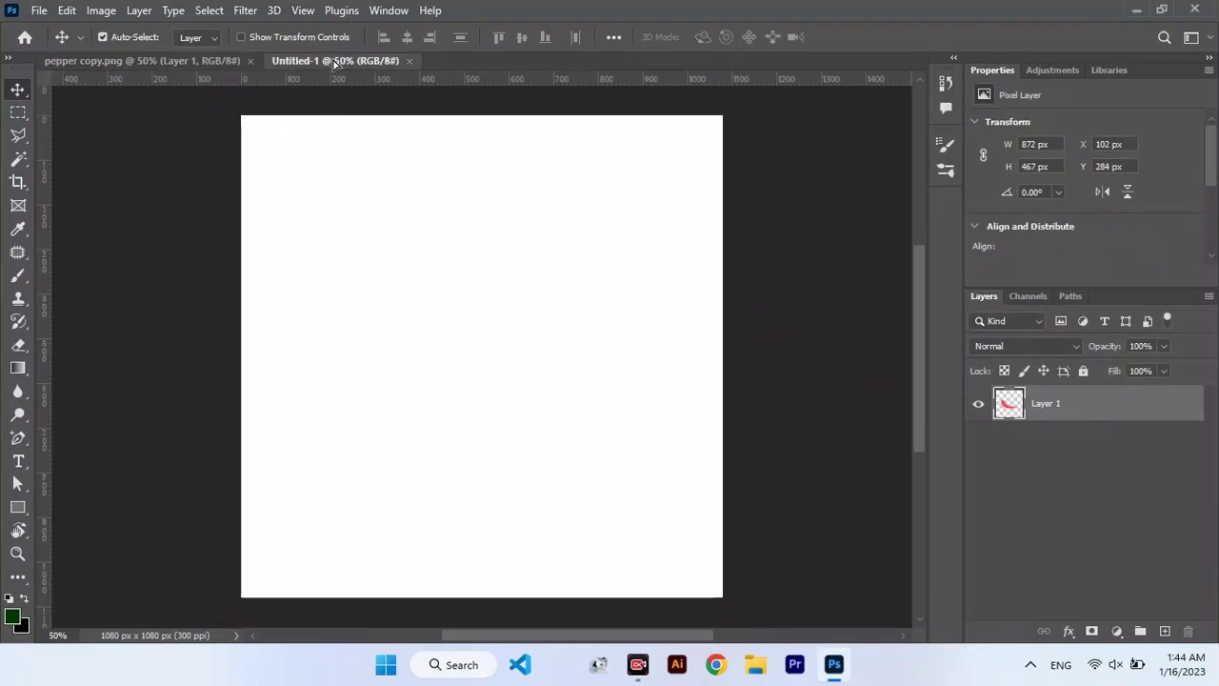
drag(441, 364, 500, 422)
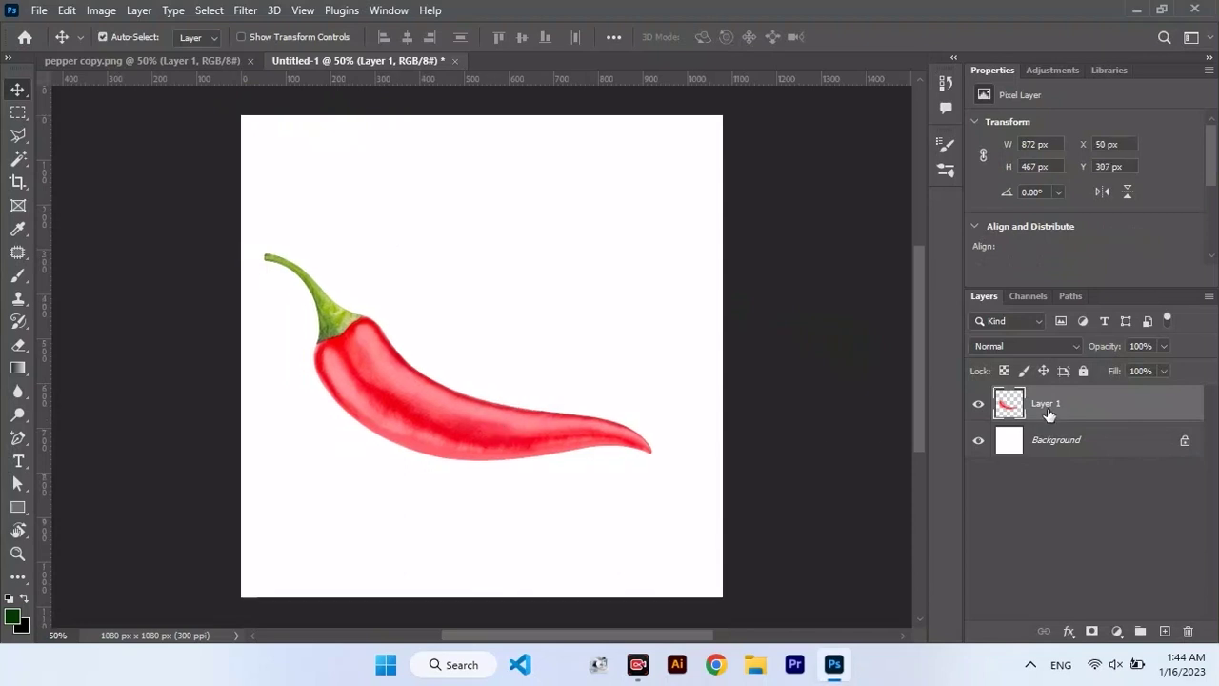
right_click(1050, 417)
click(886, 272)
Step: Scale the pepper to about 110.95%, rotate it to about -9.84° and position it across the canvas
key(ctrl+t)
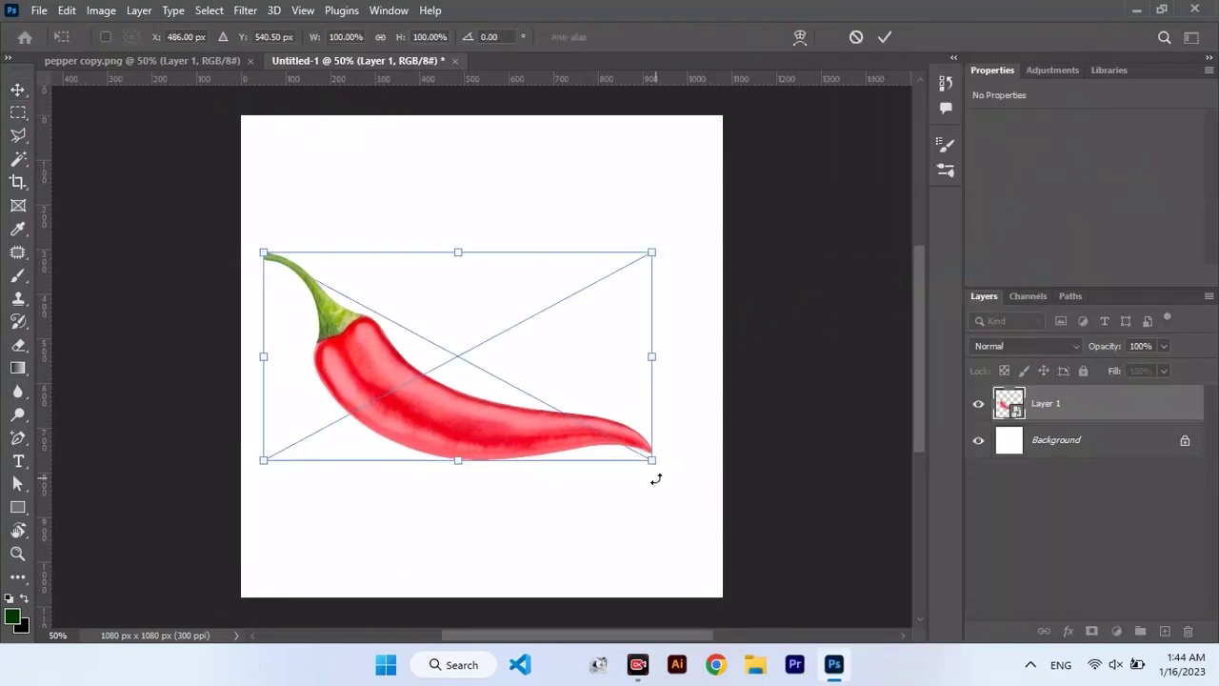
drag(657, 461, 718, 498)
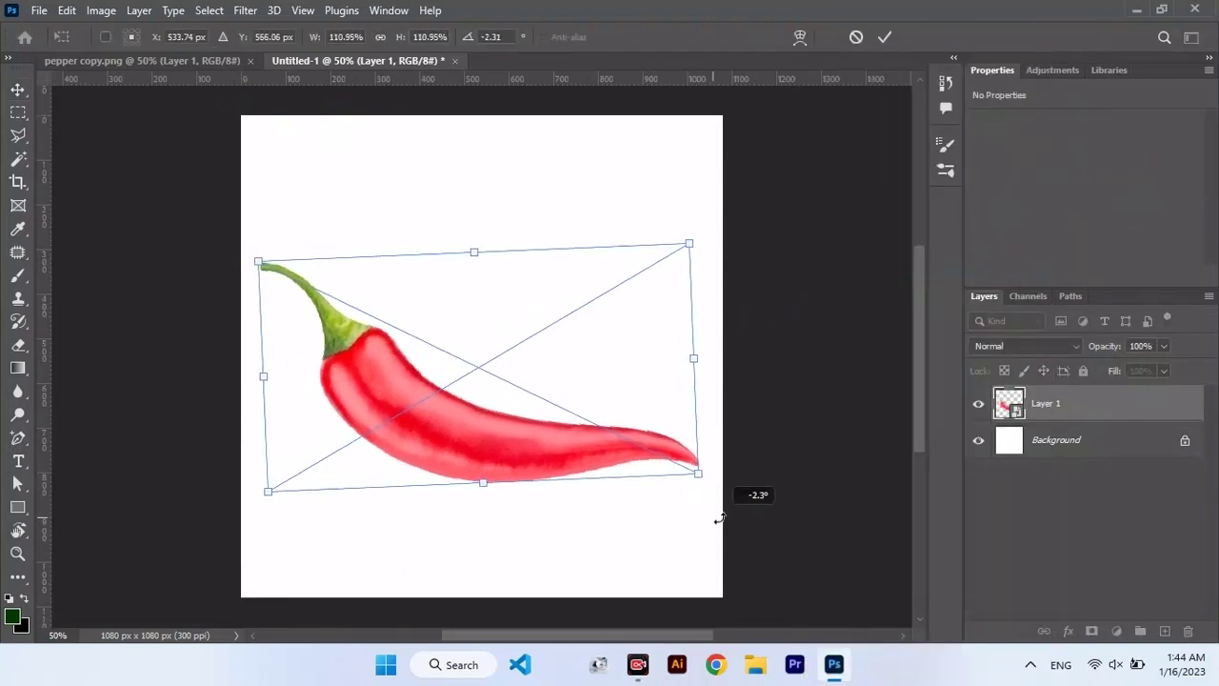
drag(660, 459, 666, 437)
drag(697, 490, 736, 474)
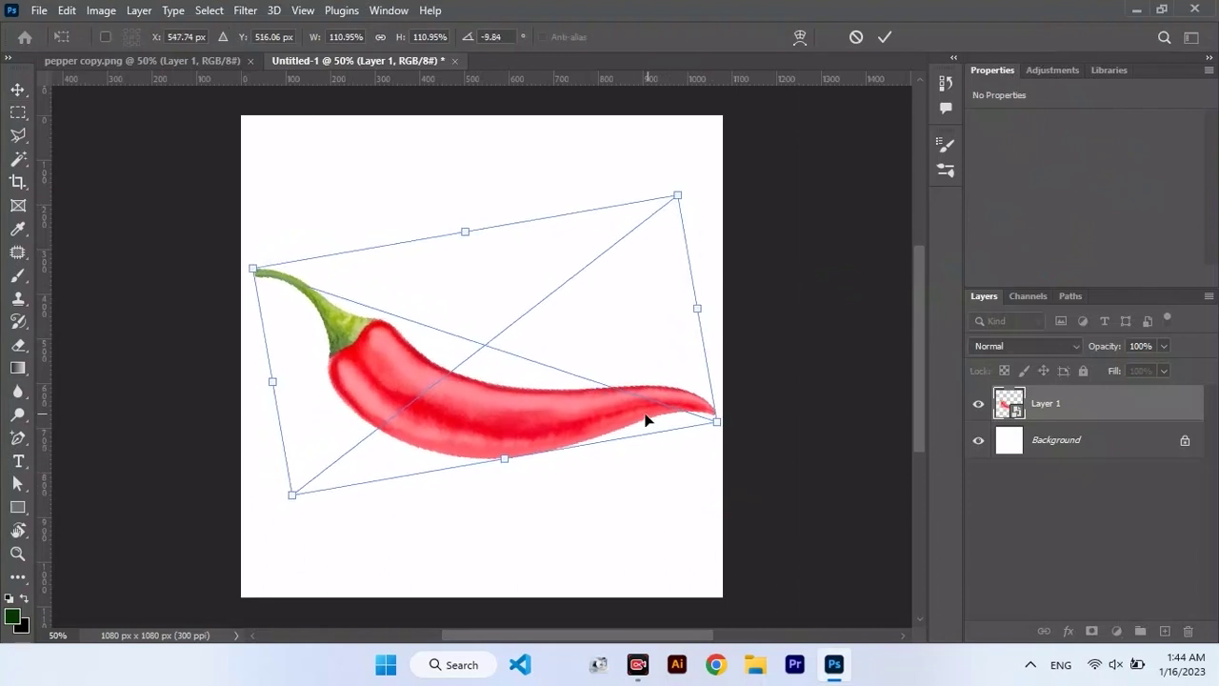
drag(647, 417, 644, 417)
click(17, 89)
key(ctrl+t)
drag(756, 453, 762, 484)
key(Return)
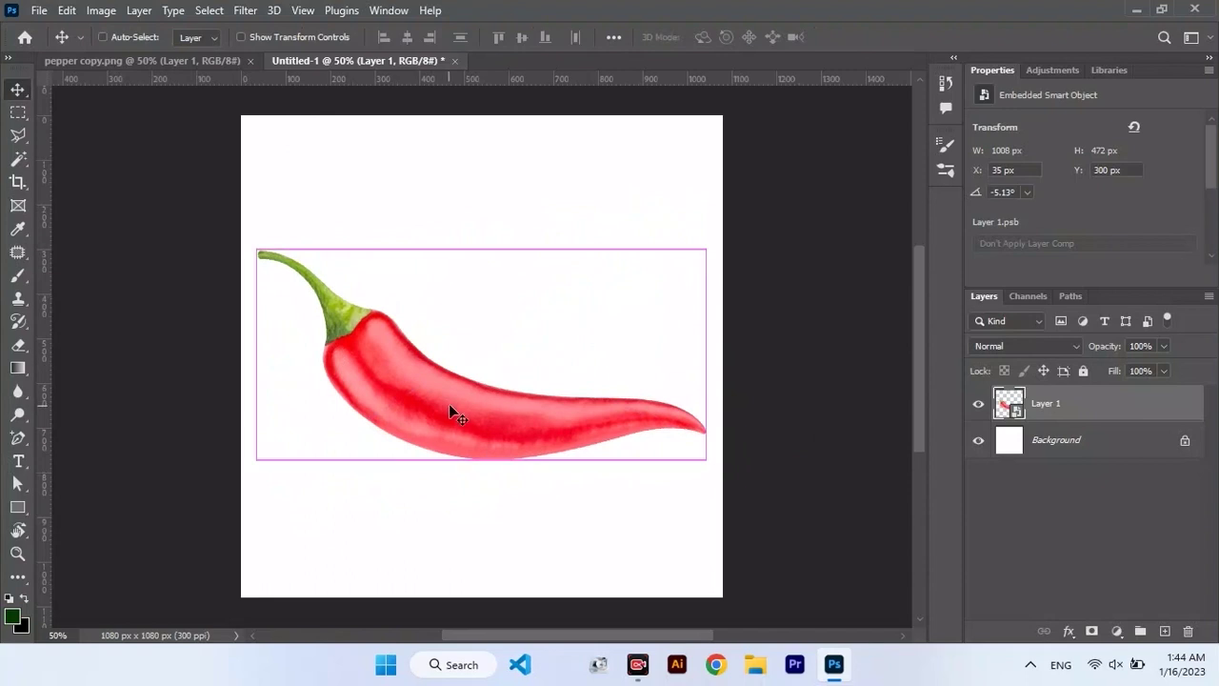
drag(449, 404, 451, 404)
key(ctrl+z)
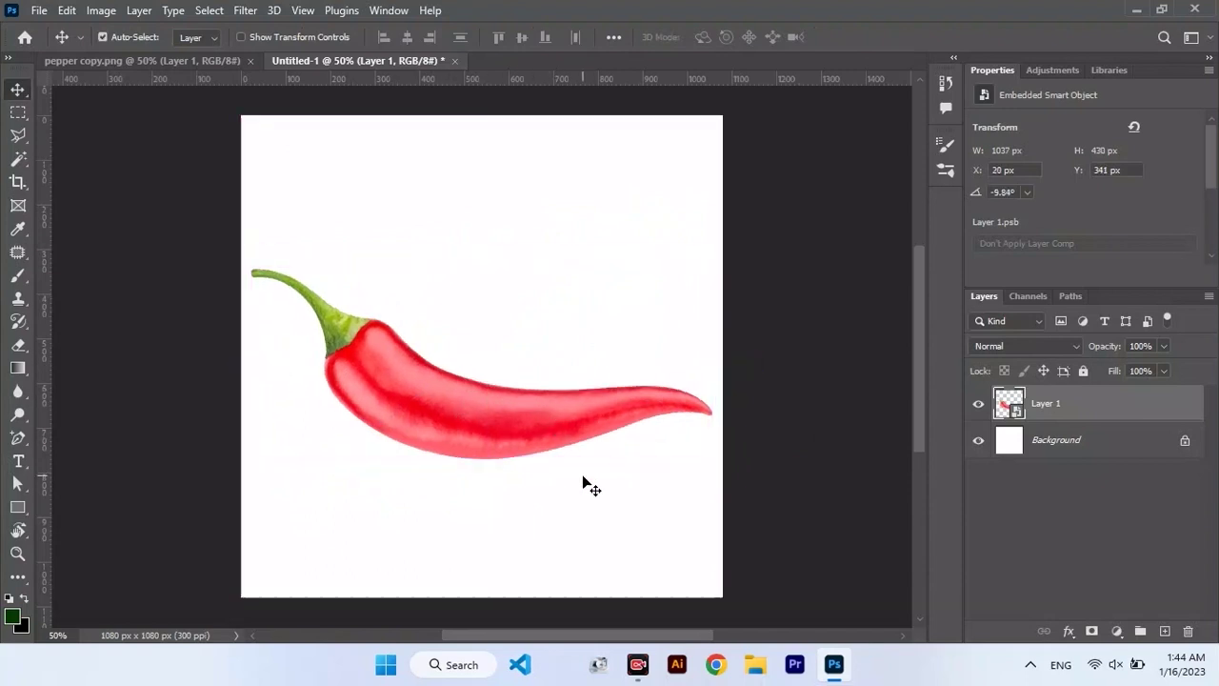
Step: Add the text "pepper" in black over the body of the chili pepper
click(18, 461)
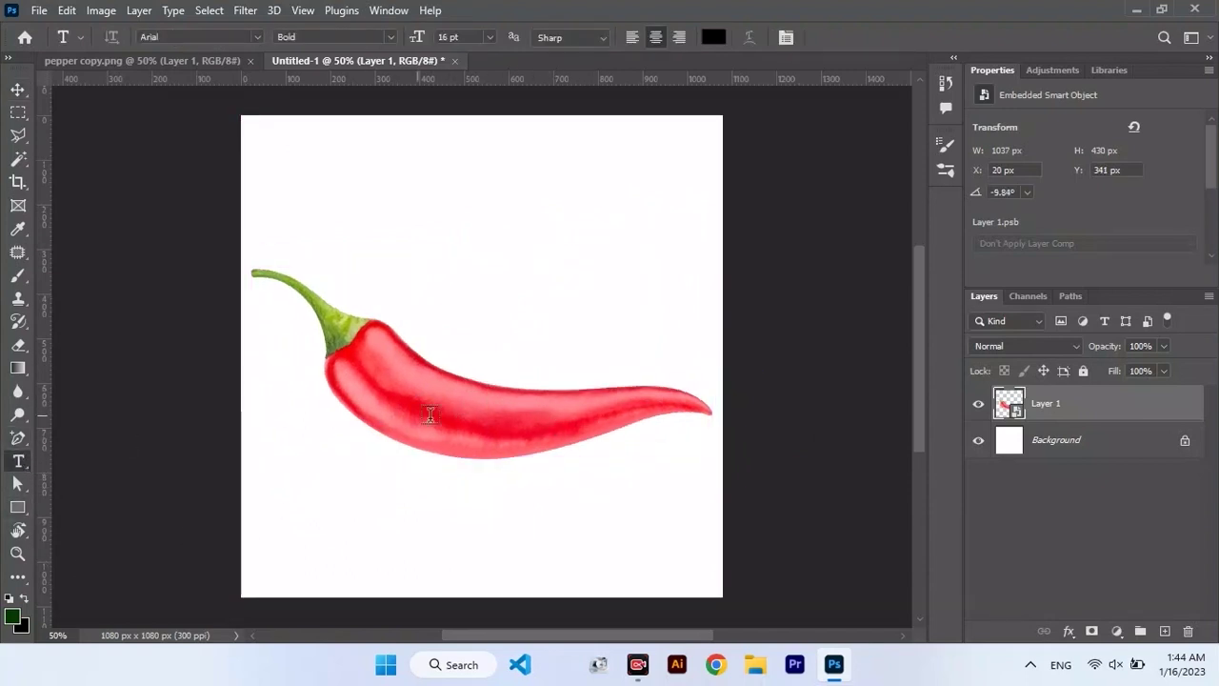
click(350, 414)
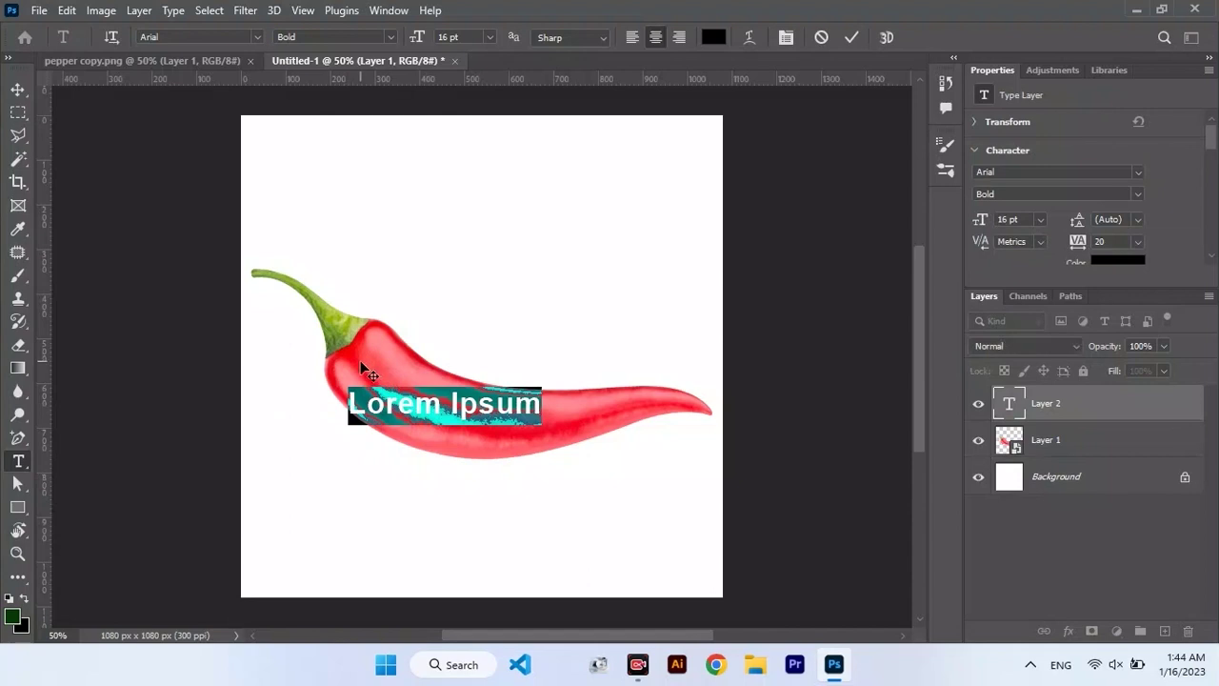
text(pepper)
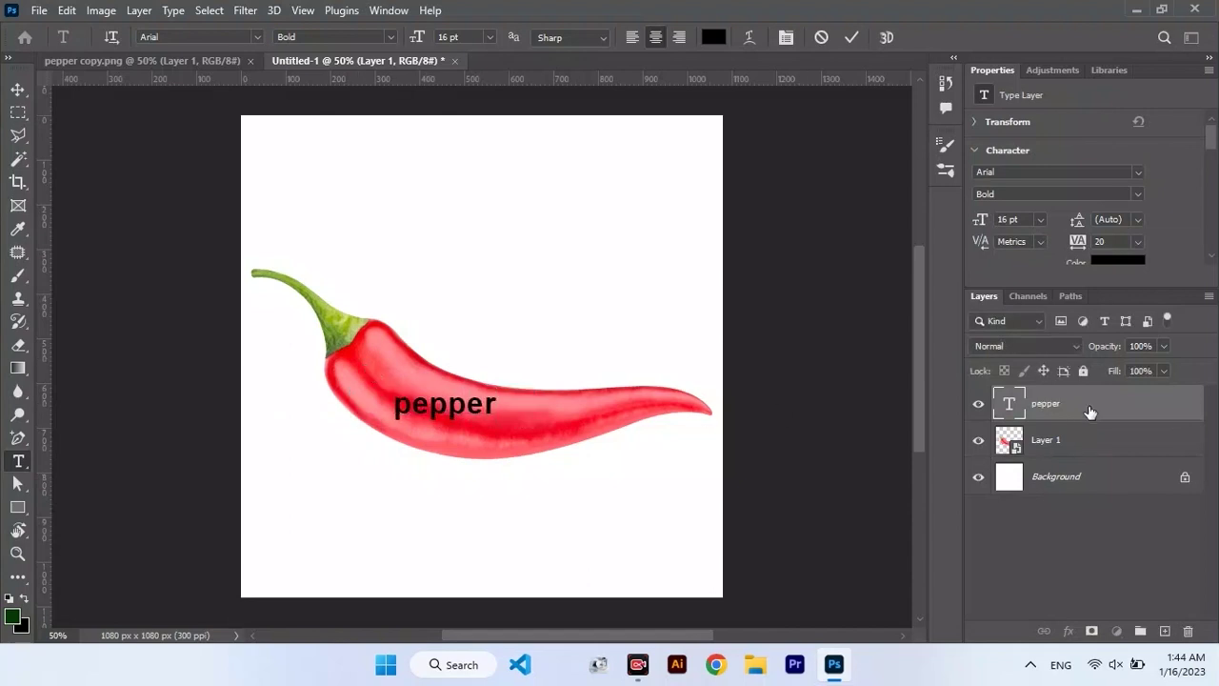
click(1091, 411)
Step: Set the pepper text in the Autumn font with All Caps
click(789, 39)
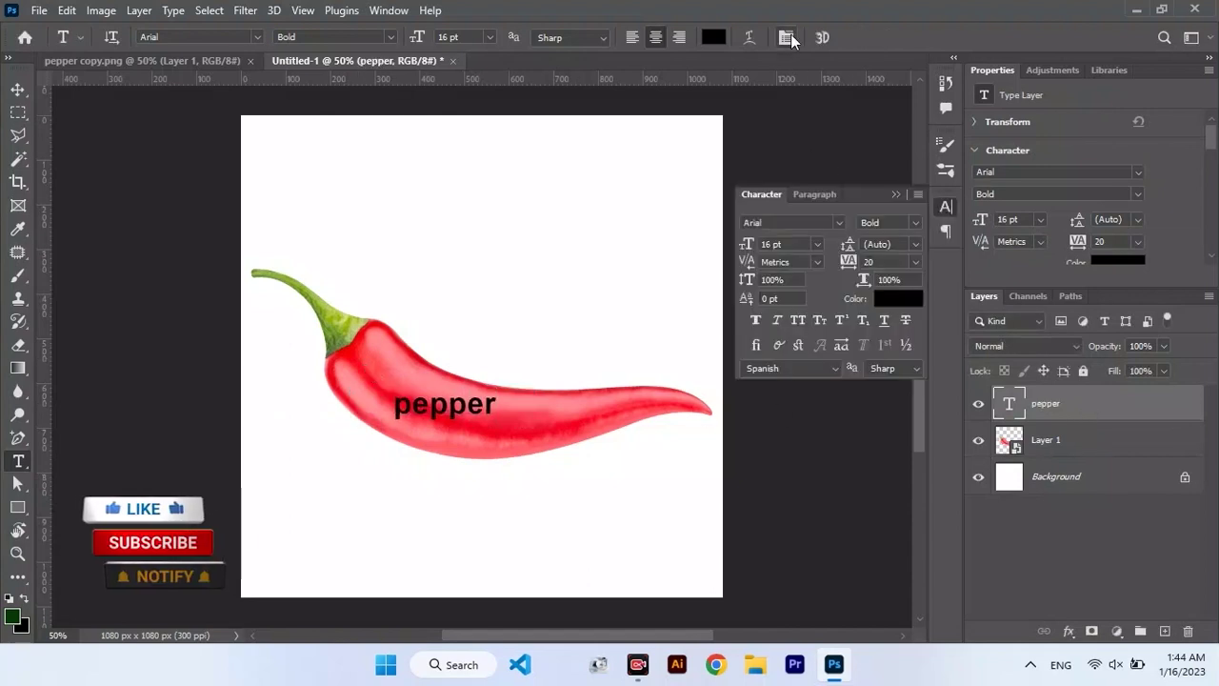
click(839, 223)
click(840, 295)
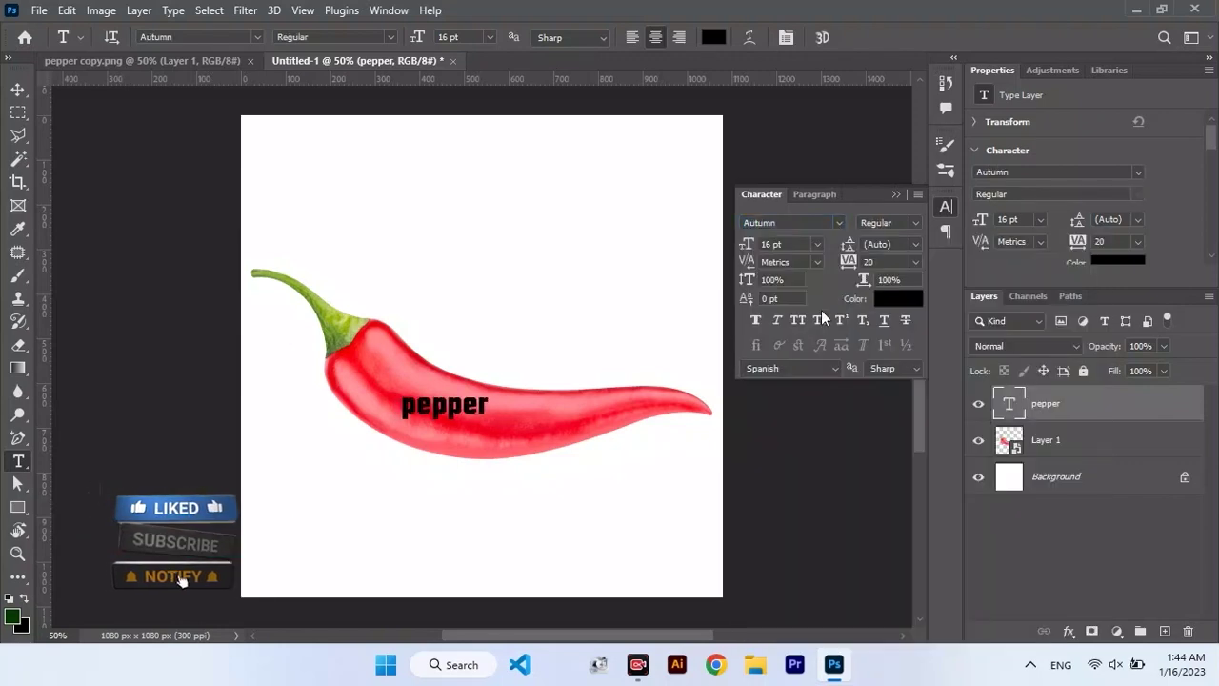
click(799, 320)
key(v)
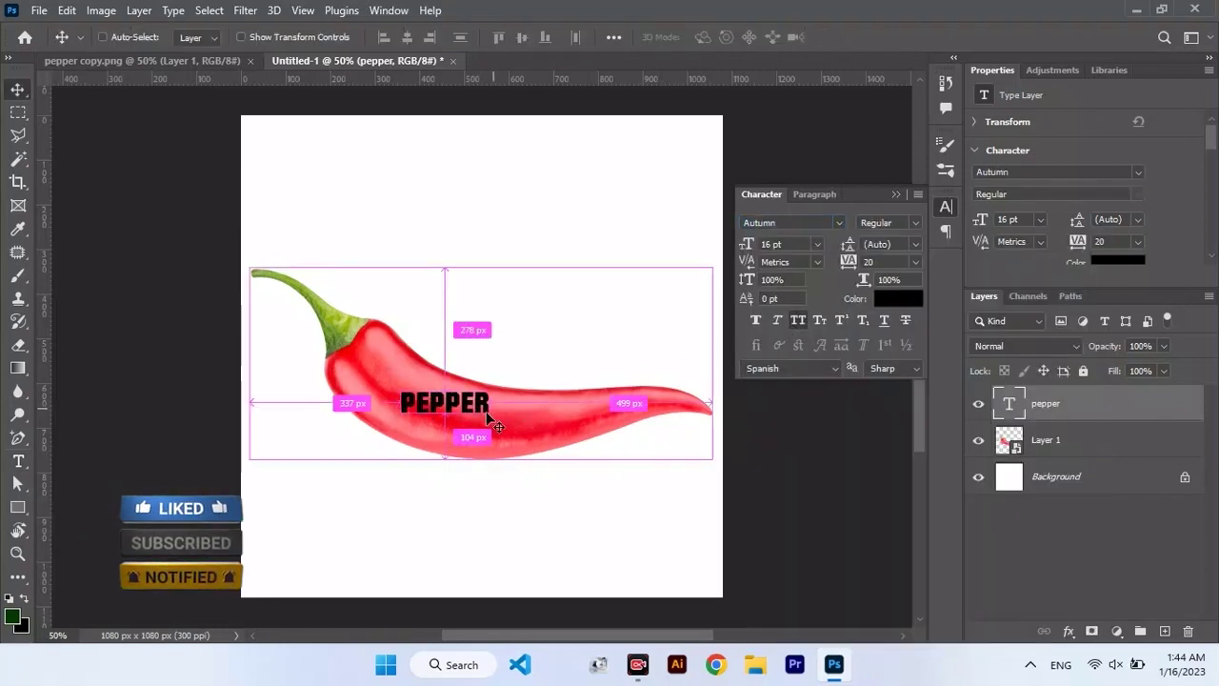
Step: Enlarge the PEPPER text to about 40.26 pt over the middle of the chili and convert it to a smart object
key(ctrl+t)
drag(490, 416, 536, 407)
drag(583, 451, 610, 461)
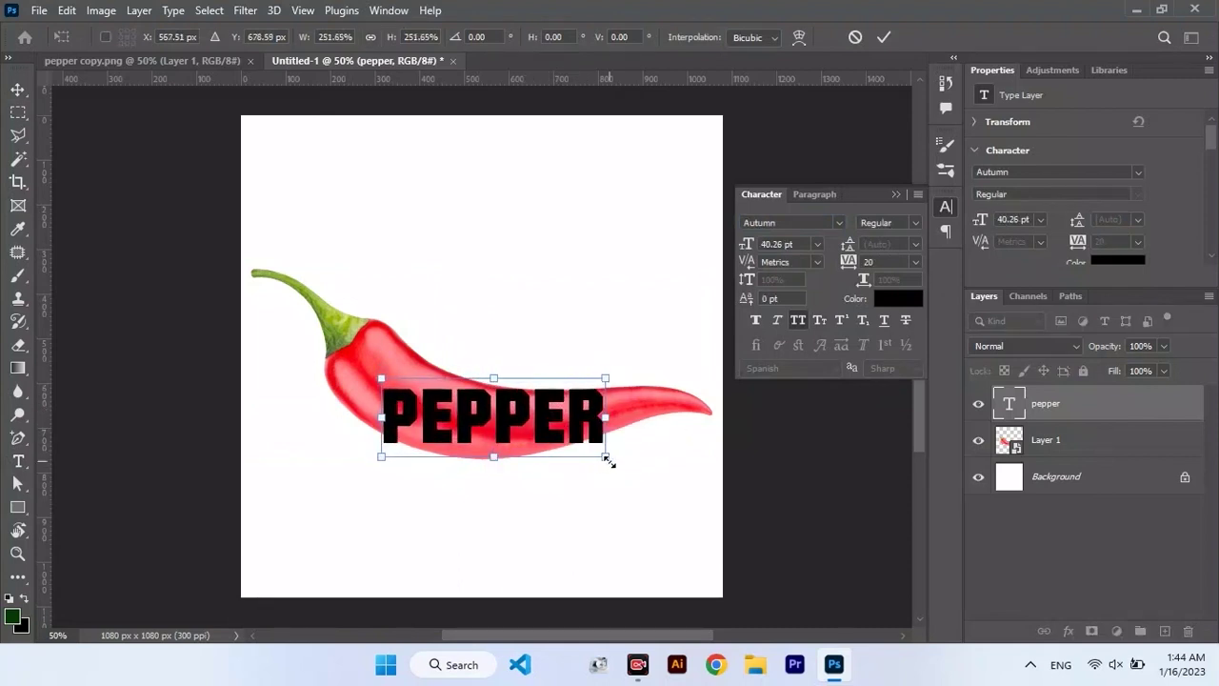
key(Return)
right_click(1037, 407)
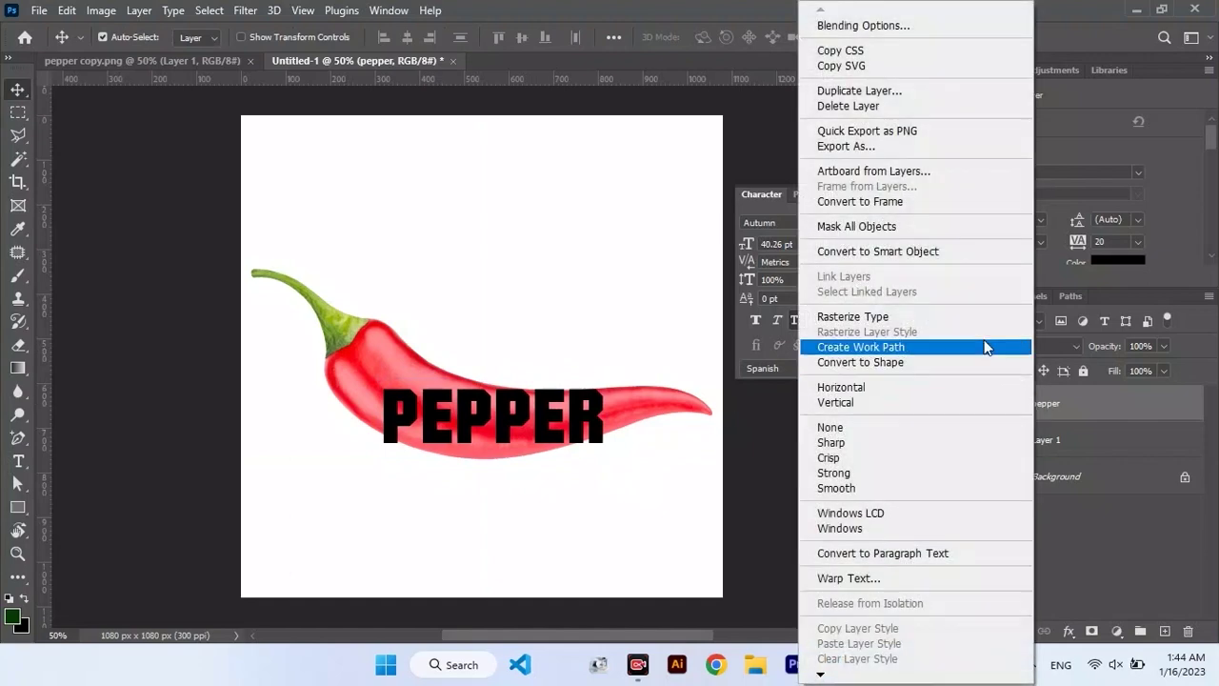
click(915, 251)
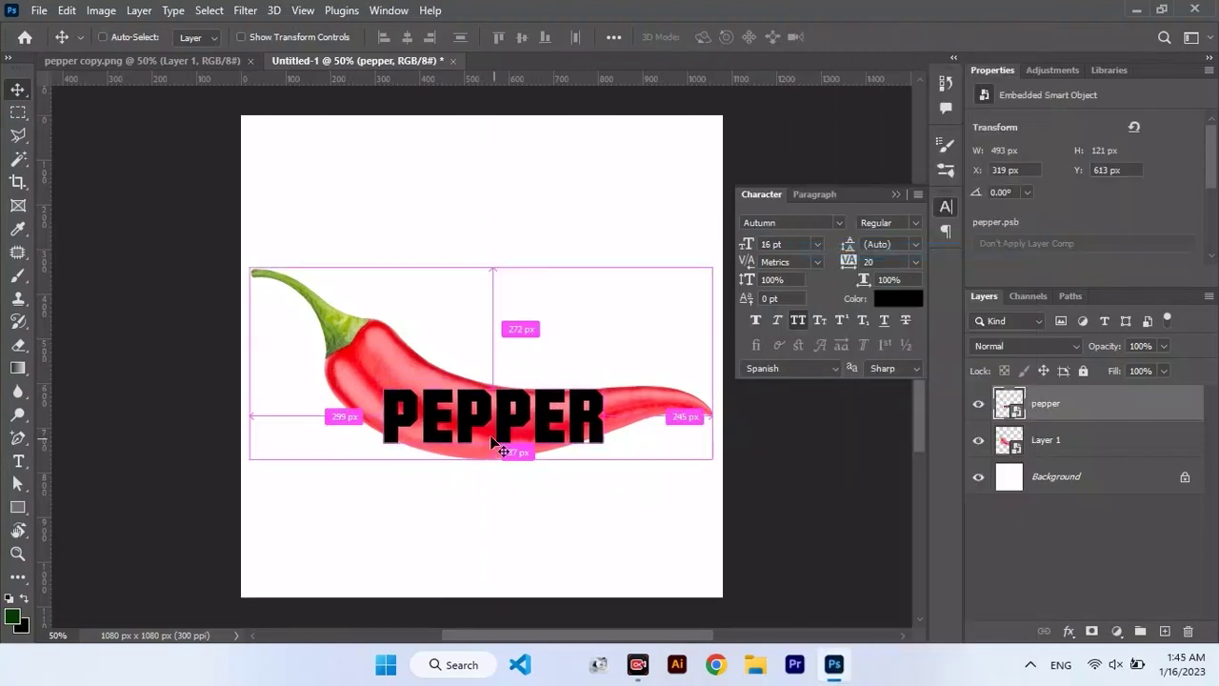
Step: Rotate the PEPPER text to about 4.64° so it follows the slope of the chili
key(ctrl+t)
drag(626, 473, 574, 446)
right_click(574, 446)
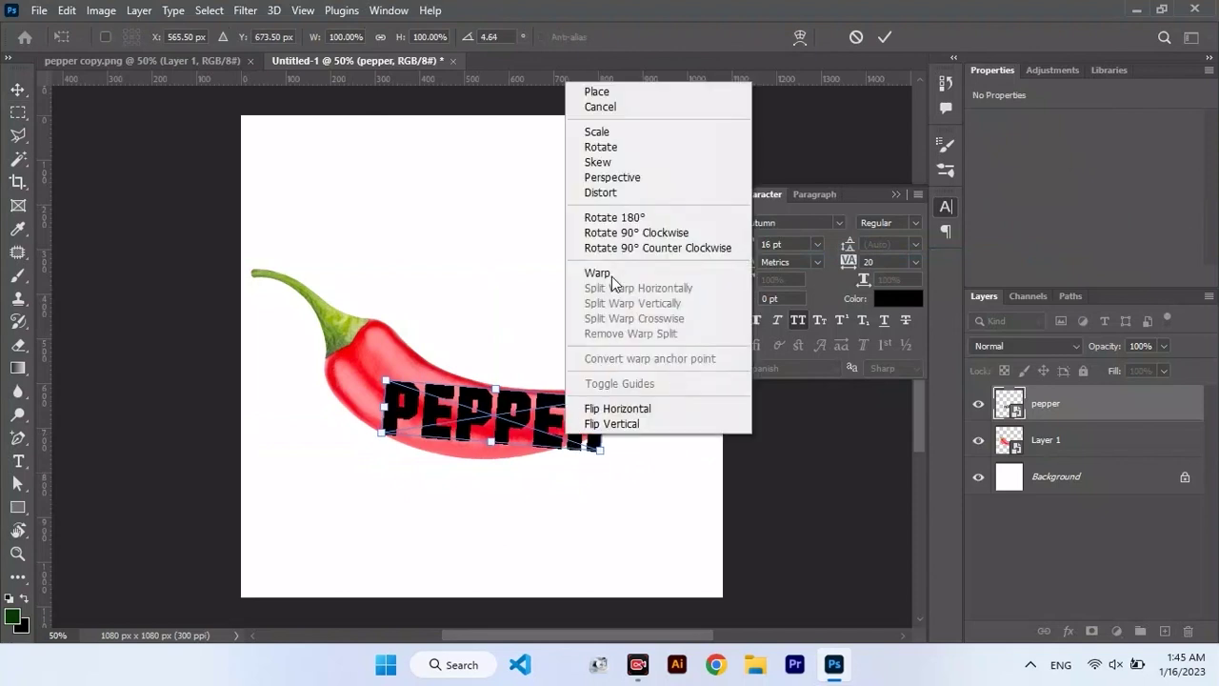
click(612, 276)
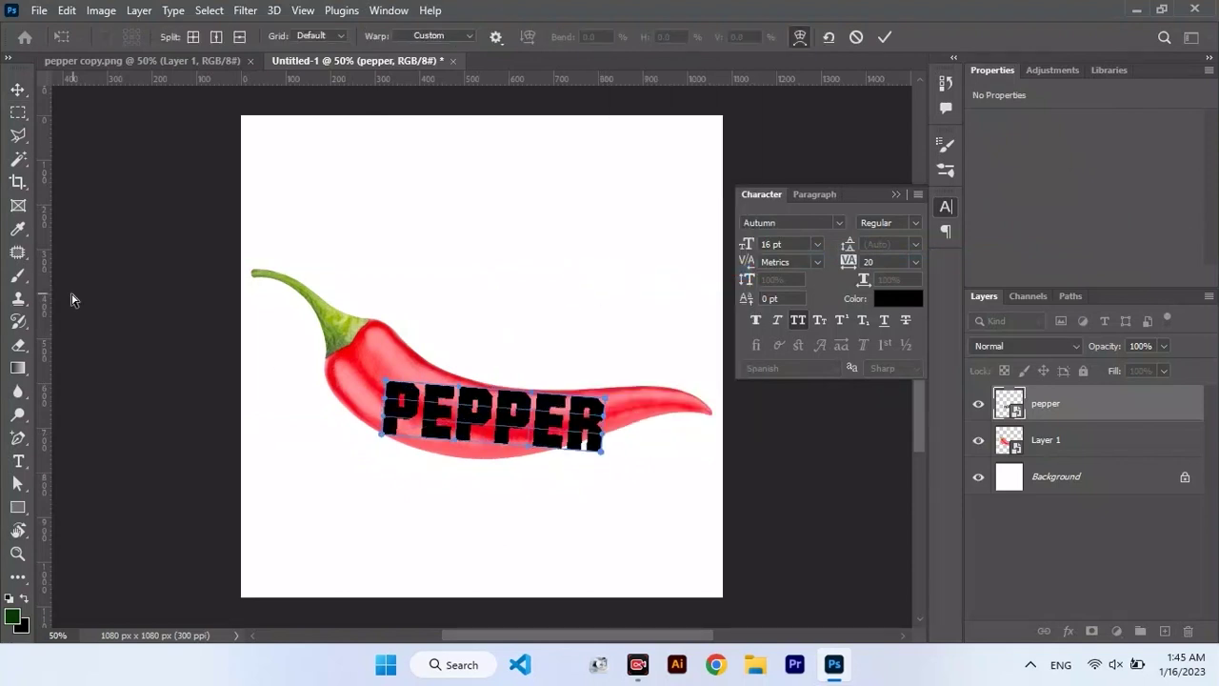
key(ctrl+plus)
key(ctrl+plus)
drag(396, 403, 379, 286)
Step: Apply the PEPPER text transform and close the Character and Paragraph panel group
click(917, 196)
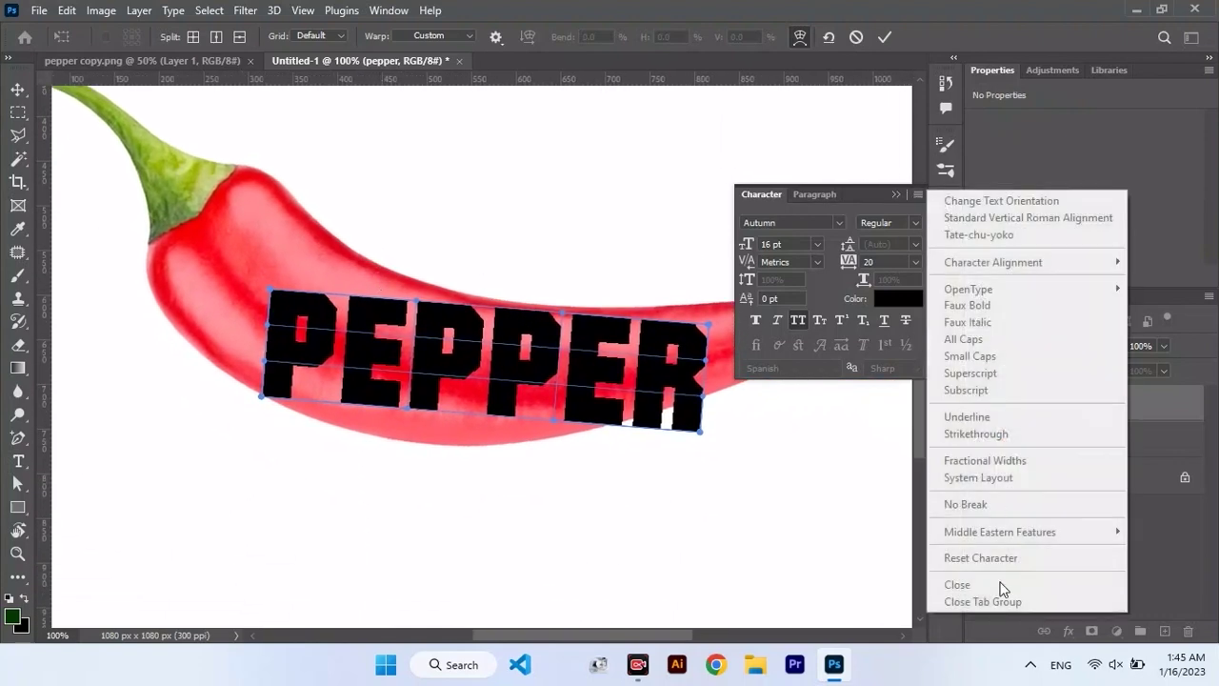
click(906, 197)
click(918, 196)
click(917, 196)
key(Return)
click(918, 194)
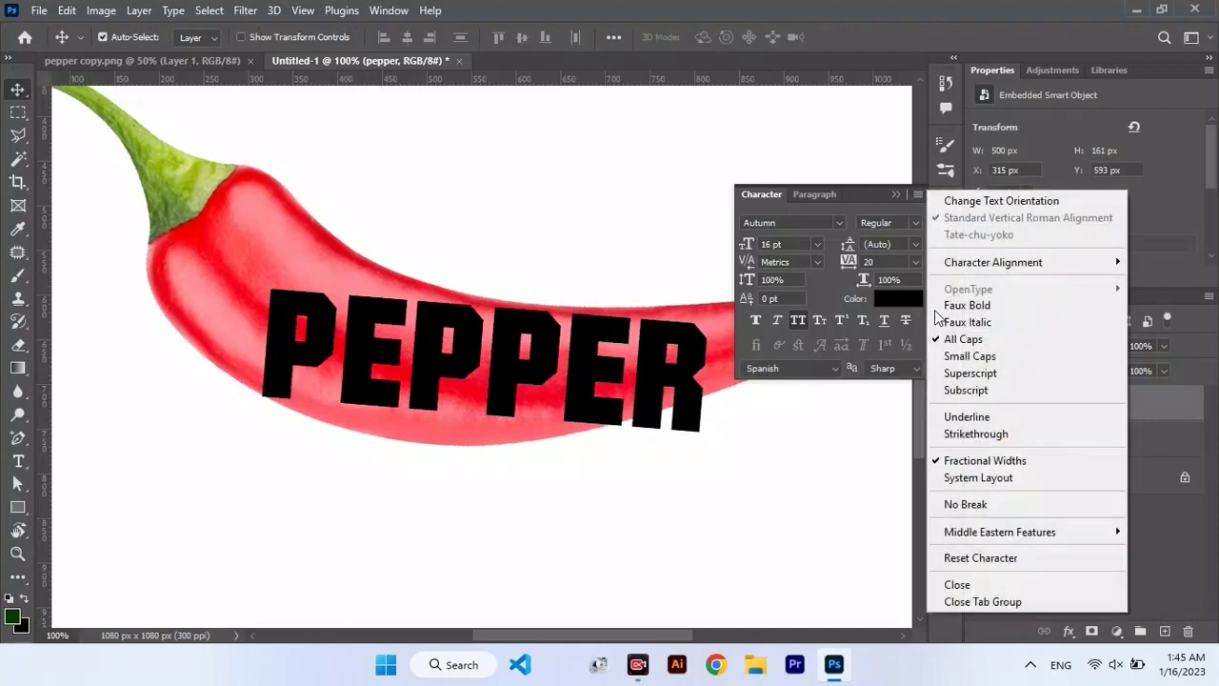
click(990, 602)
Step: Warp the PEPPER text, pulling its upper-left corner up to the chili's upper edge and its two right corners onto the chili's outline
key(ctrl+t)
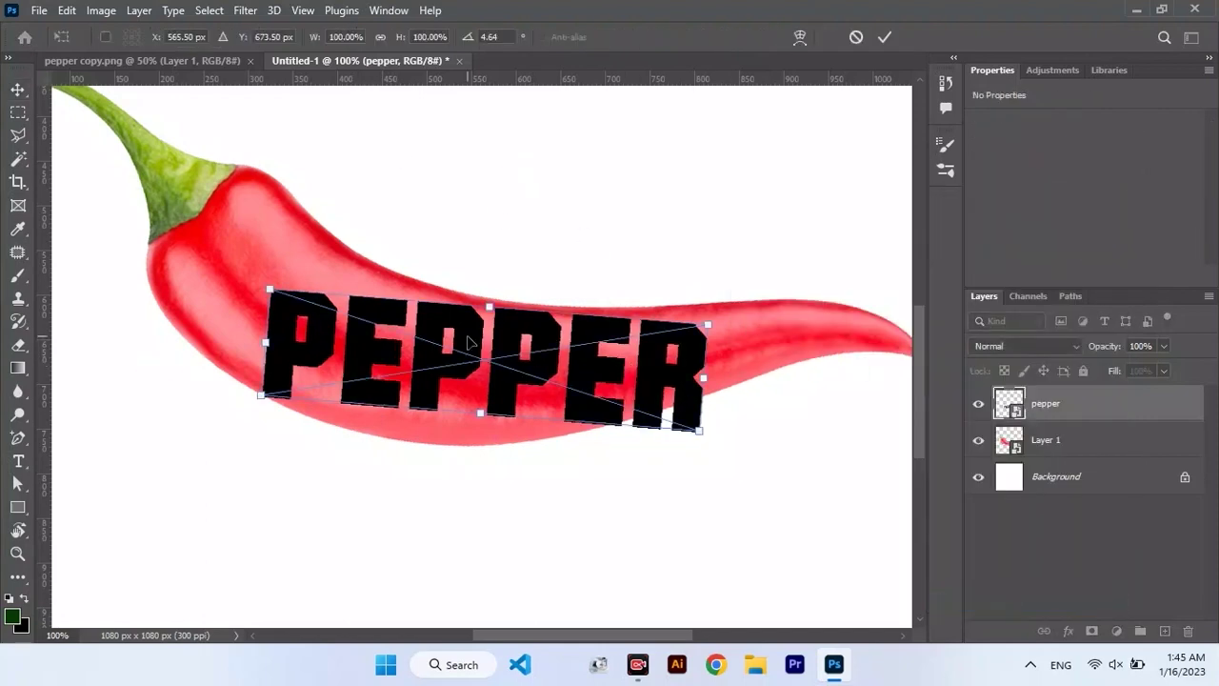
right_click(468, 342)
click(522, 482)
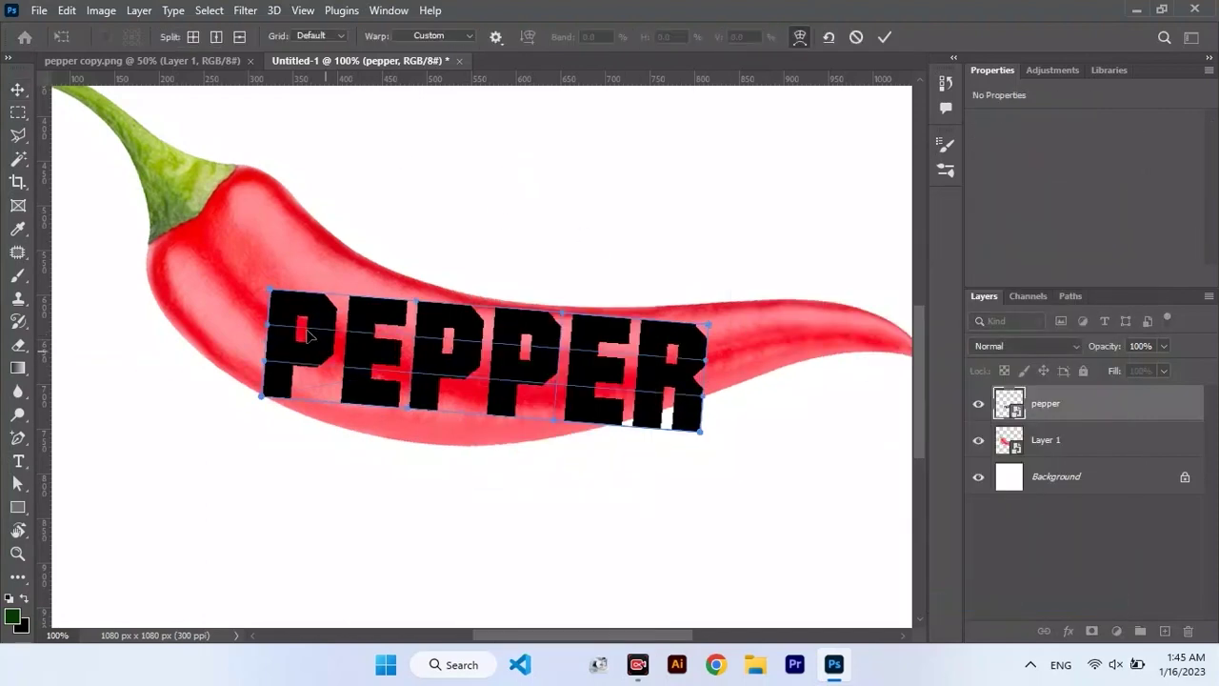
drag(275, 298, 300, 211)
drag(705, 323, 710, 306)
drag(701, 432, 688, 410)
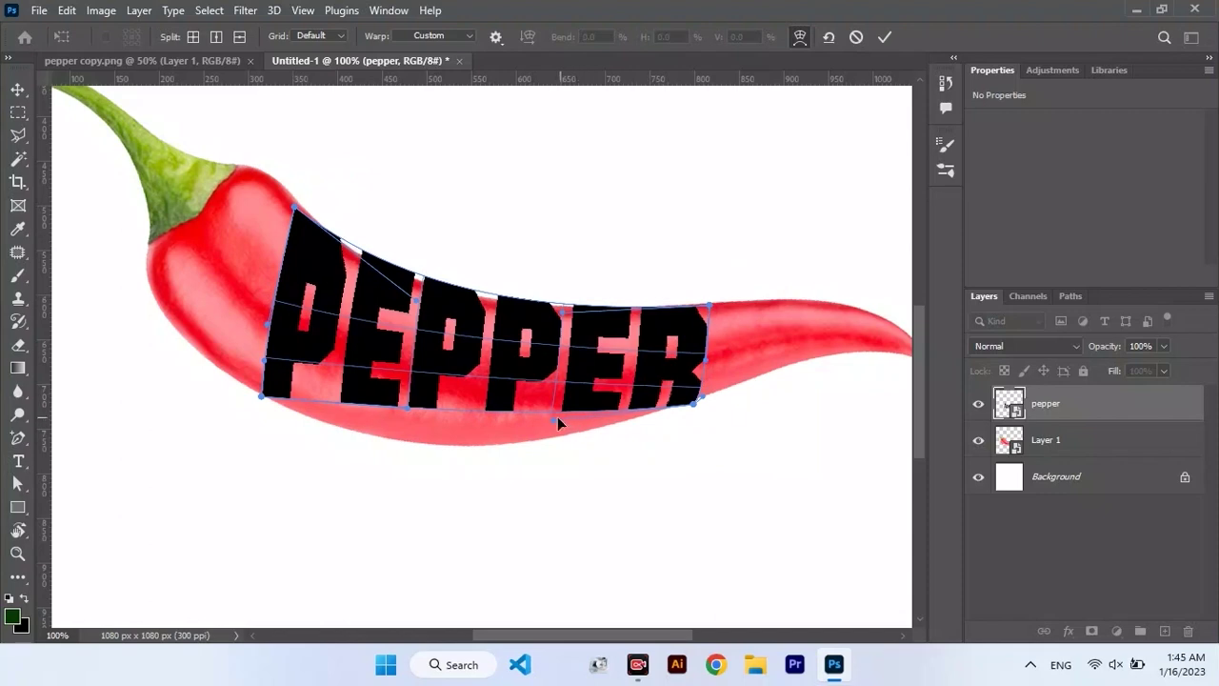
Step: Bend the lower edge of the text warp along the chili's underside and move its lower-left corner onto the outline
drag(558, 419, 521, 477)
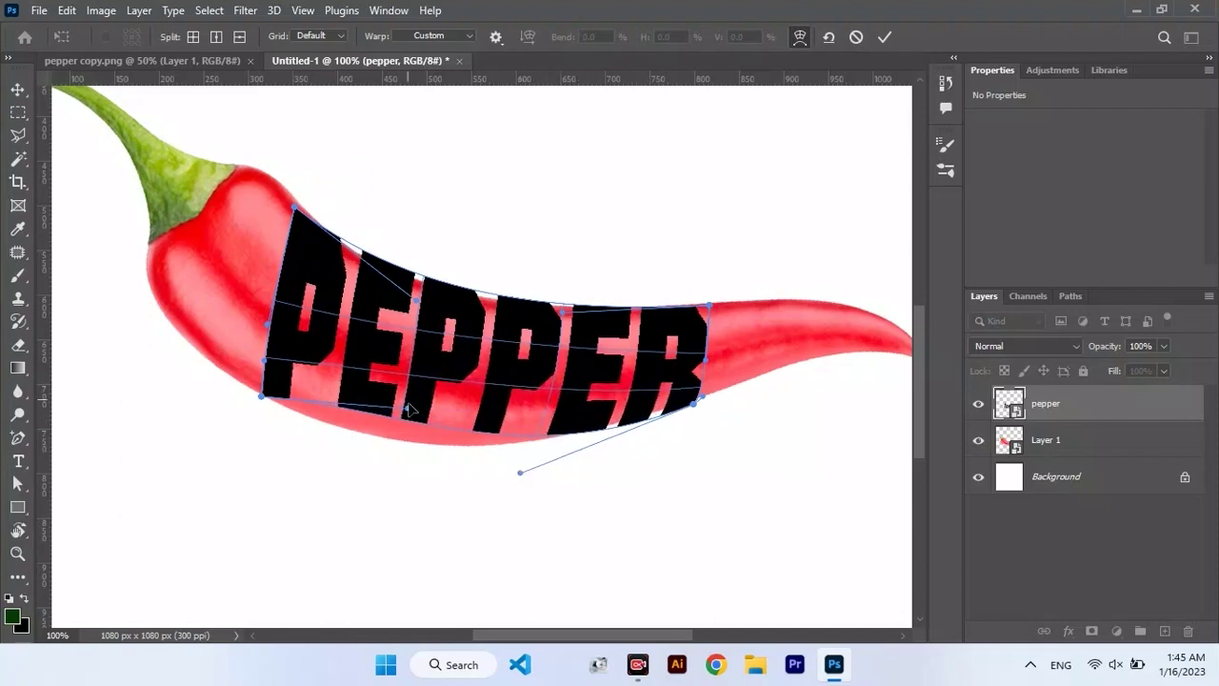
drag(408, 410, 401, 457)
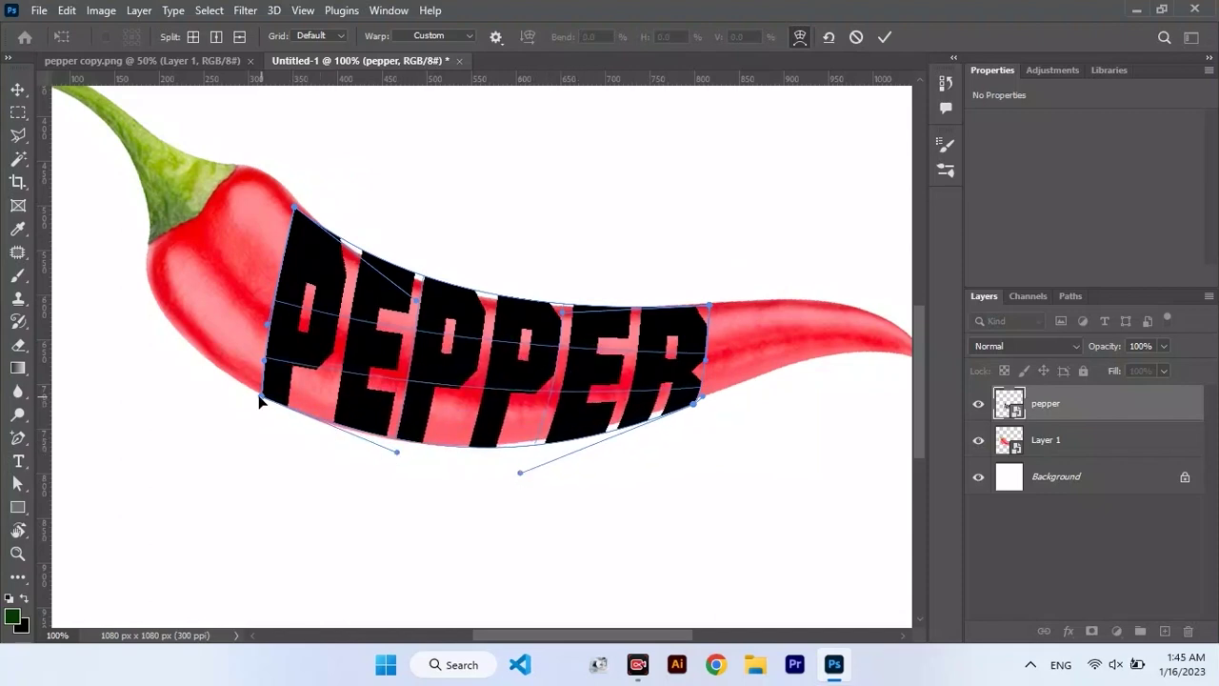
drag(260, 400, 246, 385)
drag(384, 449, 392, 461)
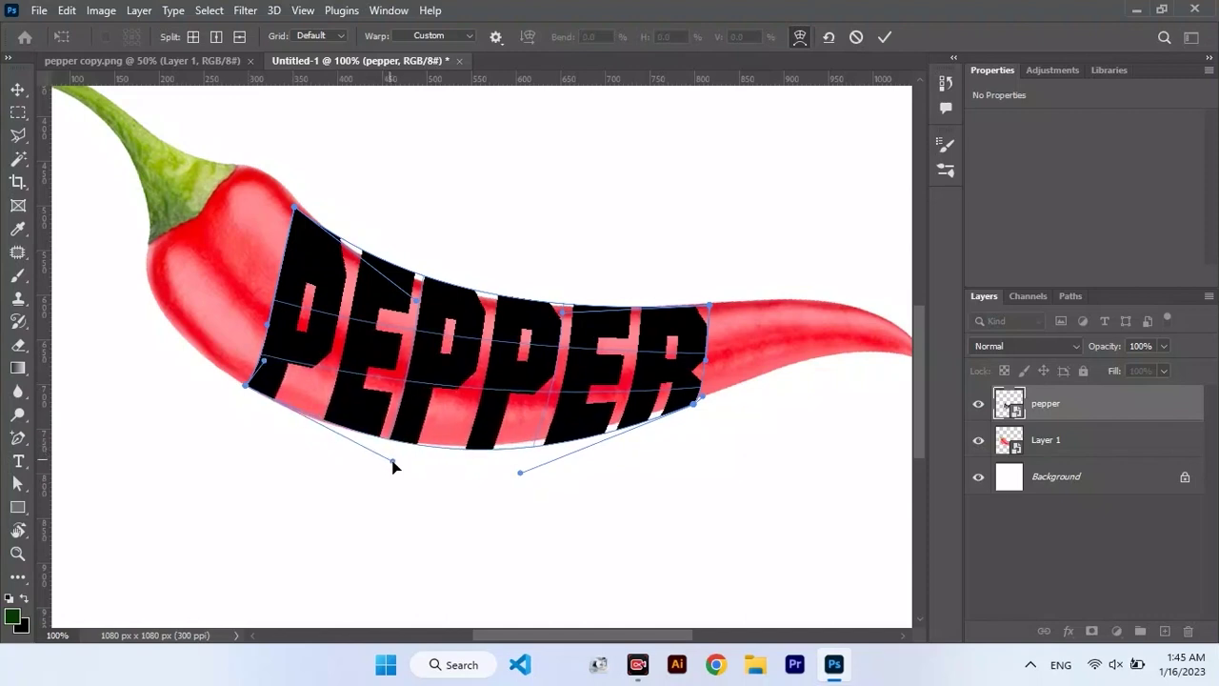
drag(518, 475, 522, 458)
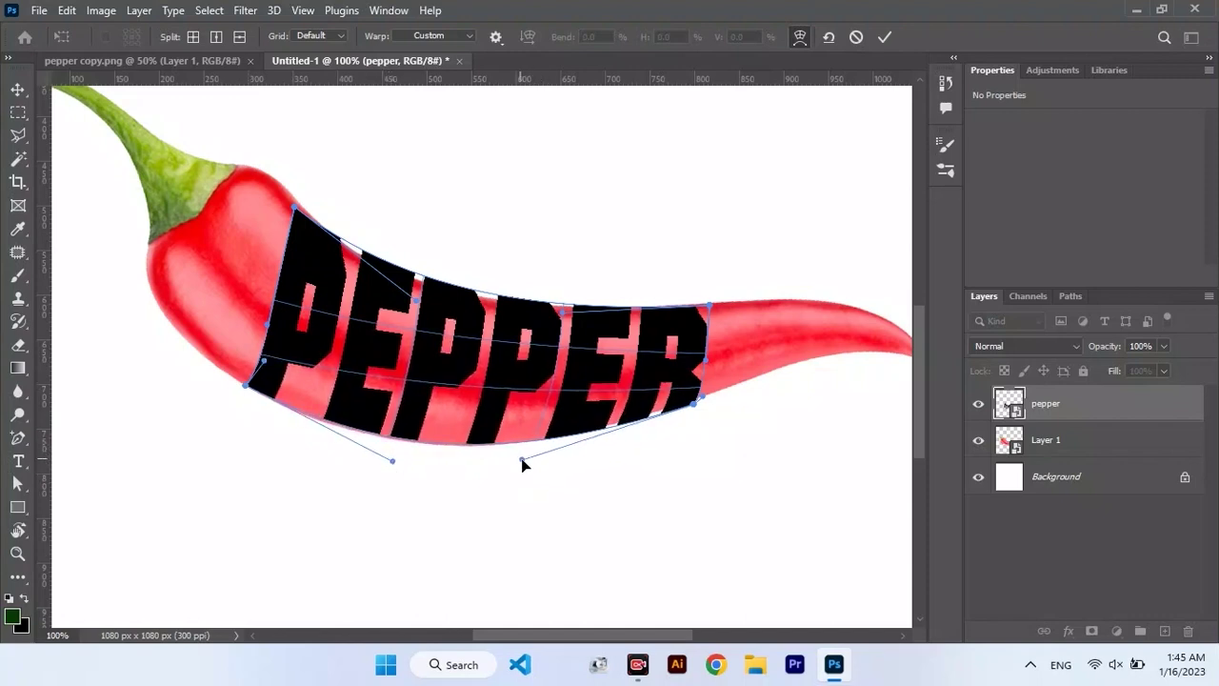
Step: Shift the warp's upper-left corner along the chili's upper edge and curve the text's top edge to match the contour
drag(414, 300, 421, 324)
drag(298, 209, 319, 232)
drag(323, 228, 328, 234)
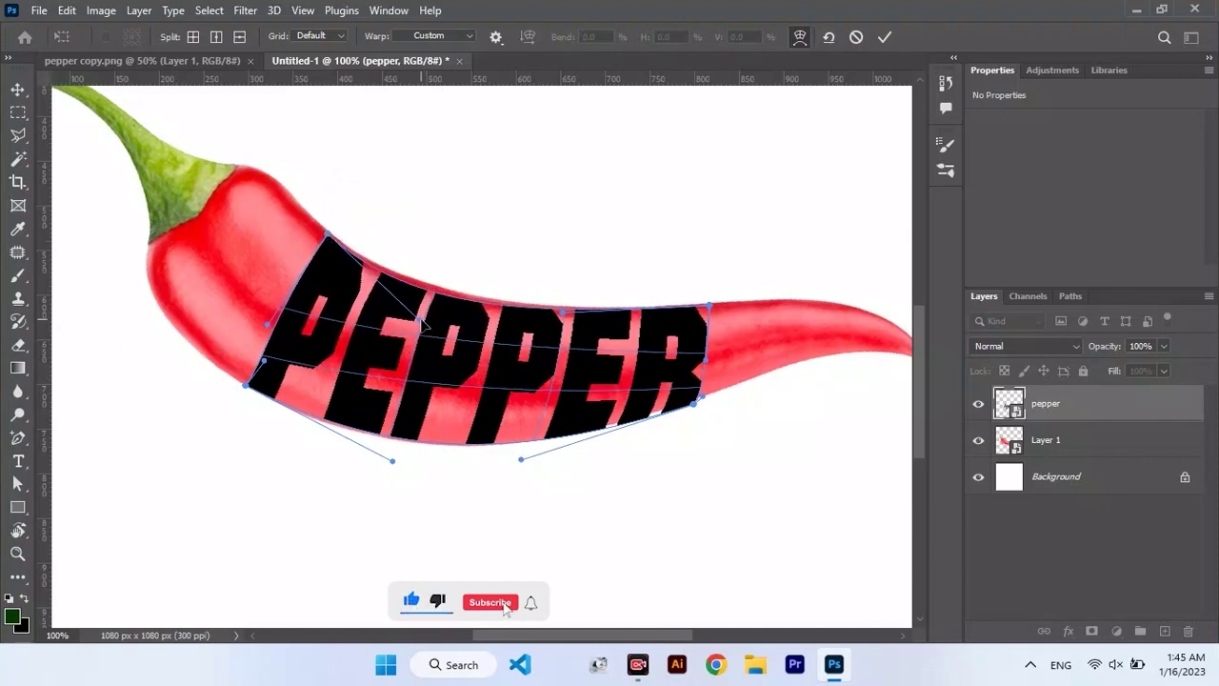
drag(420, 321, 444, 337)
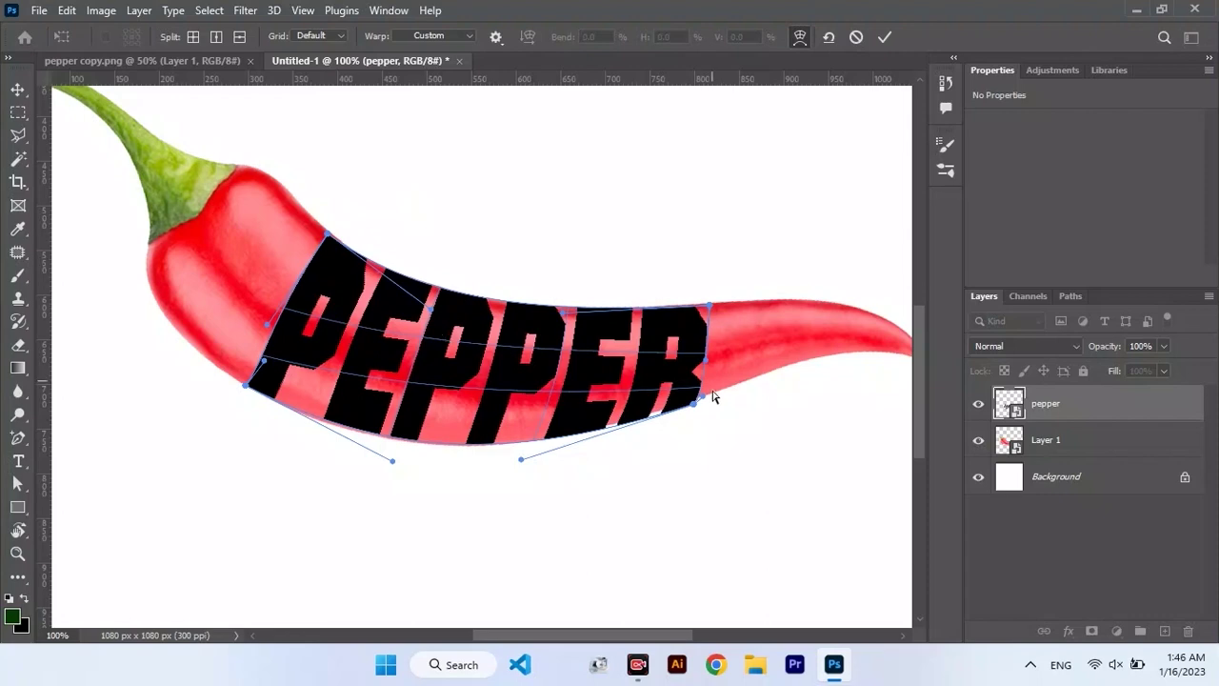
Step: Fine-tune the warp's lower-right corner and bottom curve so the letters meet the chili's lower outline
drag(693, 405, 692, 403)
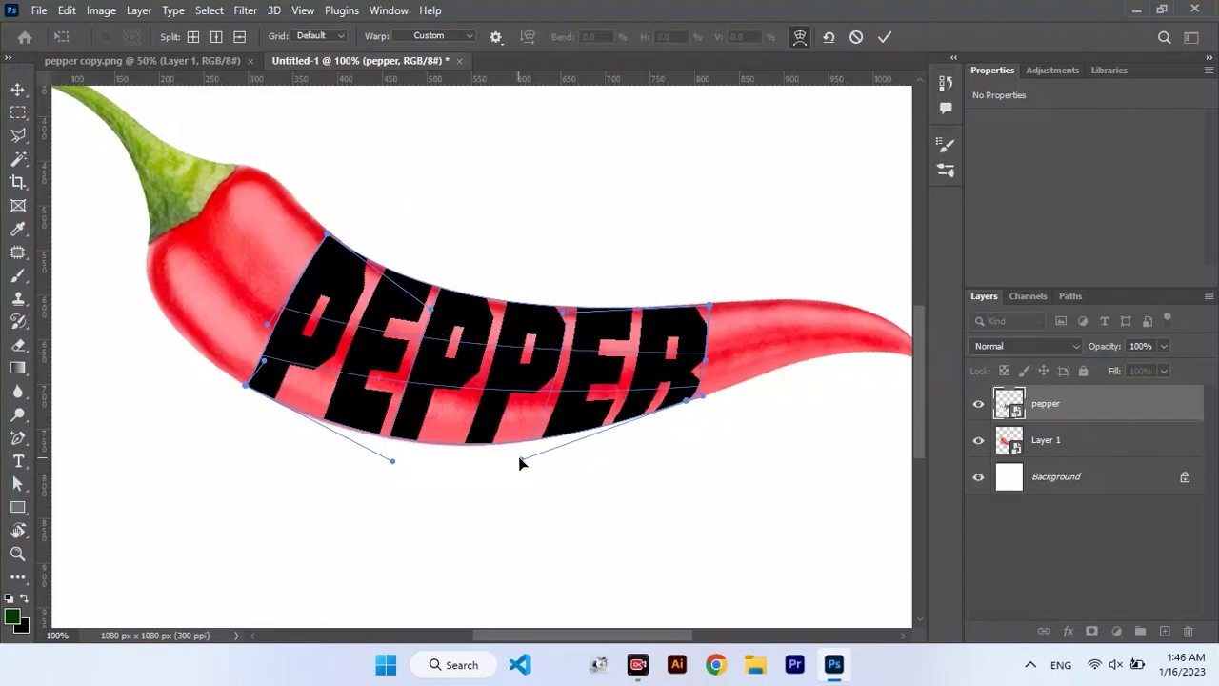
drag(520, 464, 518, 466)
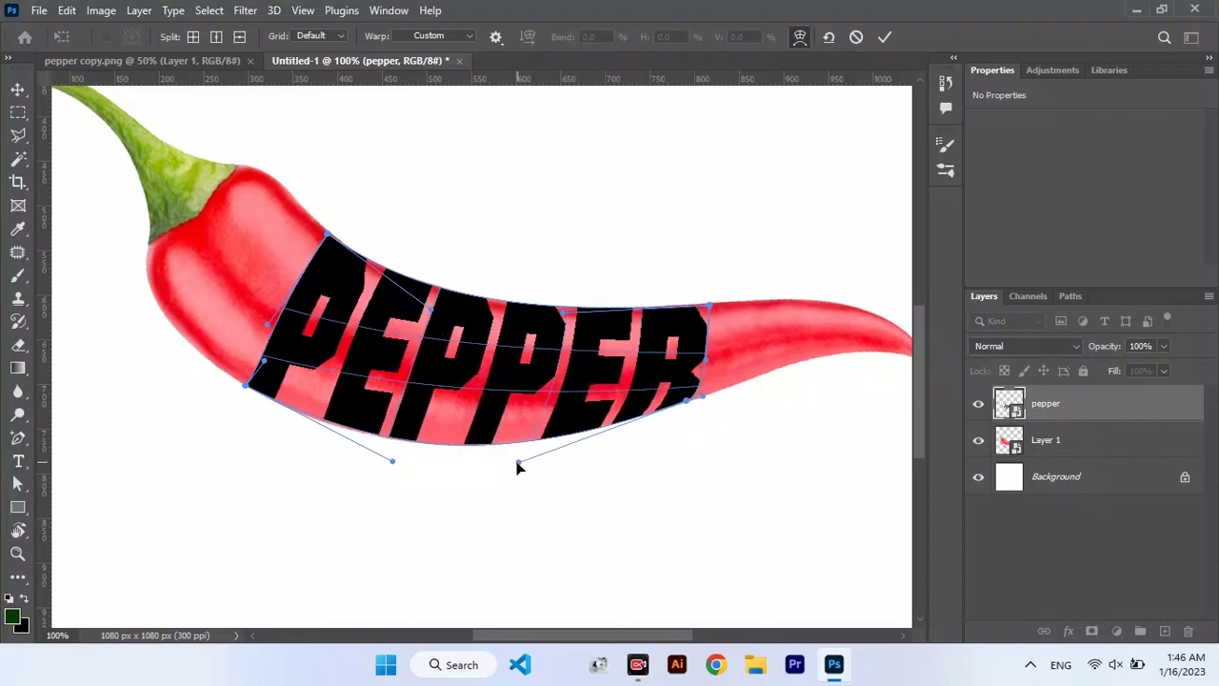
drag(390, 463, 391, 469)
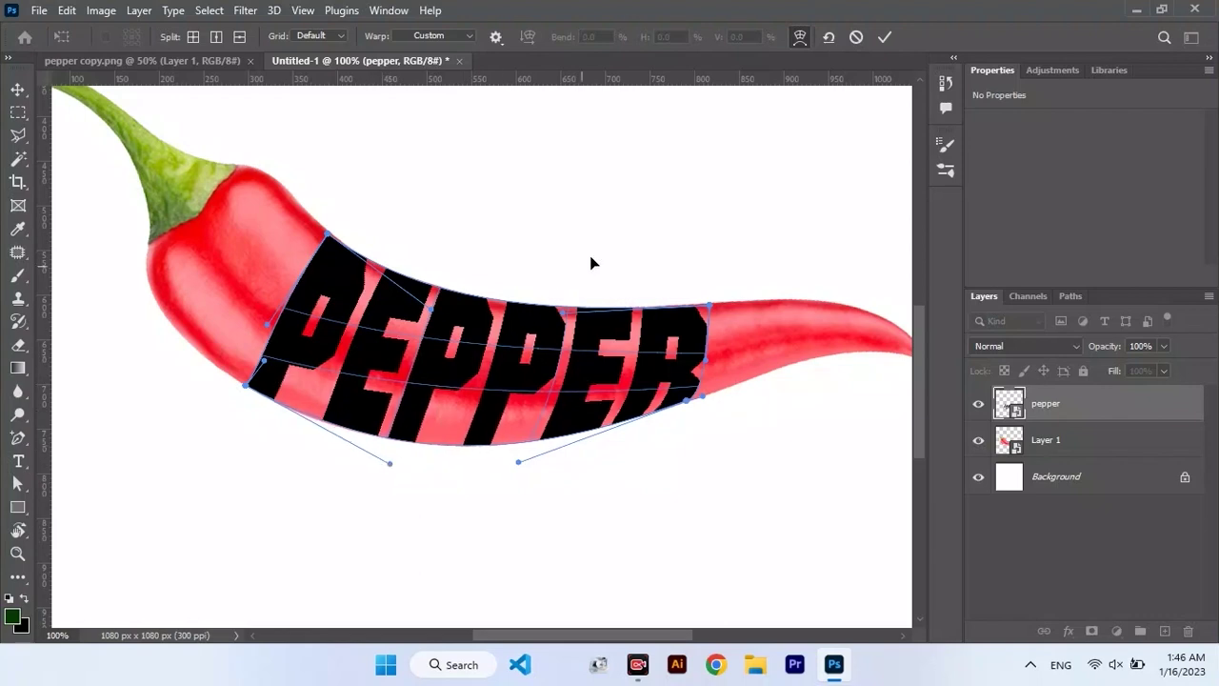
Step: Apply the text warp, duplicate the chili's Layer 1 and place the copy above the pepper layer
click(885, 37)
drag(1119, 452, 1165, 631)
drag(1119, 454, 1084, 400)
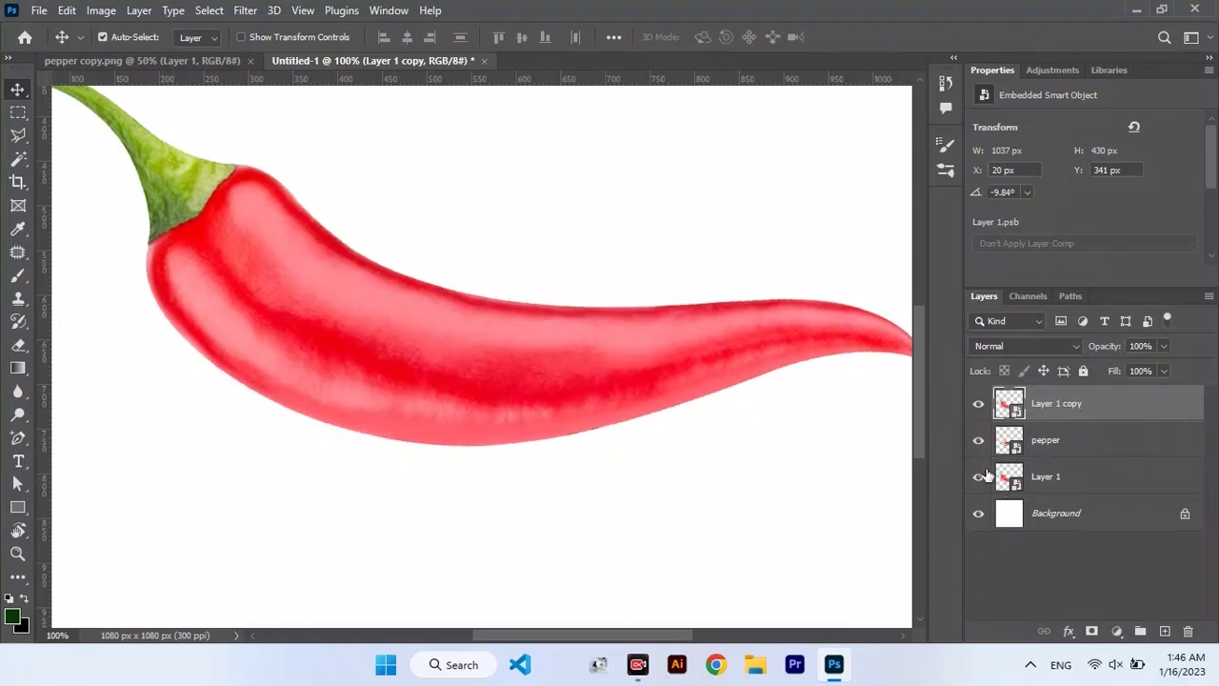
Step: Clip Layer 1 copy to the pepper layer with a clipping mask and hide the original Layer 1
right_click(1056, 408)
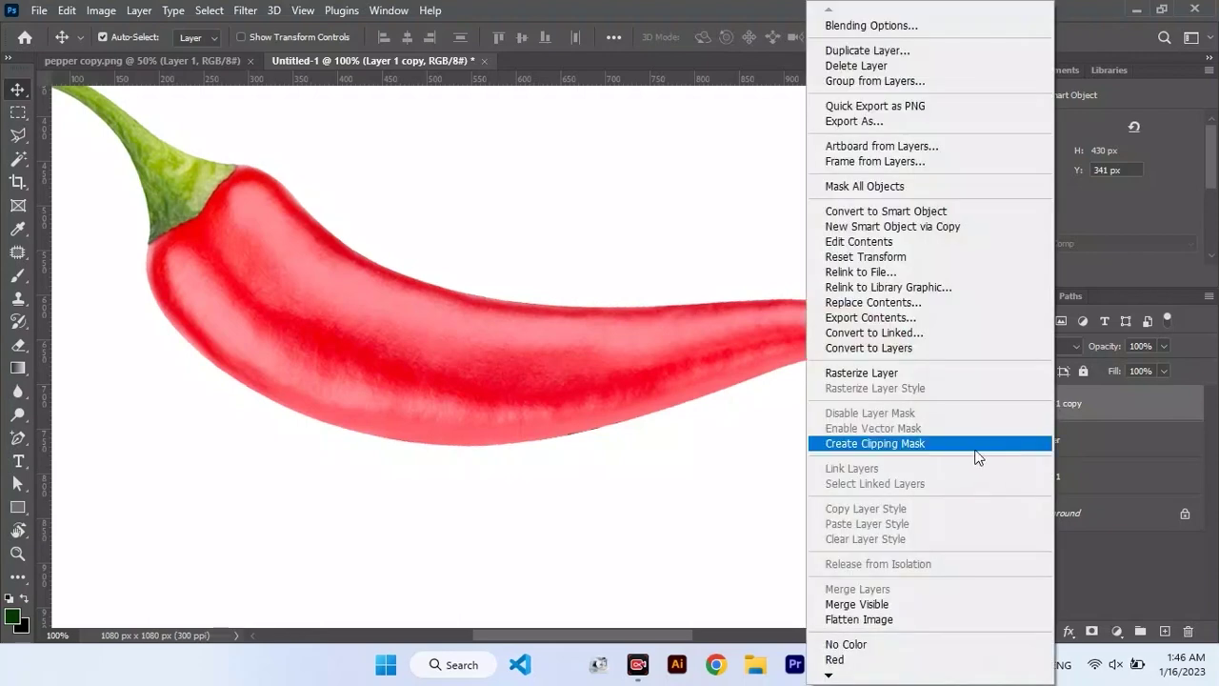
click(974, 452)
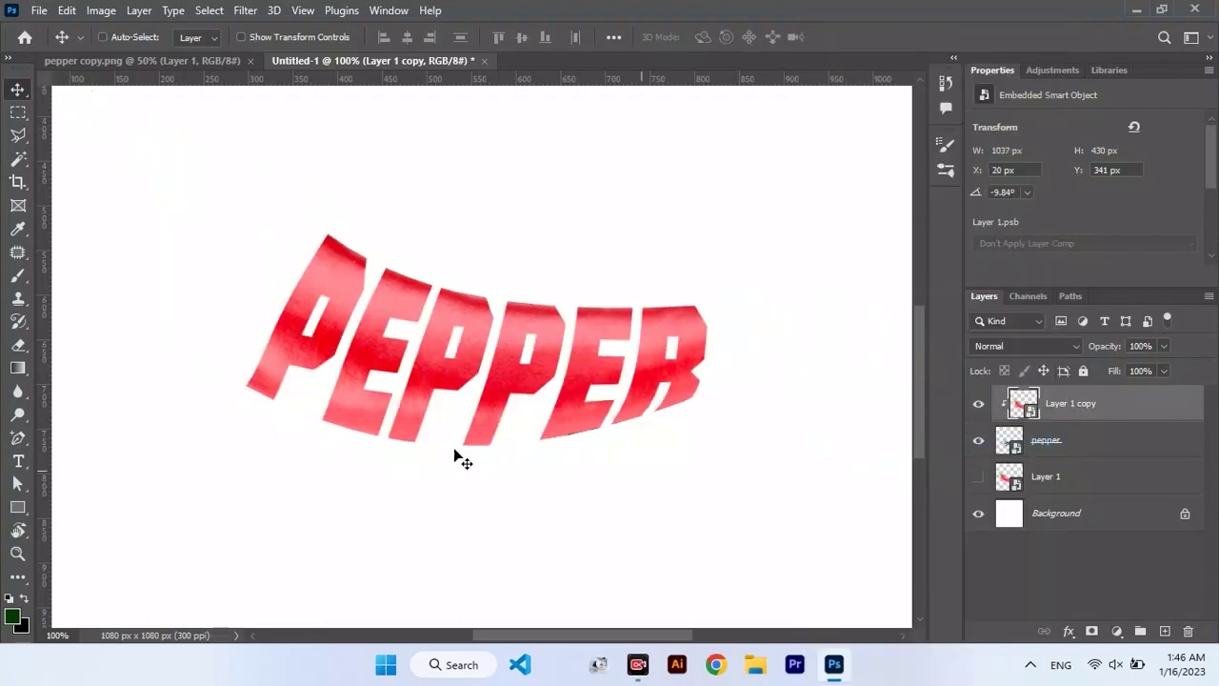
key(ctrl+minus)
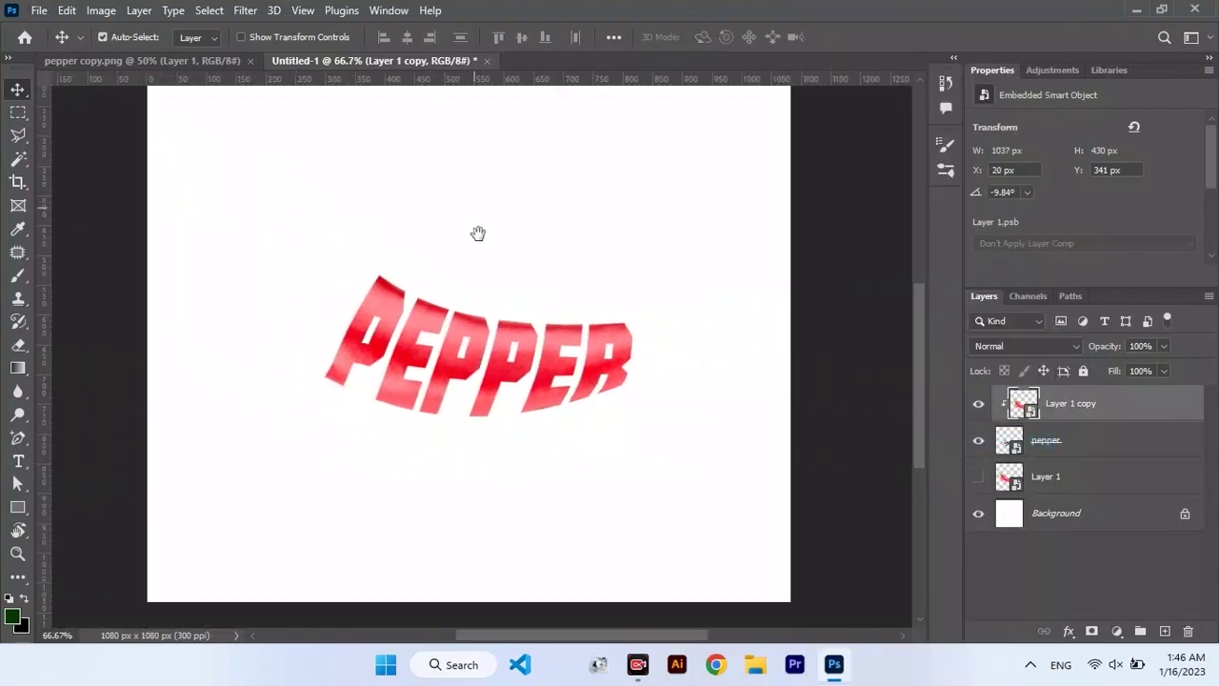
drag(496, 300, 496, 360)
Step: Show Layer 1 again, add a layer mask to it and invert the mask to black
click(977, 477)
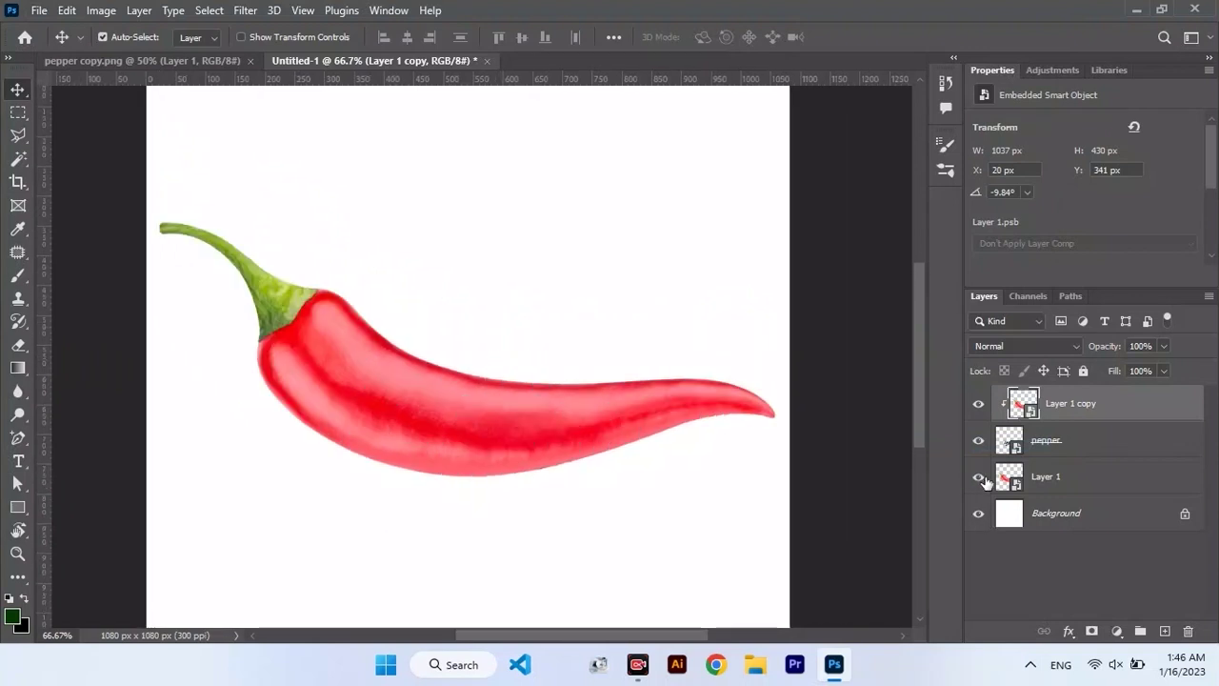
click(1041, 476)
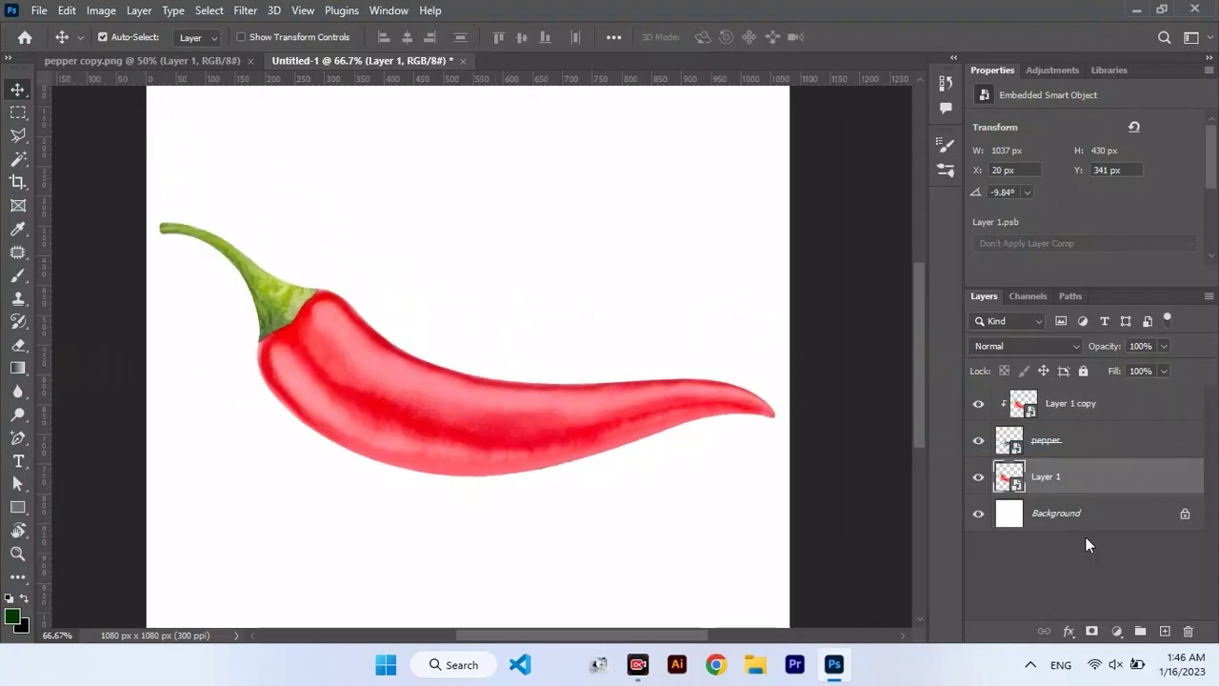
click(1092, 631)
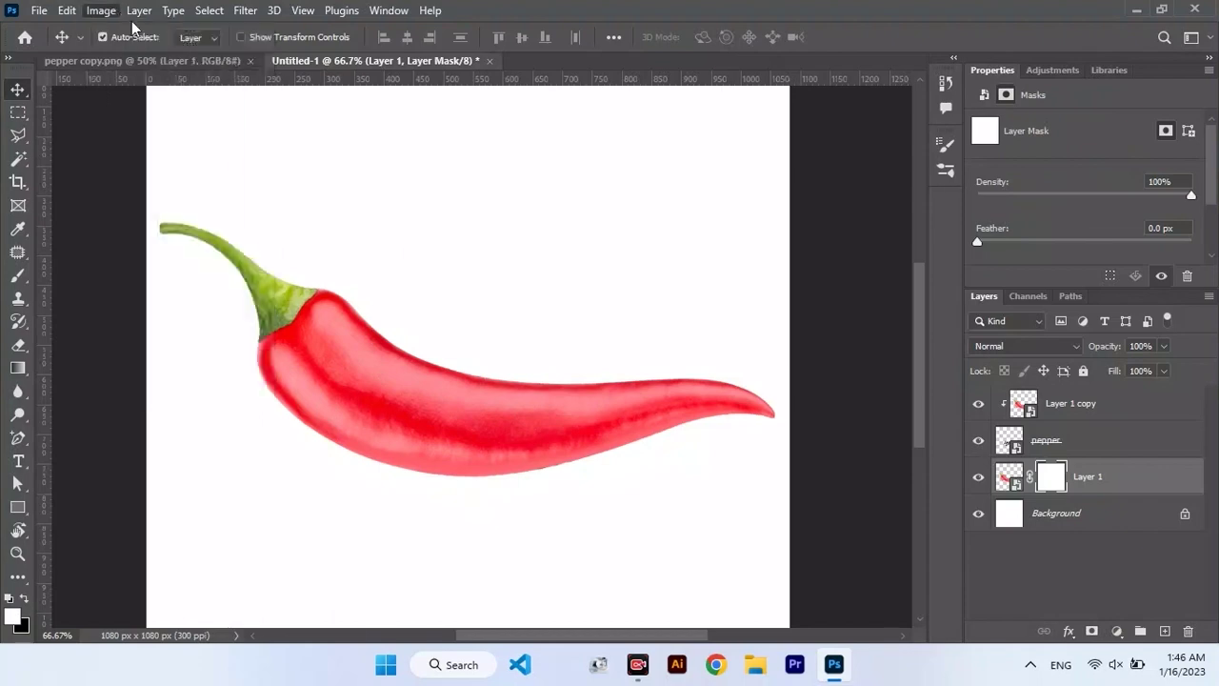
click(101, 9)
mouse_move(174, 61)
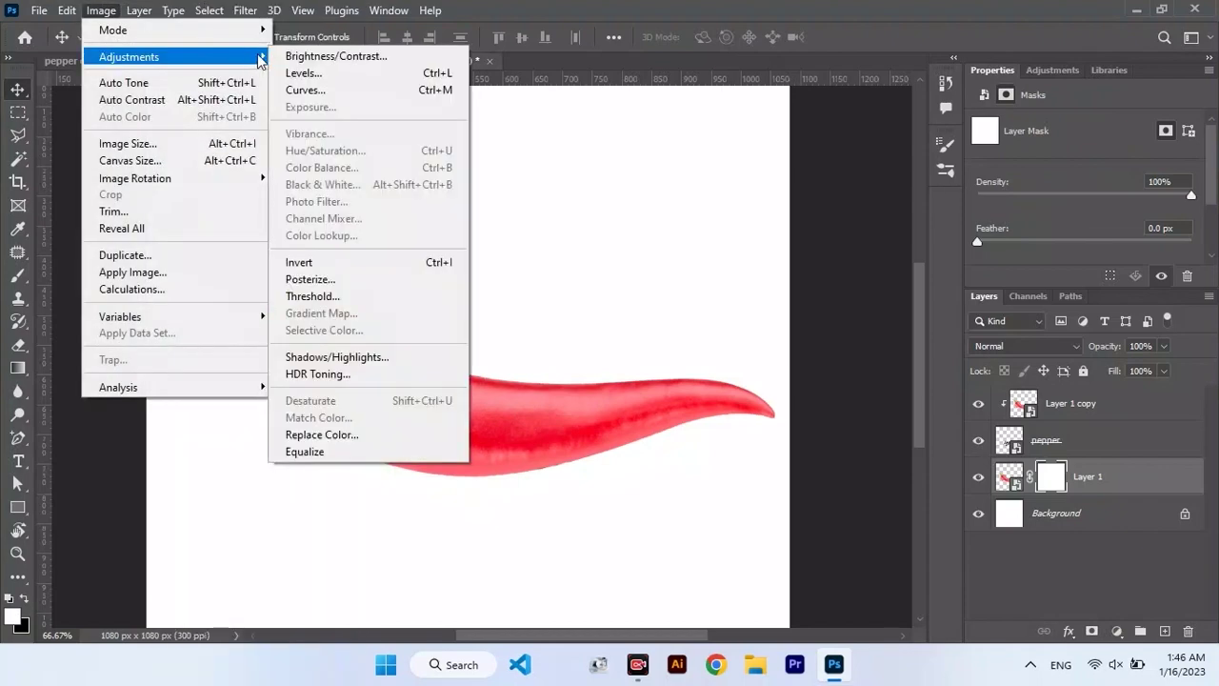
click(359, 262)
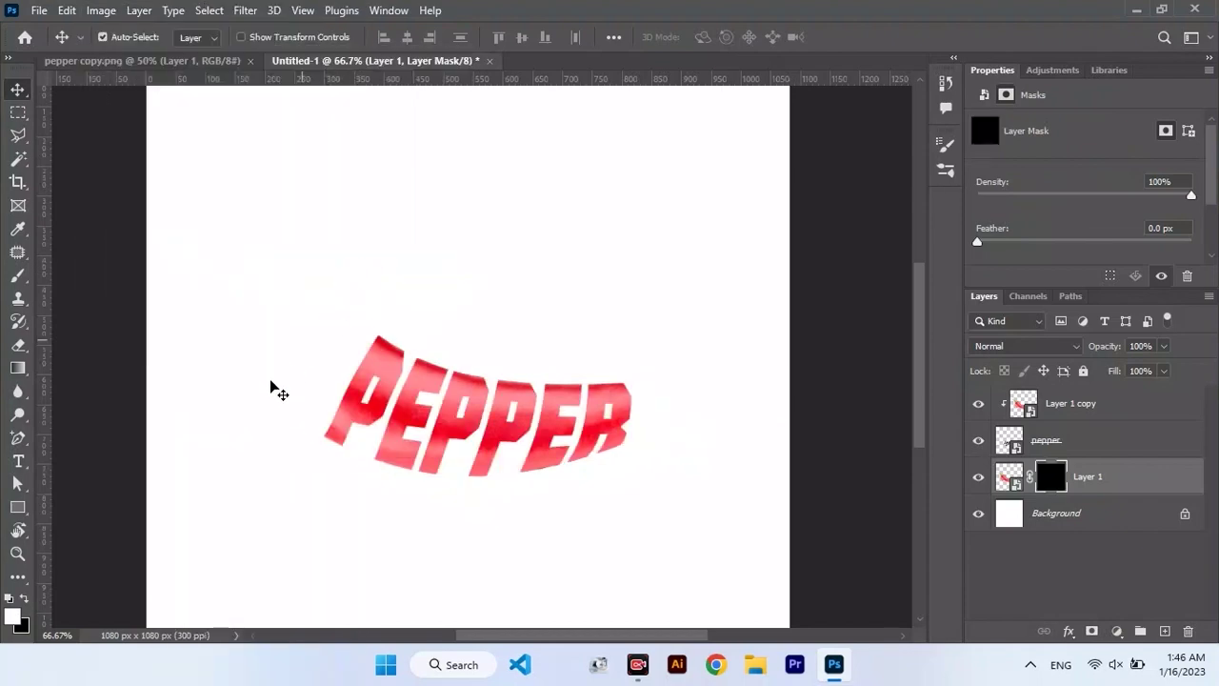
Step: Paint white on Layer 1's mask with a soft 114 px brush to reveal the chili's stem end and pointed tip around the text
click(17, 275)
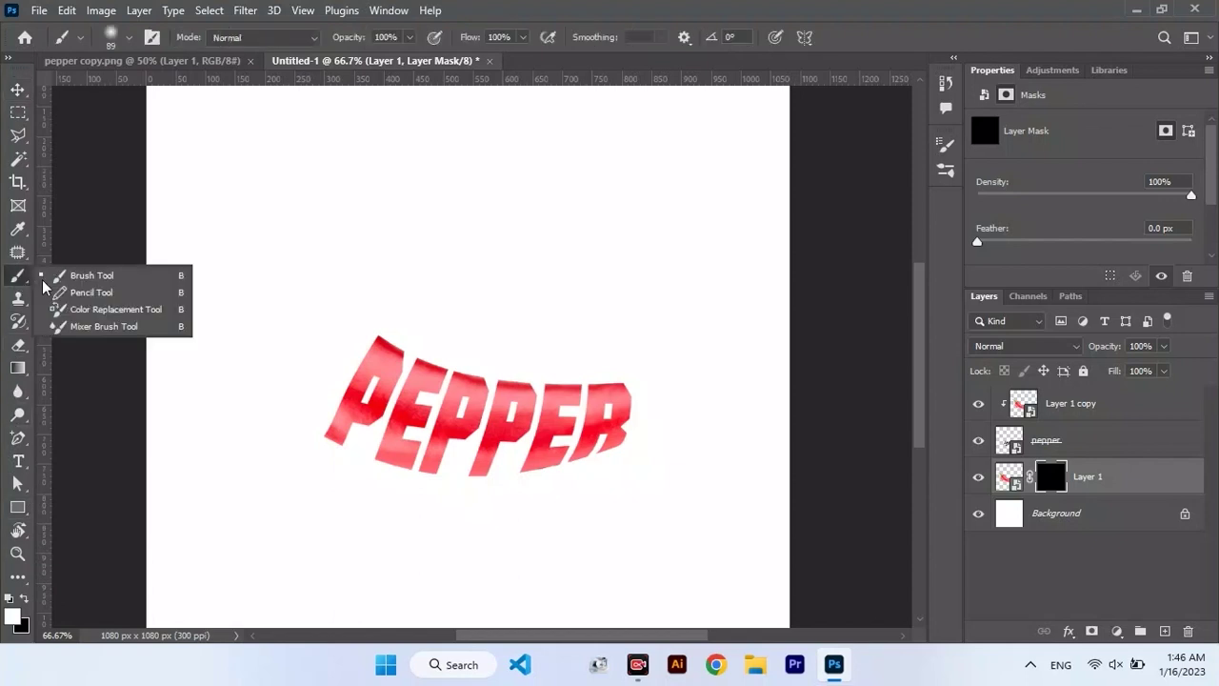
click(86, 275)
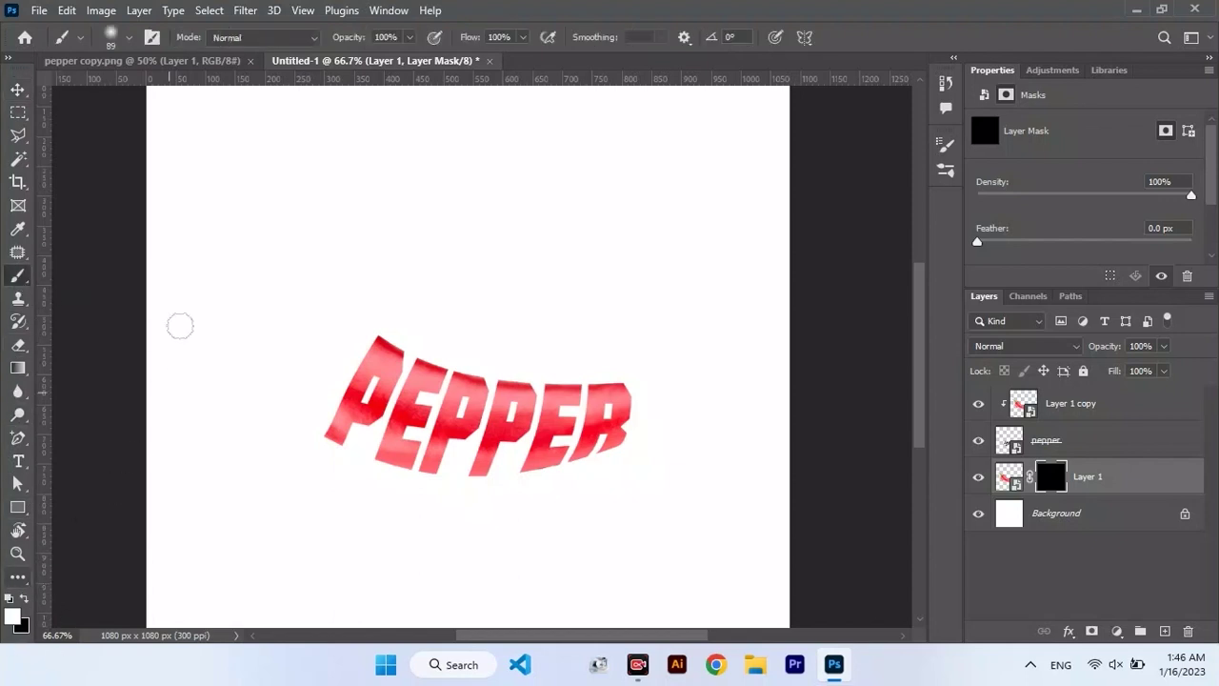
click(129, 37)
mouse_move(355, 322)
mouse_down()
mouse_move(338, 297)
mouse_move(332, 328)
mouse_move(345, 312)
mouse_move(341, 321)
mouse_move(269, 394)
mouse_move(288, 365)
mouse_move(287, 377)
mouse_move(301, 370)
mouse_move(299, 415)
mouse_up()
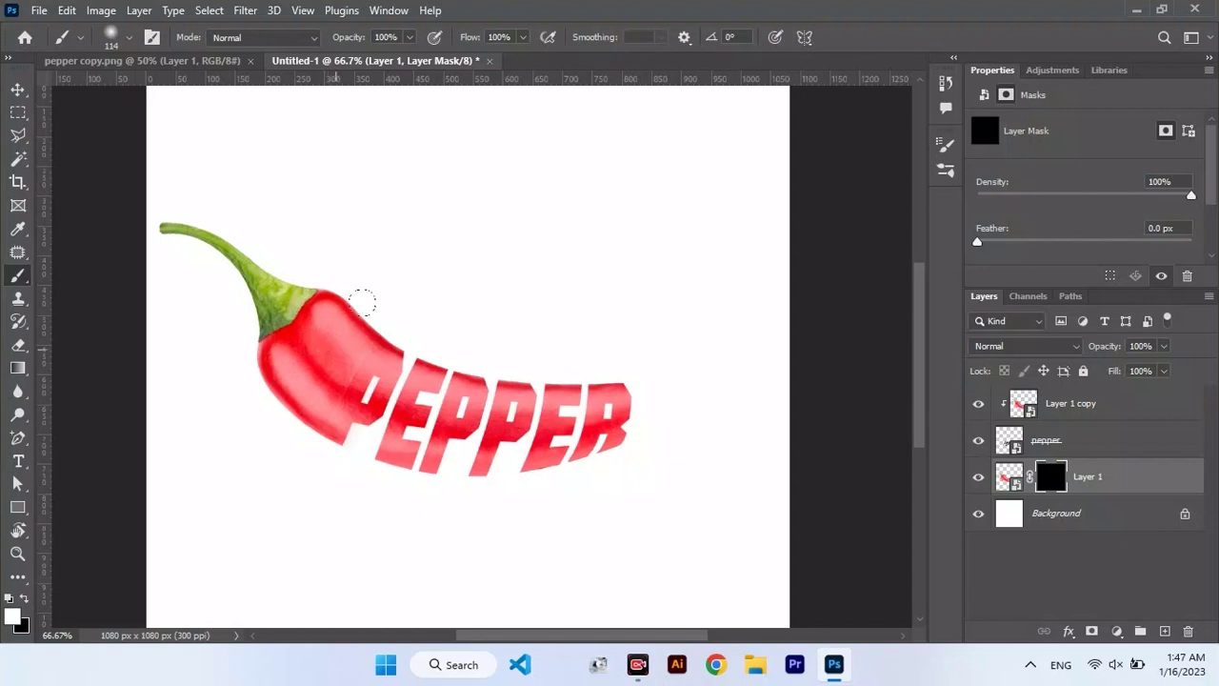
mouse_move(667, 386)
mouse_down()
mouse_move(743, 395)
mouse_move(712, 353)
mouse_move(686, 362)
mouse_move(662, 417)
mouse_move(654, 376)
mouse_move(638, 401)
mouse_move(631, 389)
mouse_move(635, 420)
mouse_up()
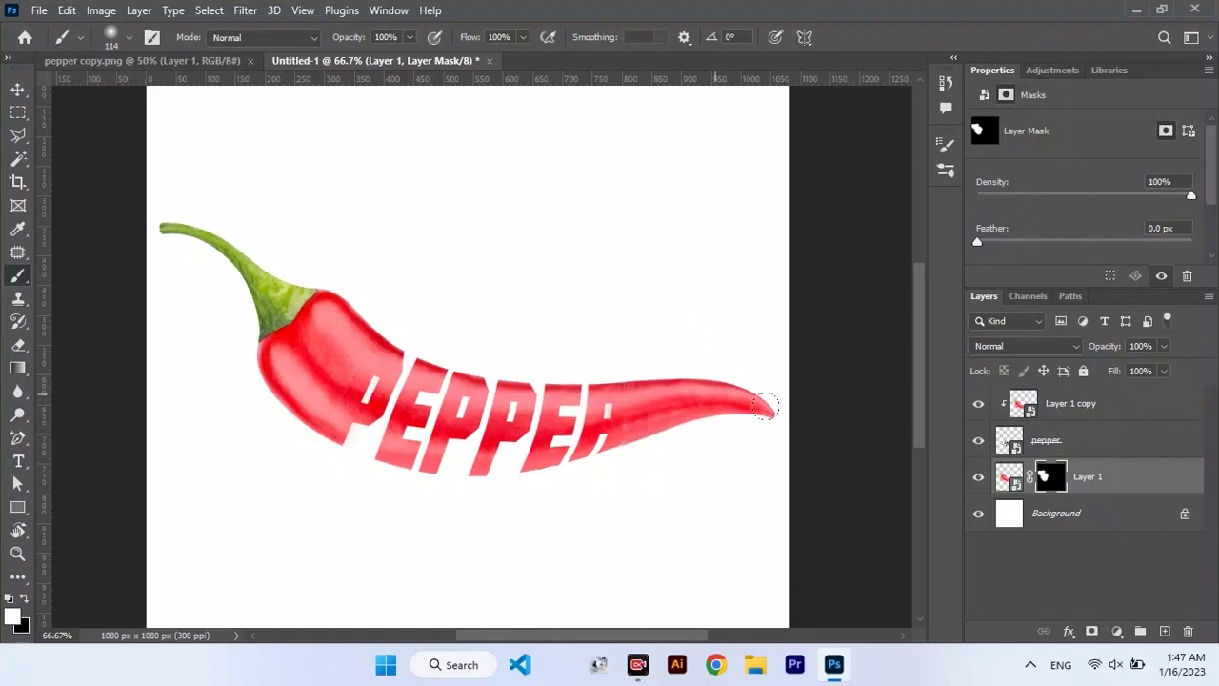
key(v)
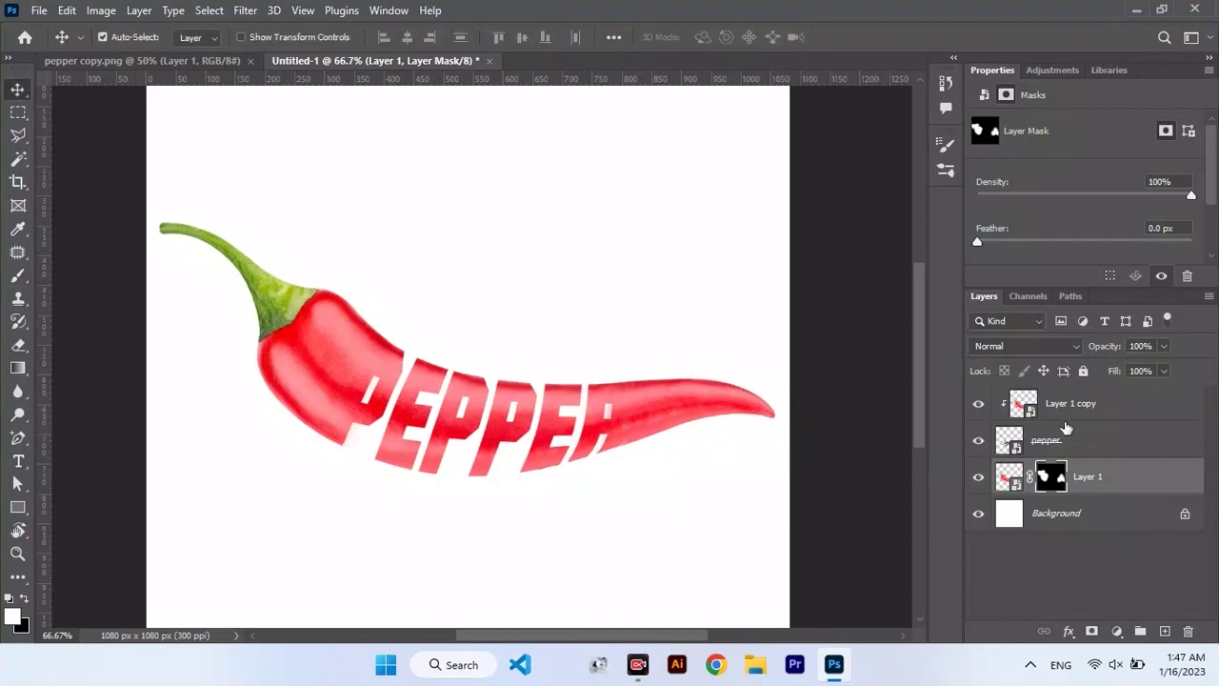
Step: Group the two chili layers with the pepper layer and move the group higher on the canvas
shift+click(1066, 422)
key(ctrl+g)
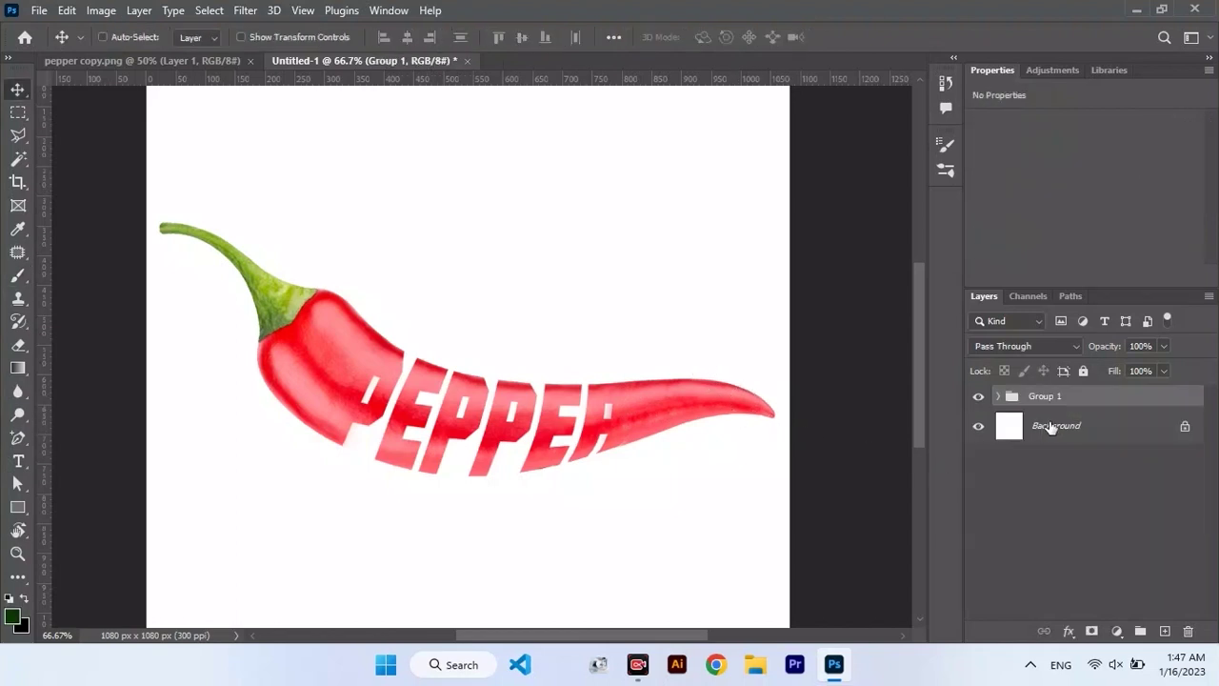
key(ctrl+t)
drag(626, 415, 619, 334)
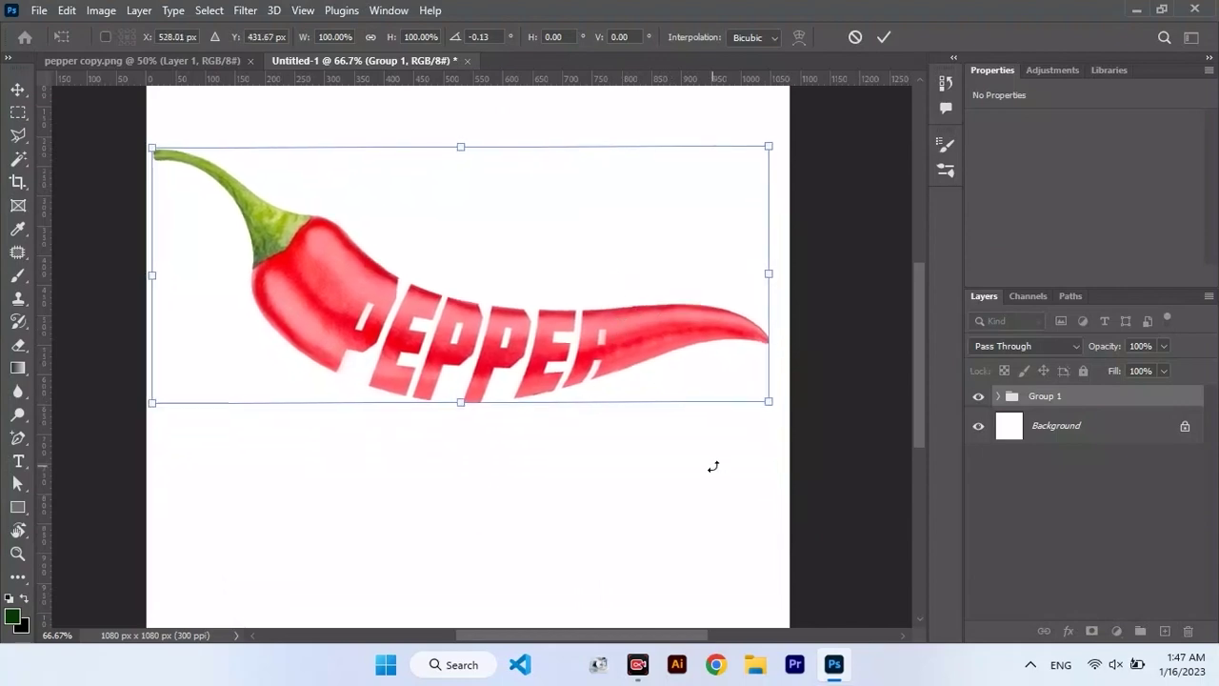
key(Return)
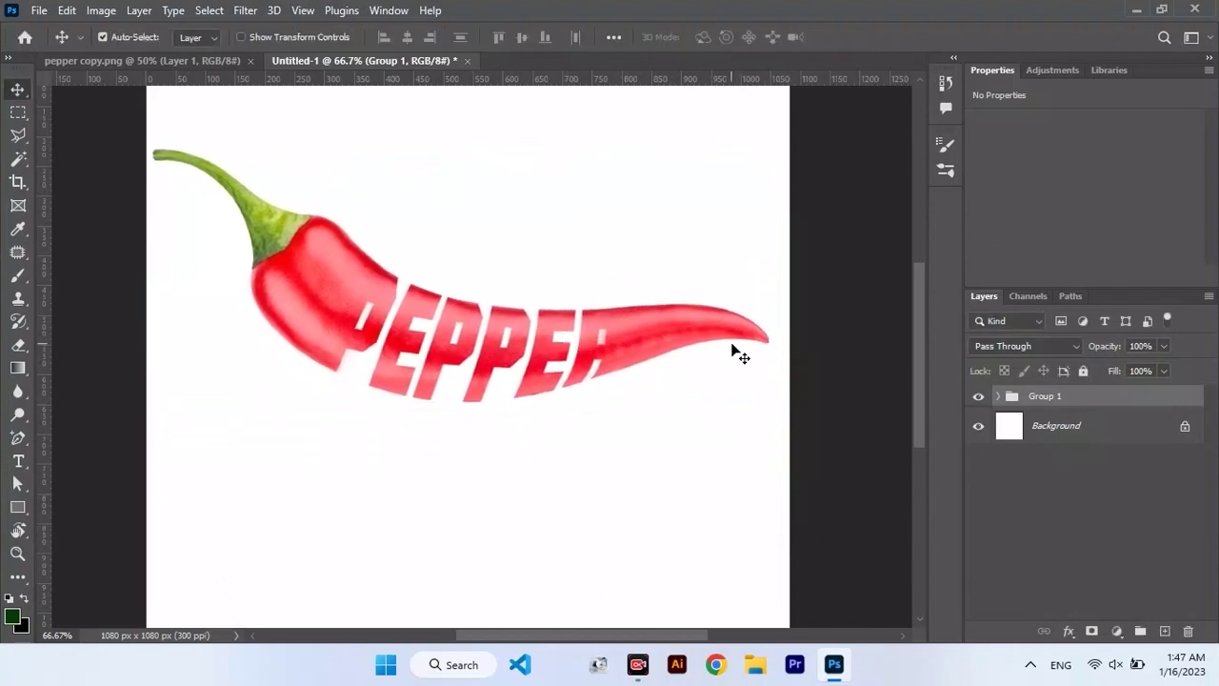
Step: Paint black on Layer 1's mask with a 31 px brush to clear red residue inside the R and around the first P
key(ctrl+plus)
click(738, 334)
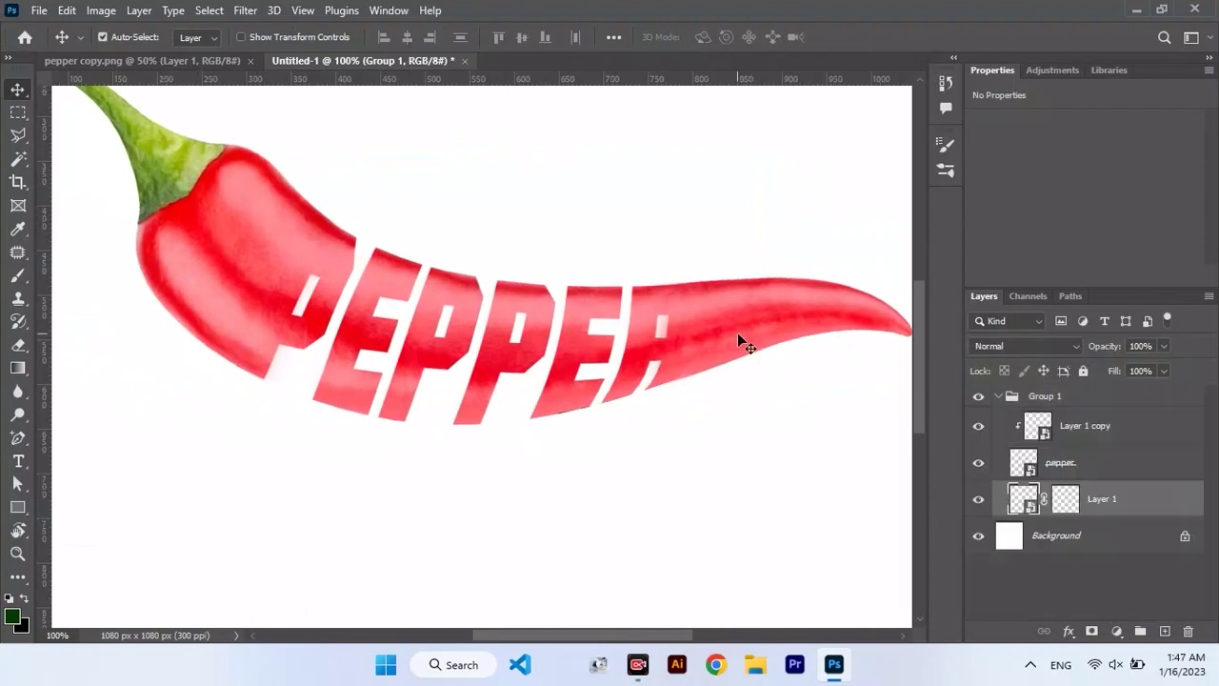
click(1061, 496)
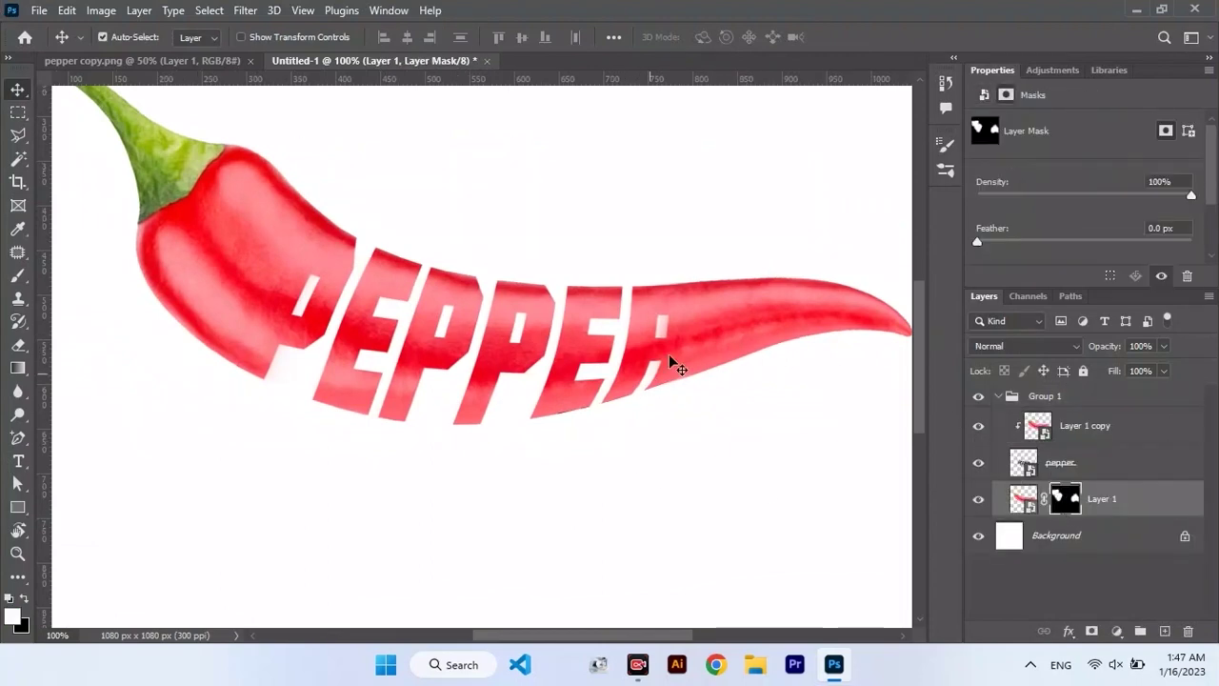
click(23, 595)
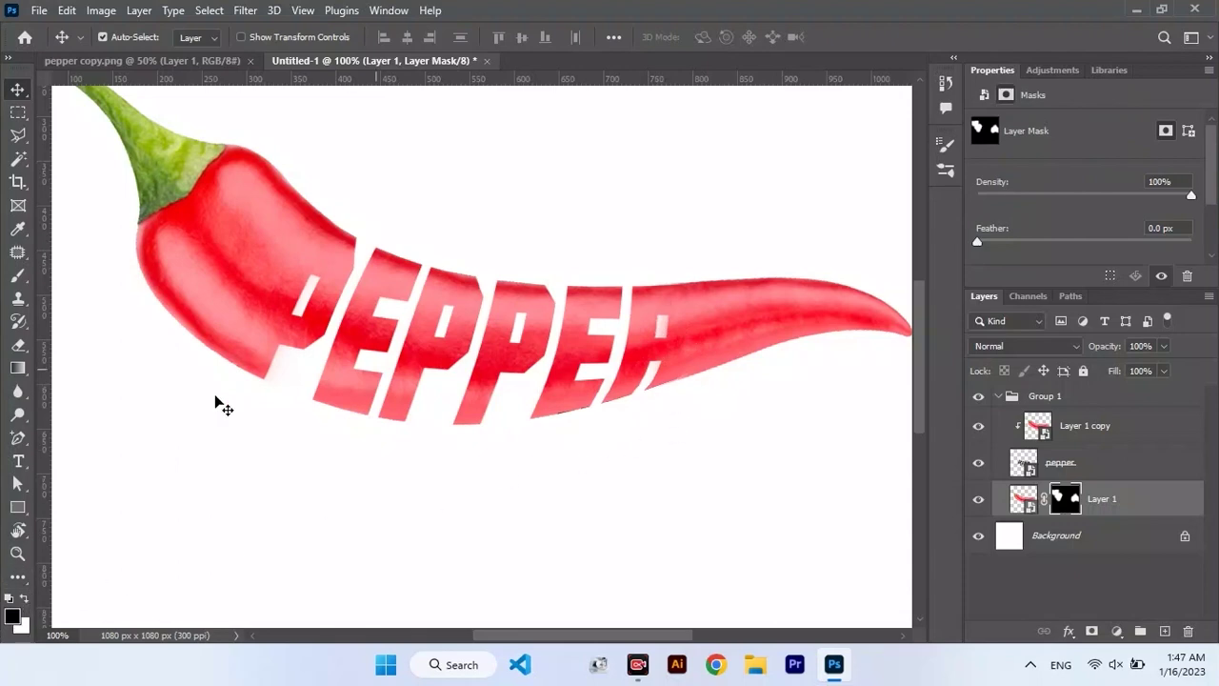
click(17, 275)
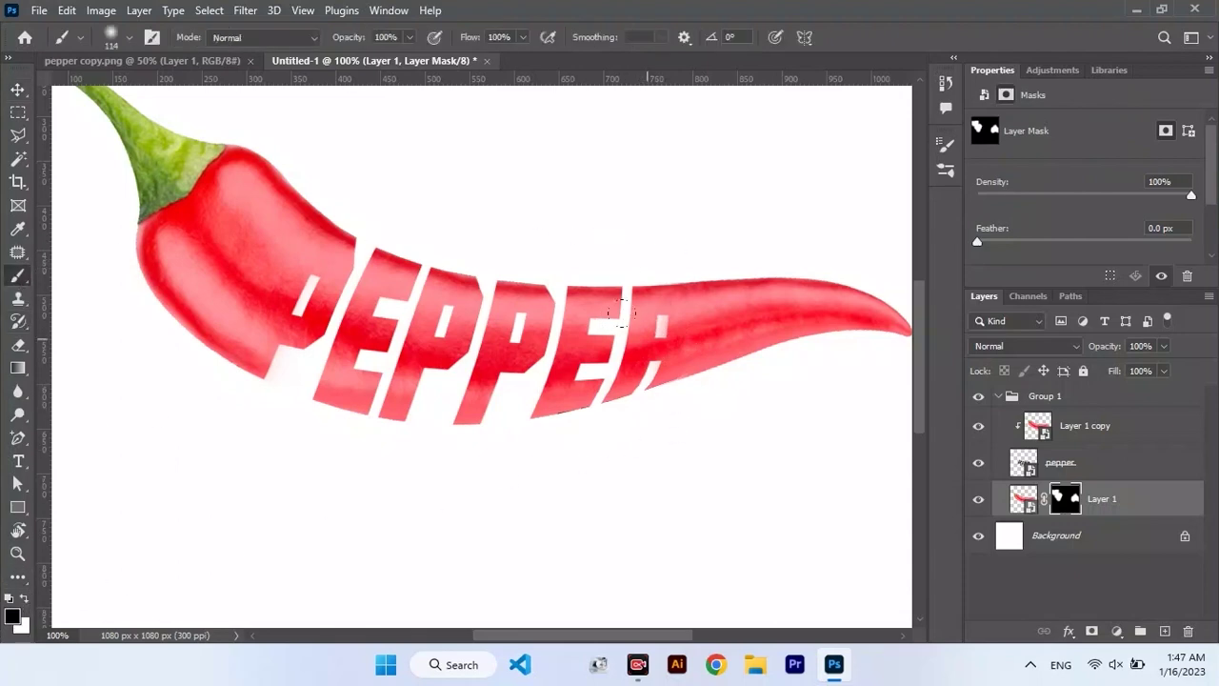
click(129, 38)
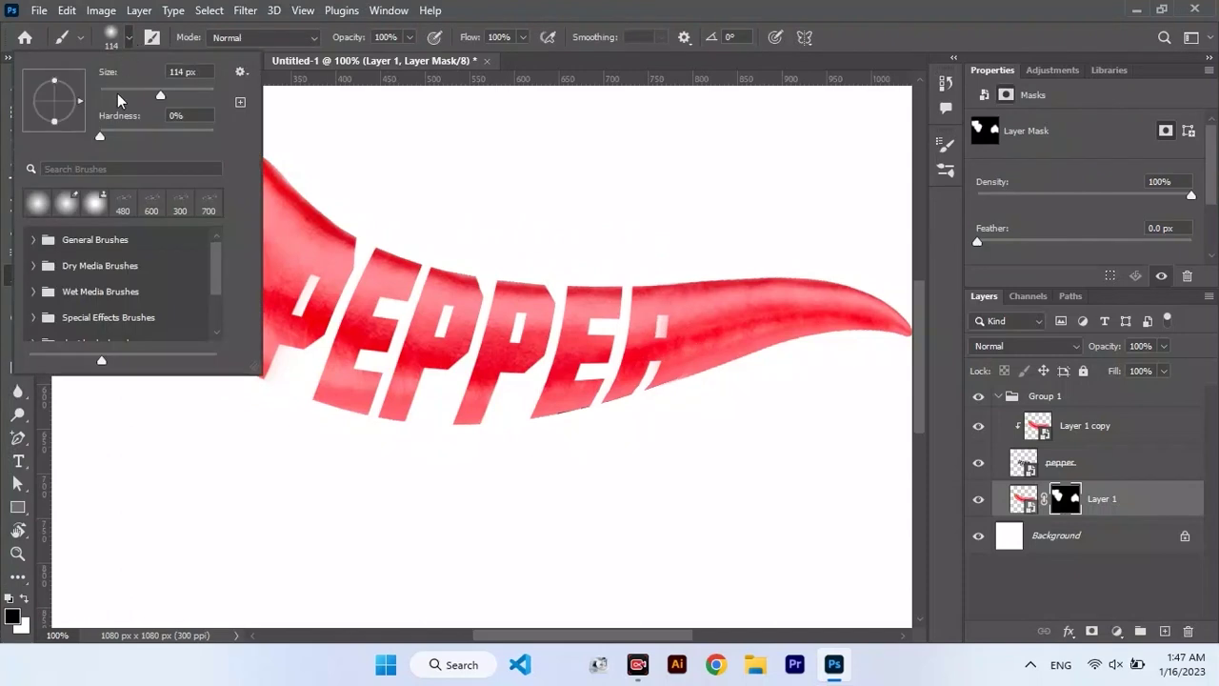
drag(127, 96, 116, 96)
click(660, 324)
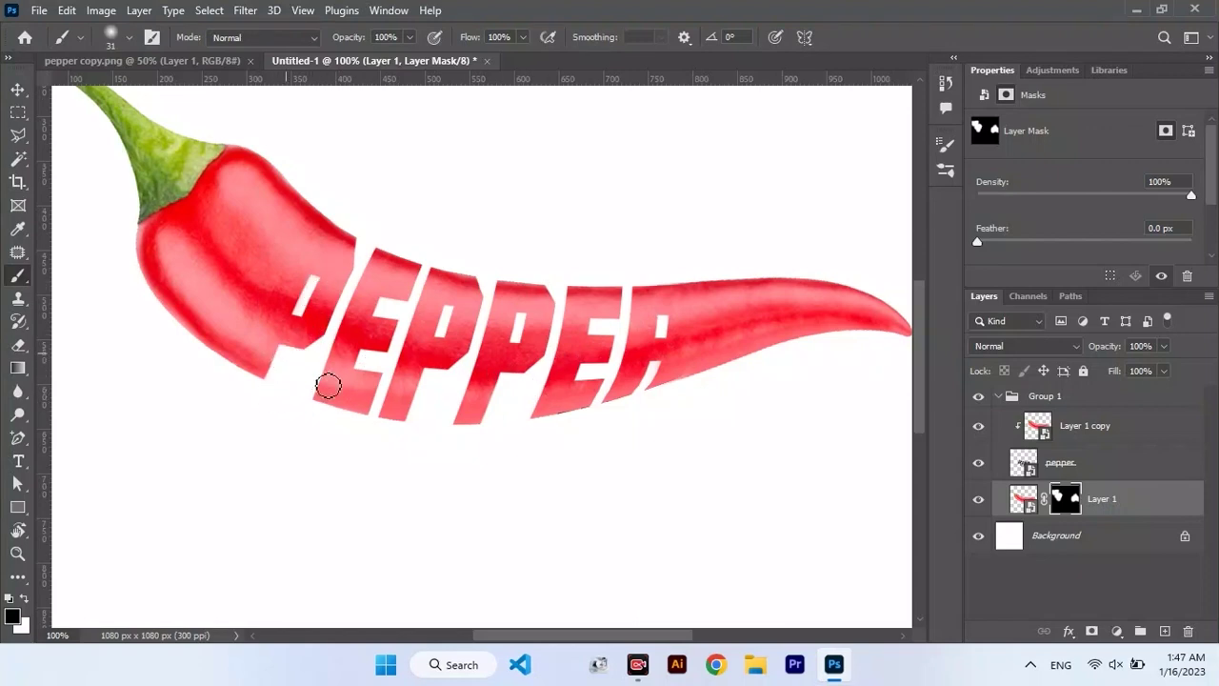
key(v)
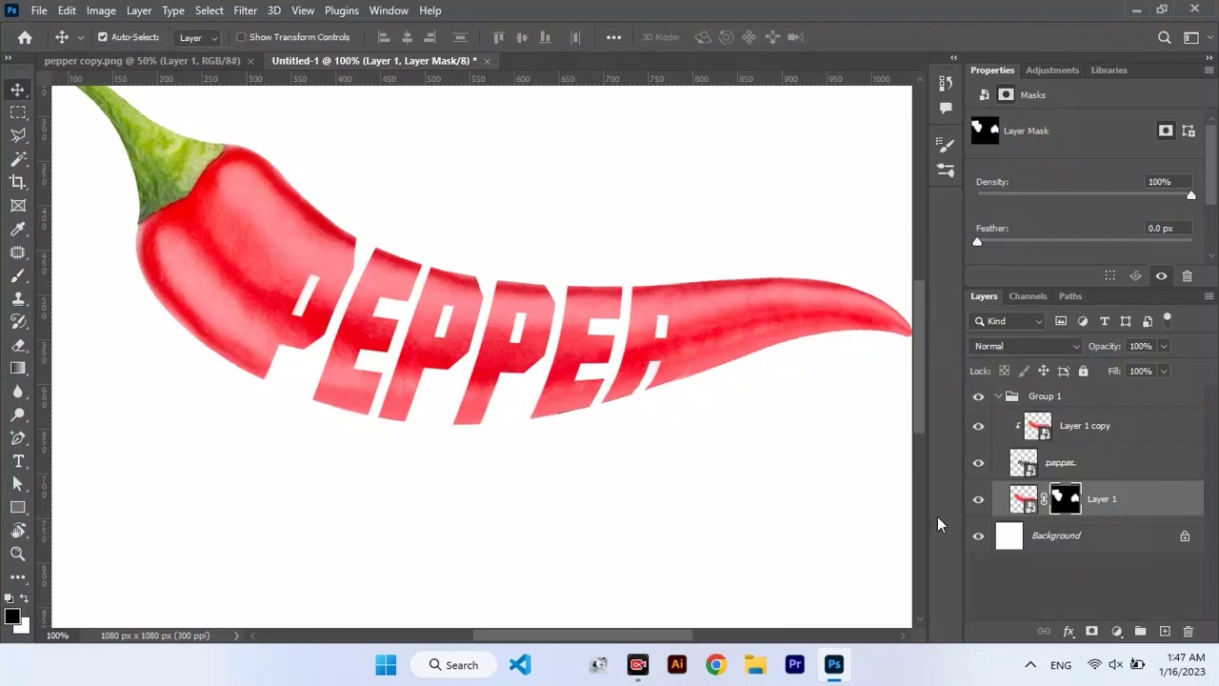
Step: Collapse the layer group and rename it "pepper text effect"
click(1001, 397)
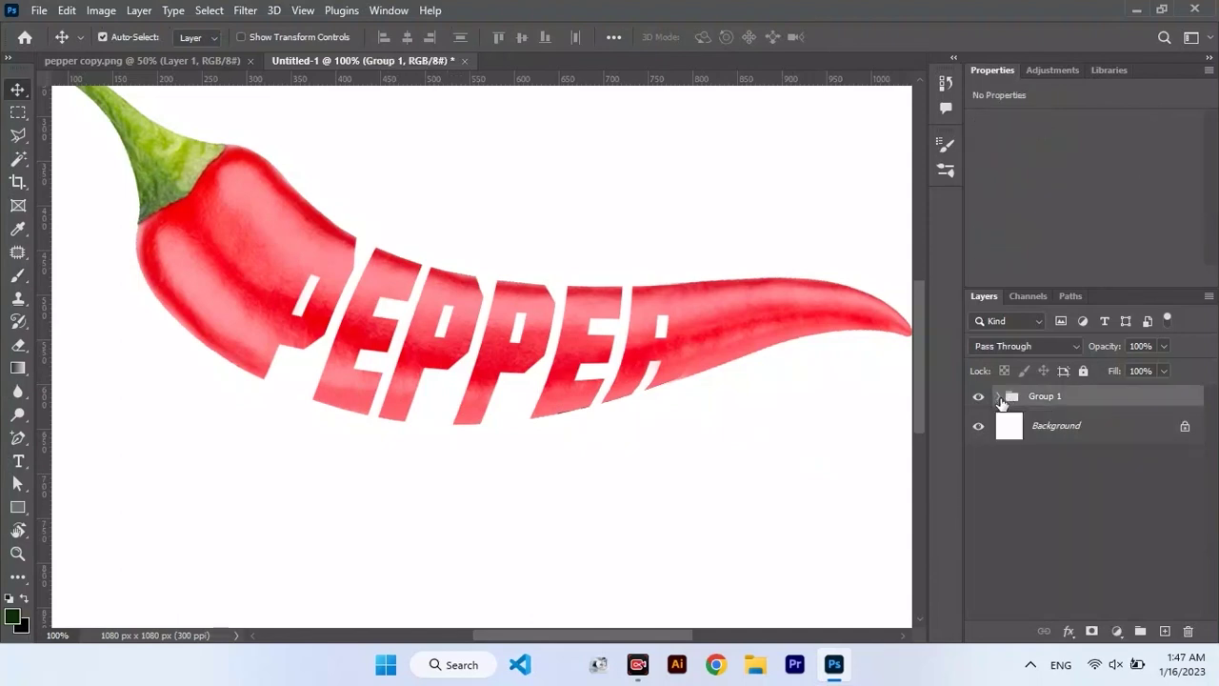
double_click(1048, 397)
text(pepper text effect)
key(Return)
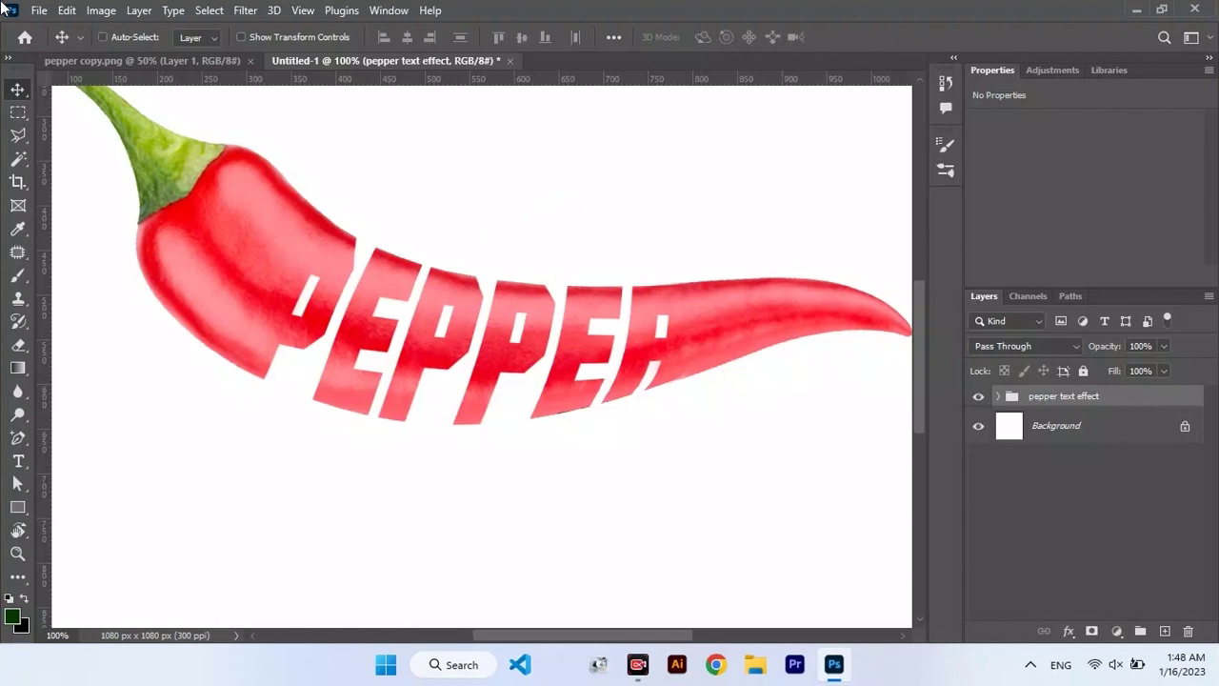
Step: Start a new text with the Type tool for the chili artwork
key(ctrl+minus)
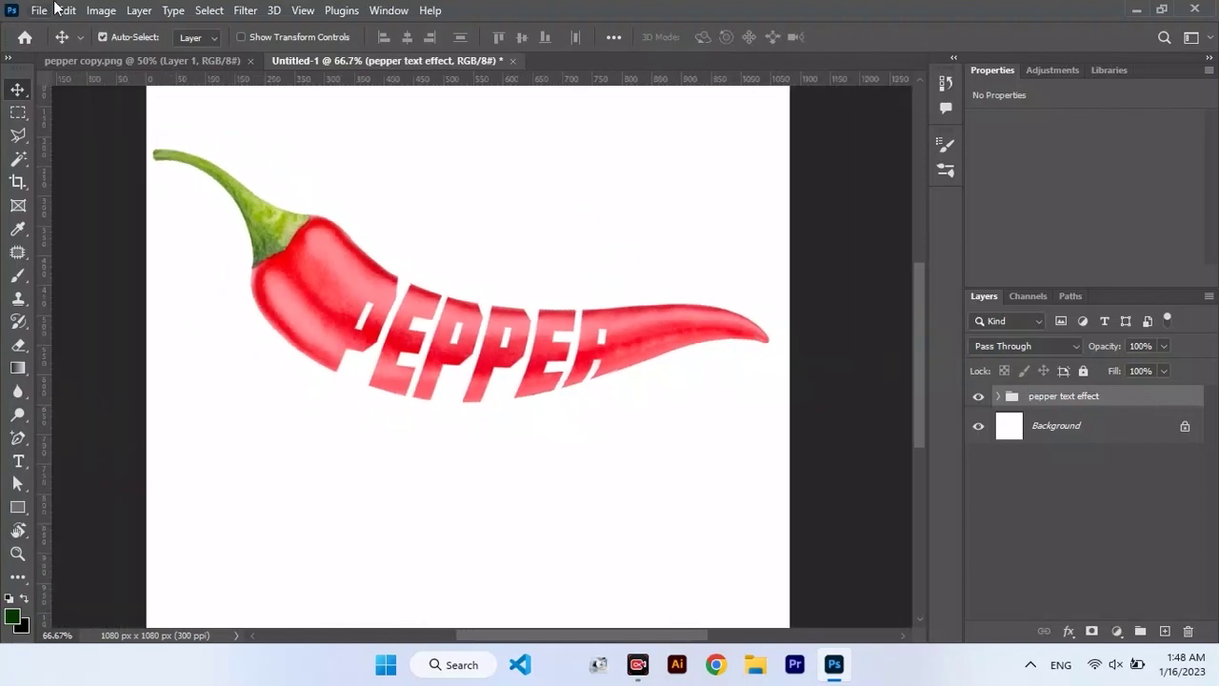
drag(430, 347, 451, 330)
click(18, 461)
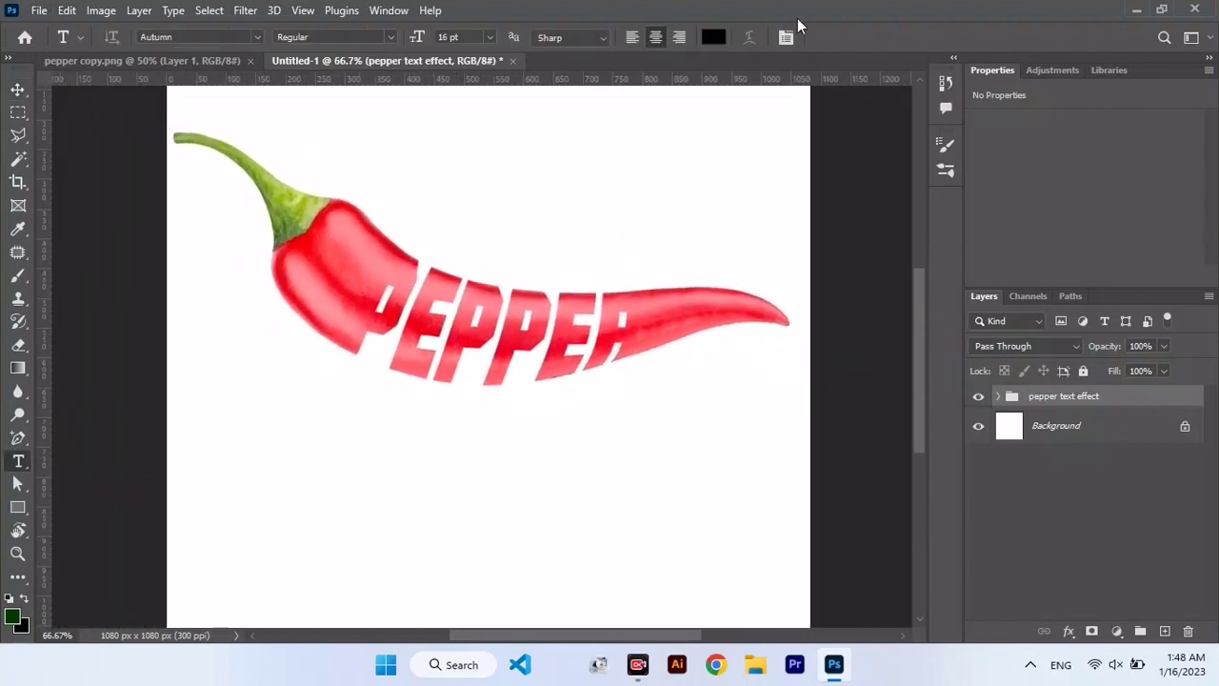